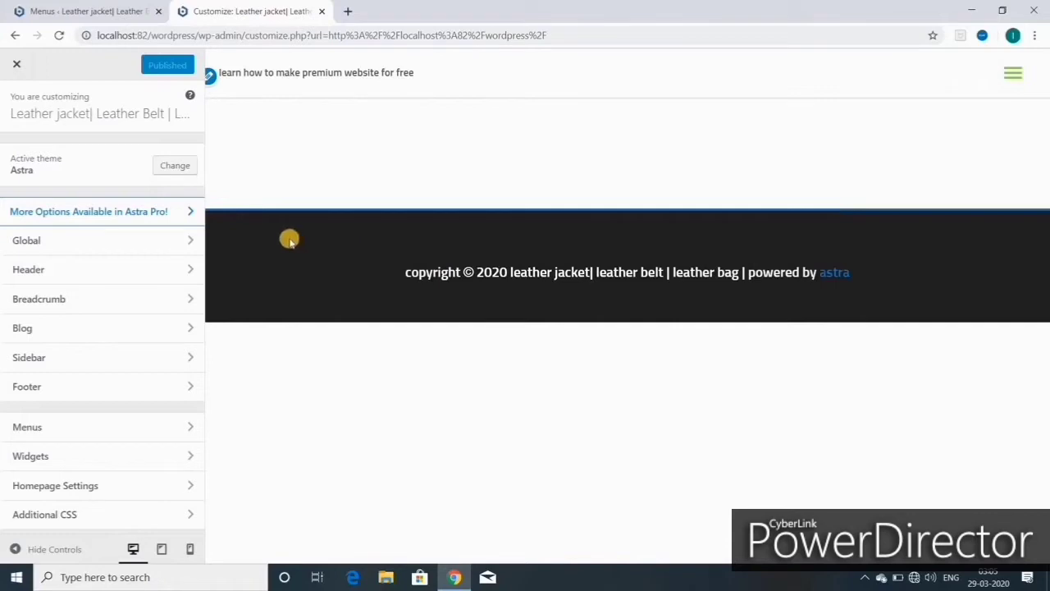
- Look through the base typography and headings settings in the Global typography section
{"action": "left_click", "coordinate": [86, 247]}
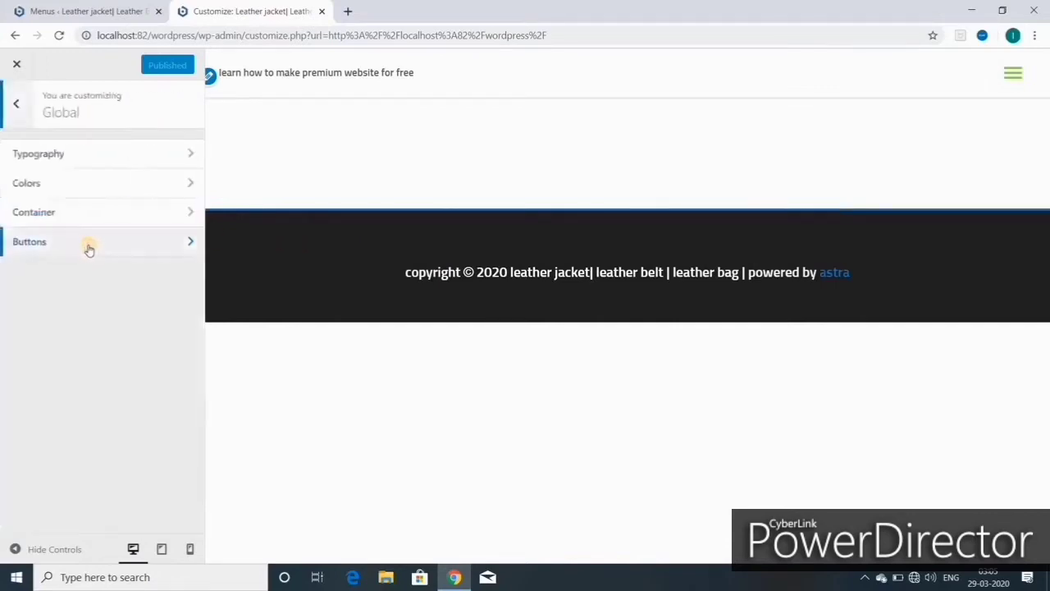
{"action": "left_click", "coordinate": [63, 157]}
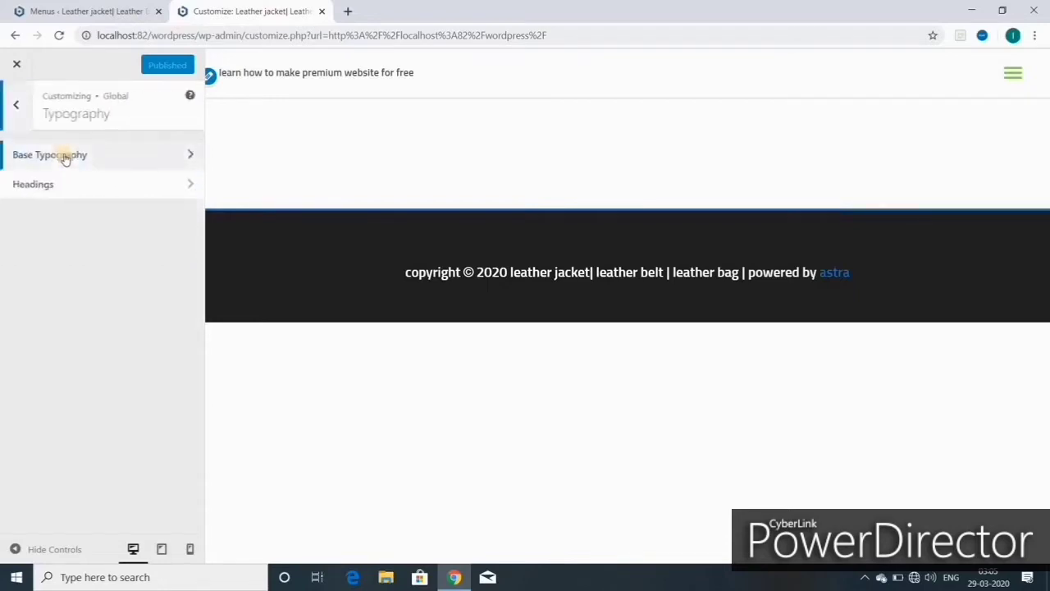
{"action": "left_click", "coordinate": [65, 158]}
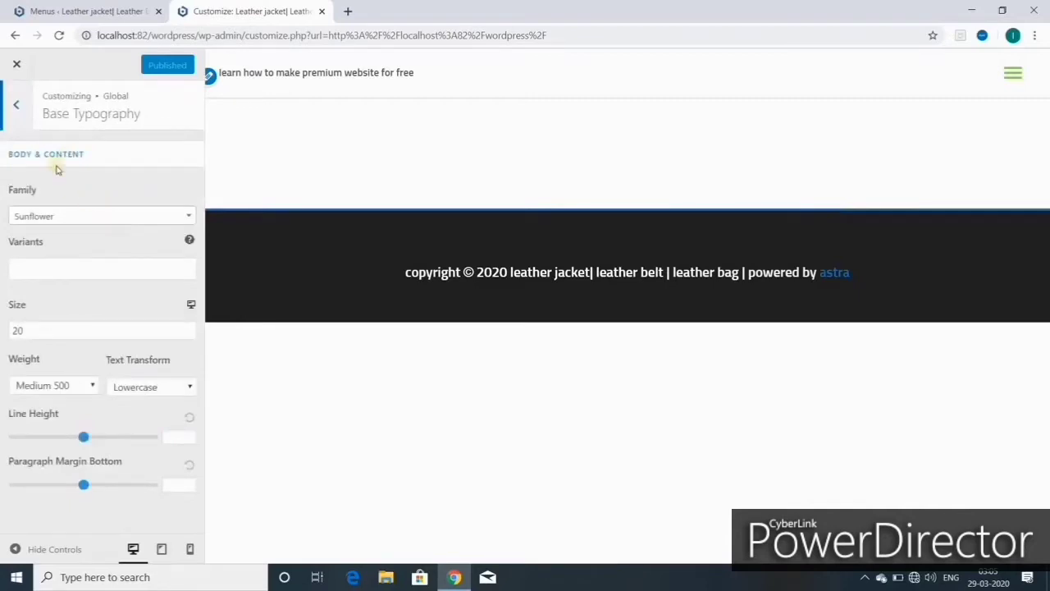
{"action": "left_click", "coordinate": [15, 108]}
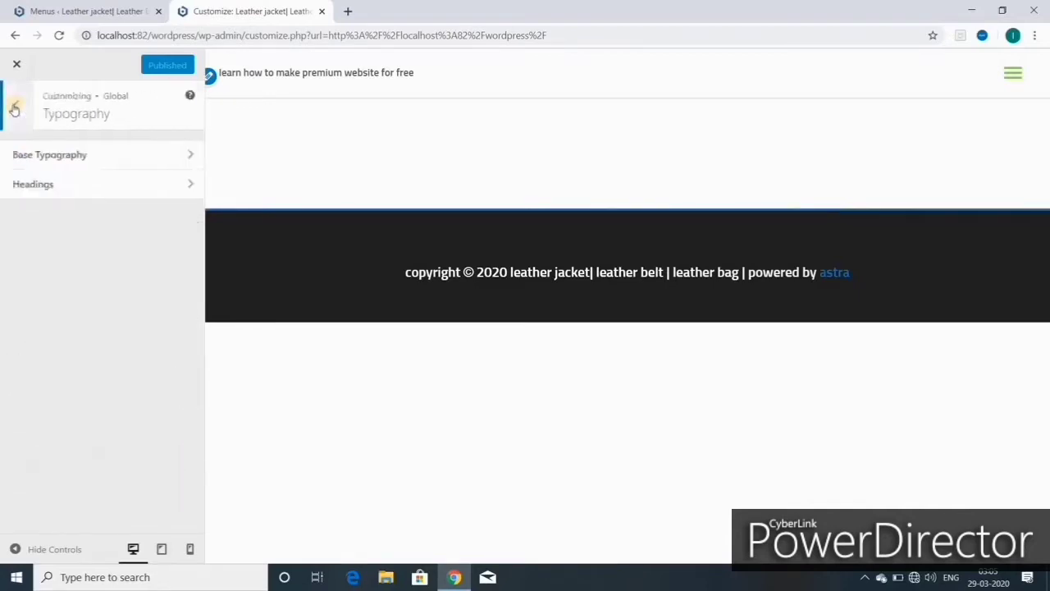
{"action": "left_click", "coordinate": [63, 184]}
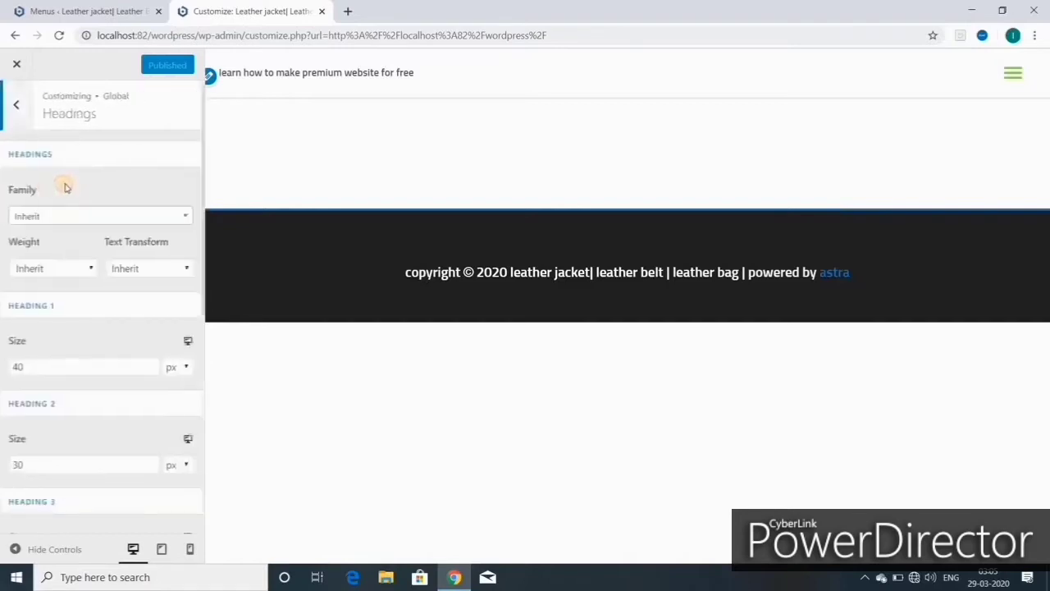
{"action": "left_click", "coordinate": [17, 110]}
{"action": "left_click", "coordinate": [17, 110]}
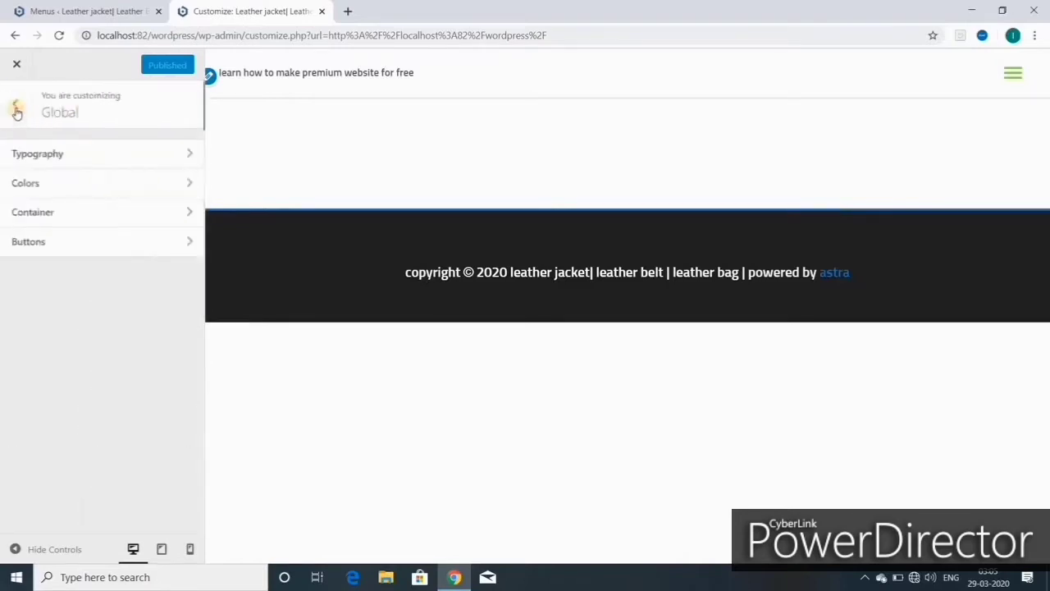
- Open the global base colors and bring up the color picker for the text color
{"action": "left_click", "coordinate": [70, 188]}
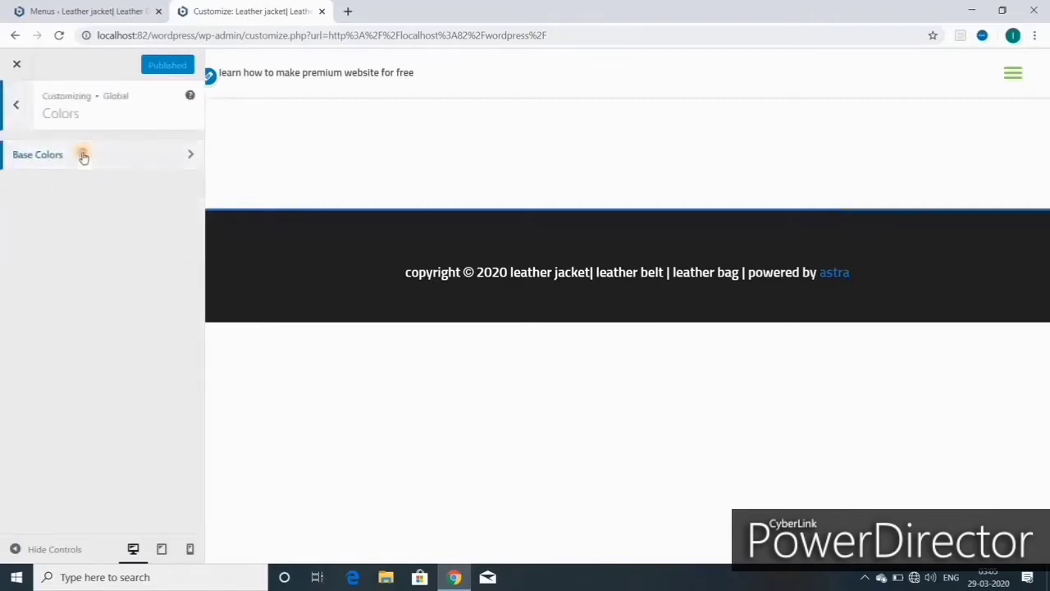
{"action": "left_click", "coordinate": [83, 156]}
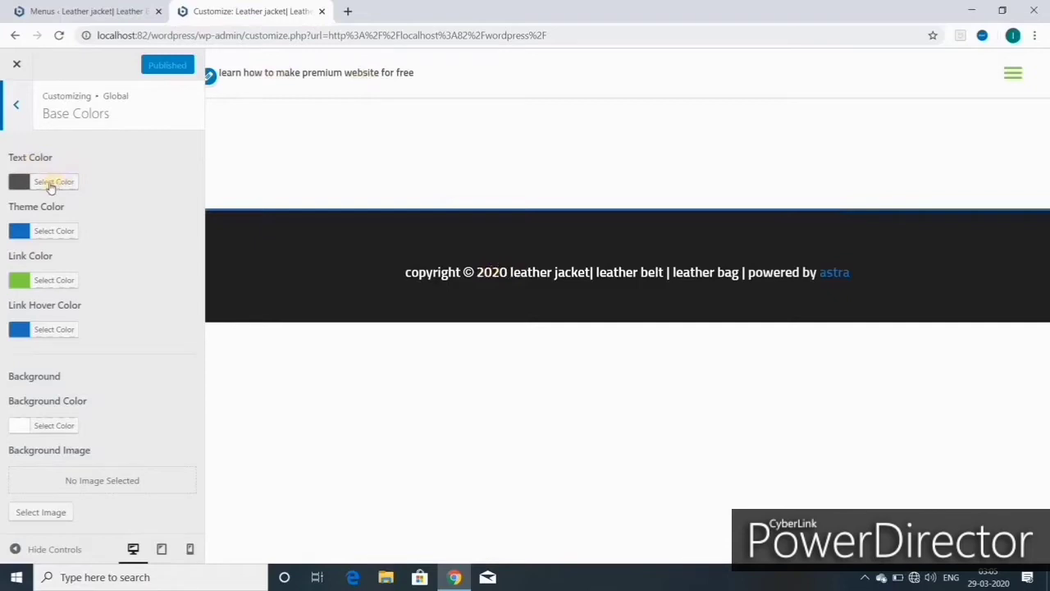
{"action": "left_click", "coordinate": [35, 182]}
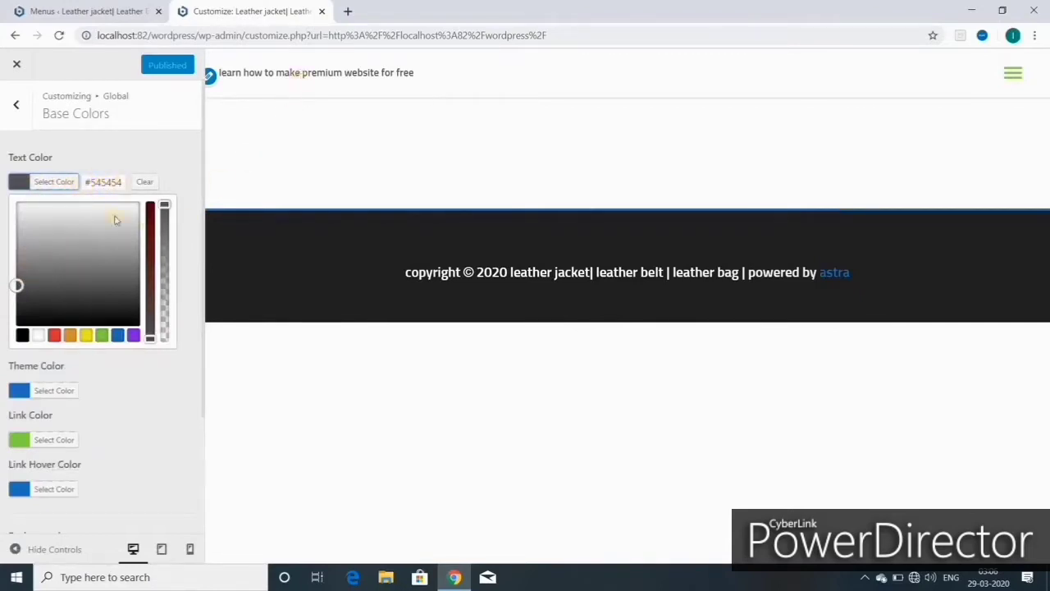
- Try green #81d742, white #ffffff and red #dd3333 as the text color, varying the red's saturation and opacity
{"action": "left_click", "coordinate": [101, 335]}
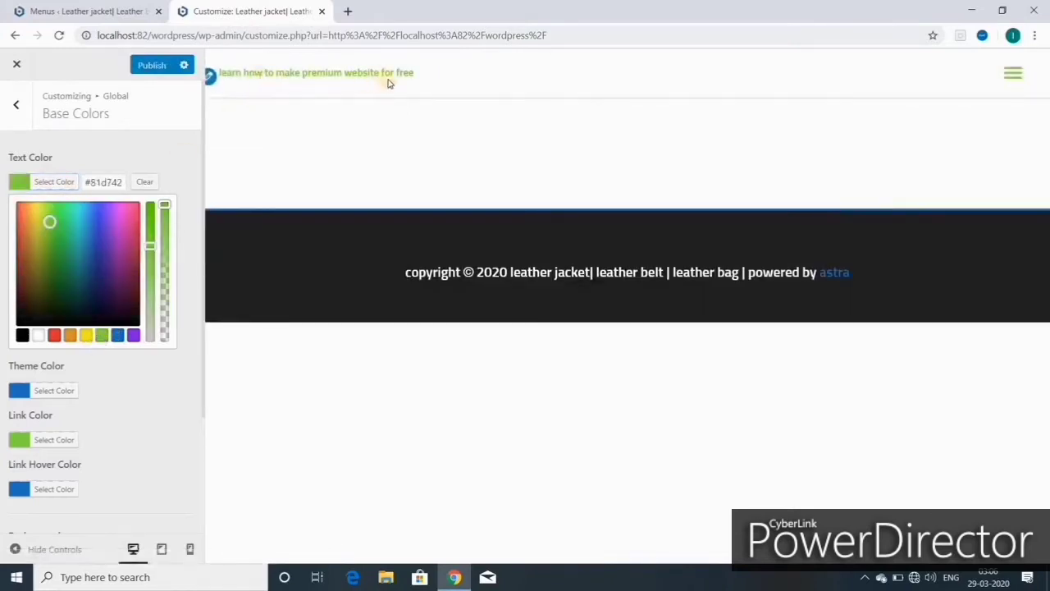
{"action": "left_click", "coordinate": [41, 335]}
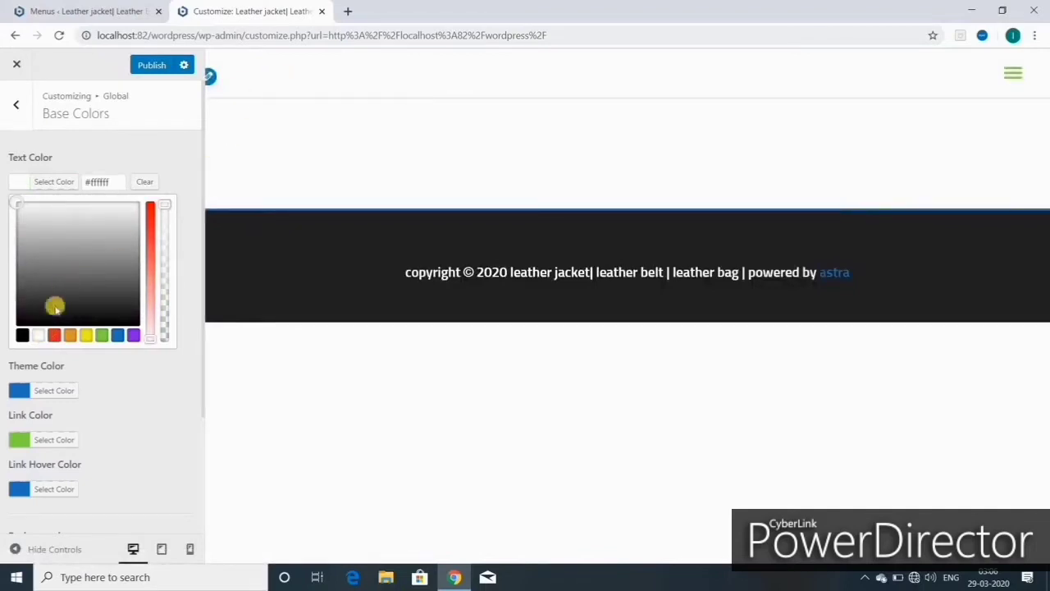
{"action": "left_click", "coordinate": [54, 335]}
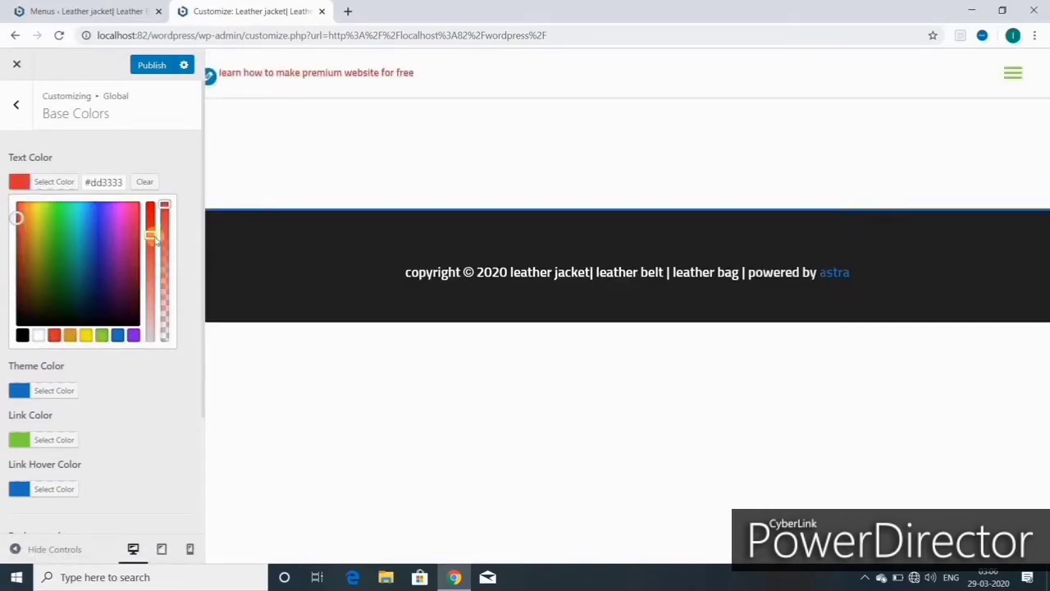
{"action": "left_click_drag", "start_coordinate": [149, 235], "coordinate": [138, 343]}
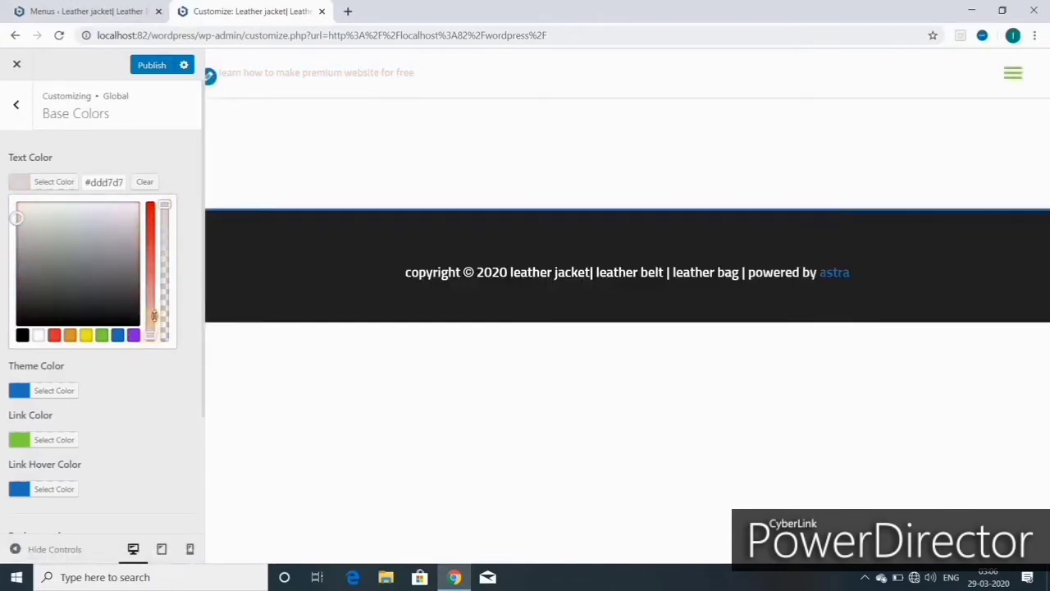
{"action": "left_click_drag", "start_coordinate": [154, 316], "coordinate": [176, 215]}
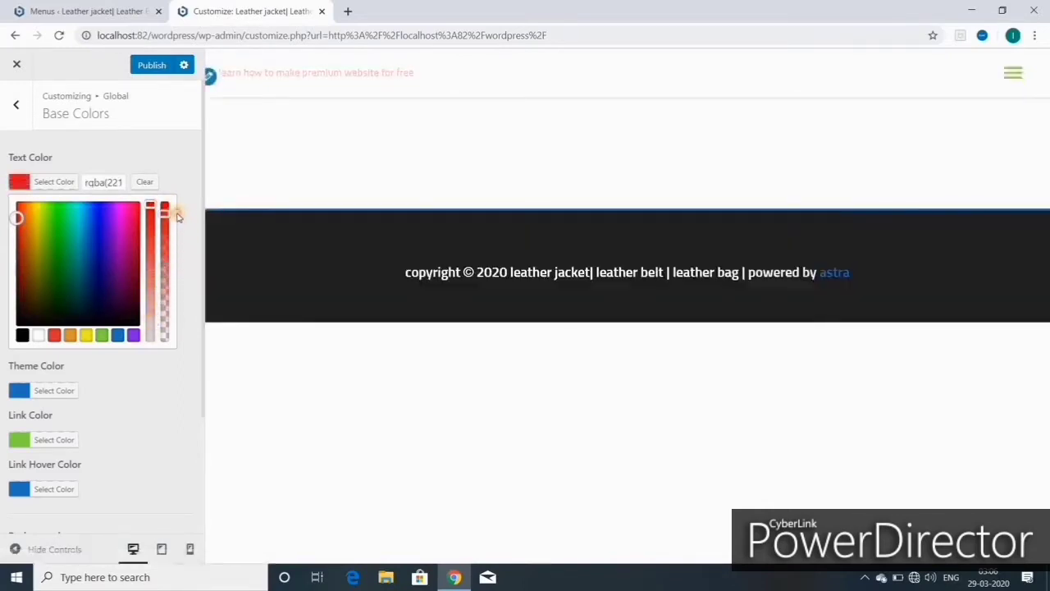
- Replace the text color code with #545454
{"action": "left_click", "coordinate": [120, 181]}
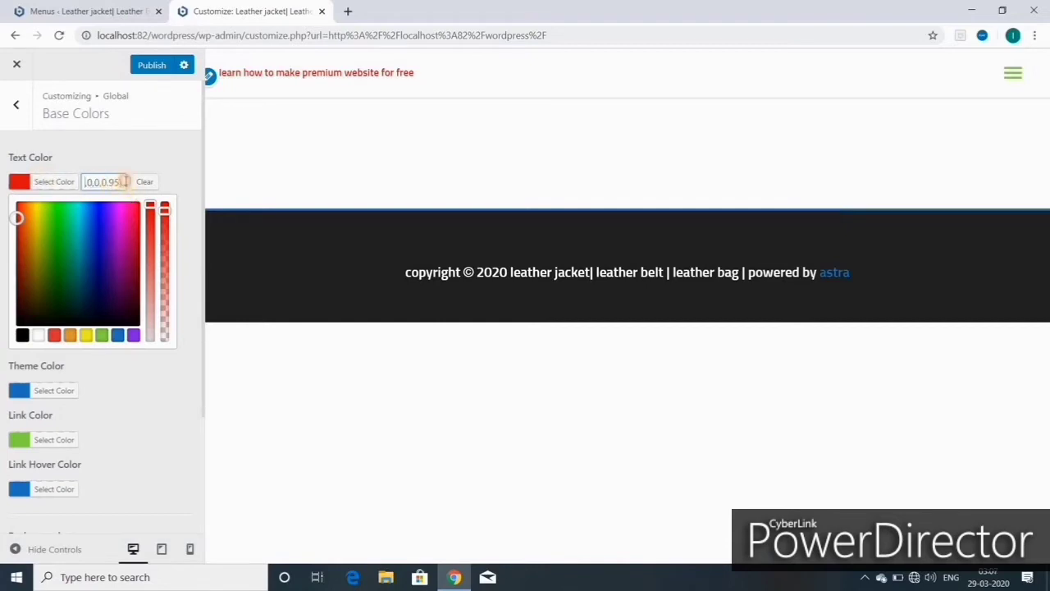
{"action": "key", "text": "BackSpace"}
{"action": "key", "text": "BackSpace"}
{"action": "key", "text": "BackSpace"}
{"action": "key", "text": "BackSpace"}
{"action": "key", "text": "BackSpace"}
{"action": "key", "text": "BackSpace"}
{"action": "key", "text": "BackSpace"}
{"action": "key", "text": "BackSpace"}
{"action": "key", "text": "BackSpace"}
{"action": "key", "text": "BackSpace"}
{"action": "key", "text": "BackSpace"}
{"action": "key", "text": "BackSpace"}
{"action": "key", "text": "BackSpace"}
{"action": "key", "text": "BackSpace"}
{"action": "key", "text": "BackSpace"}
{"action": "key", "text": "BackSpace"}
{"action": "key", "text": "BackSpace"}
{"action": "key", "text": "BackSpace"}
{"action": "type", "text": "545454"}
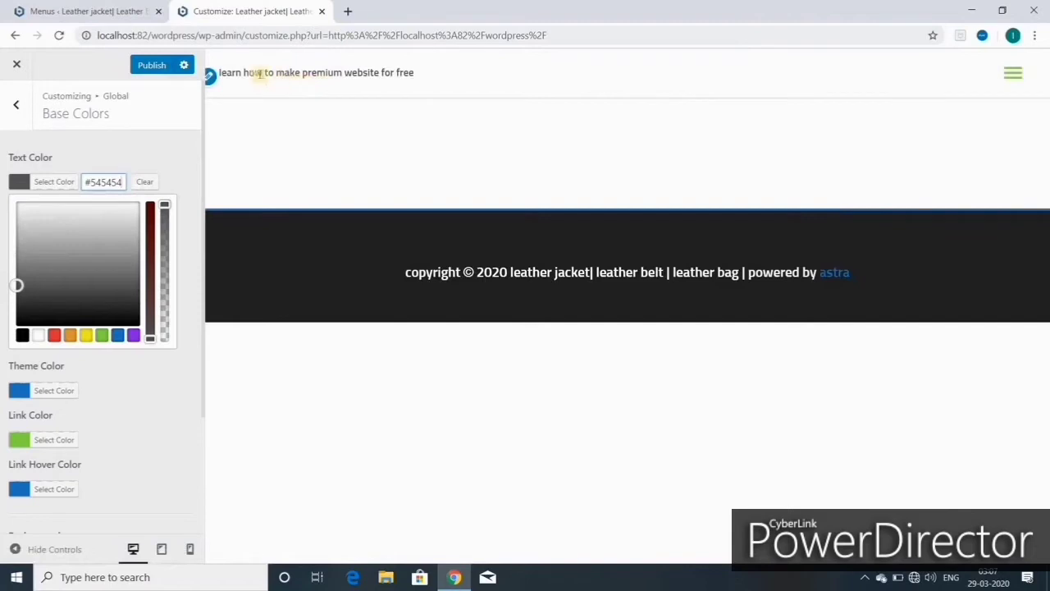
- Try yellow as the theme color twice, switching back to blue #1e73be each time
{"action": "left_click", "coordinate": [20, 392]}
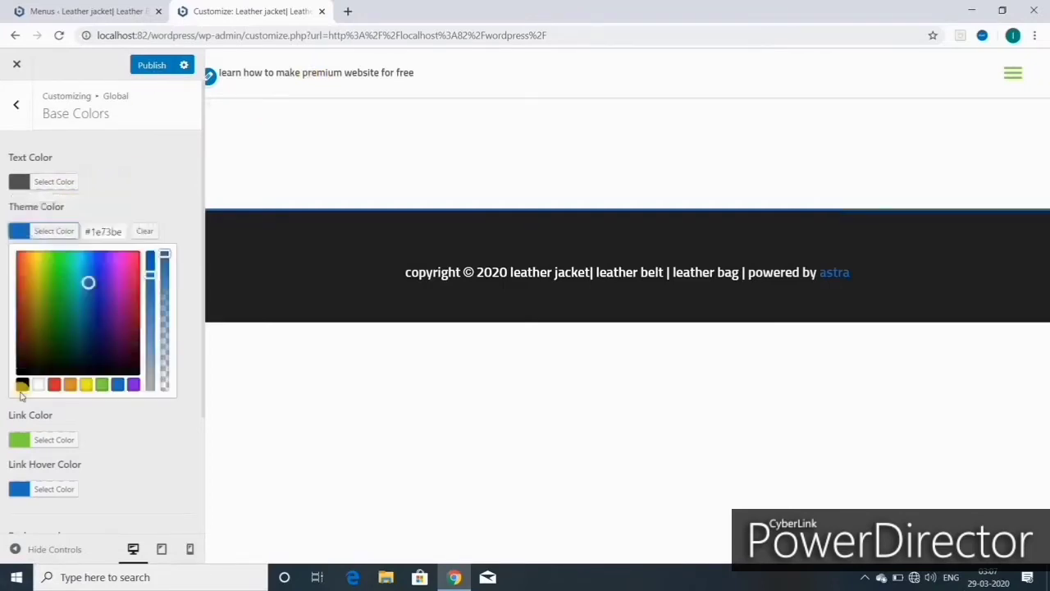
{"action": "left_click", "coordinate": [86, 385]}
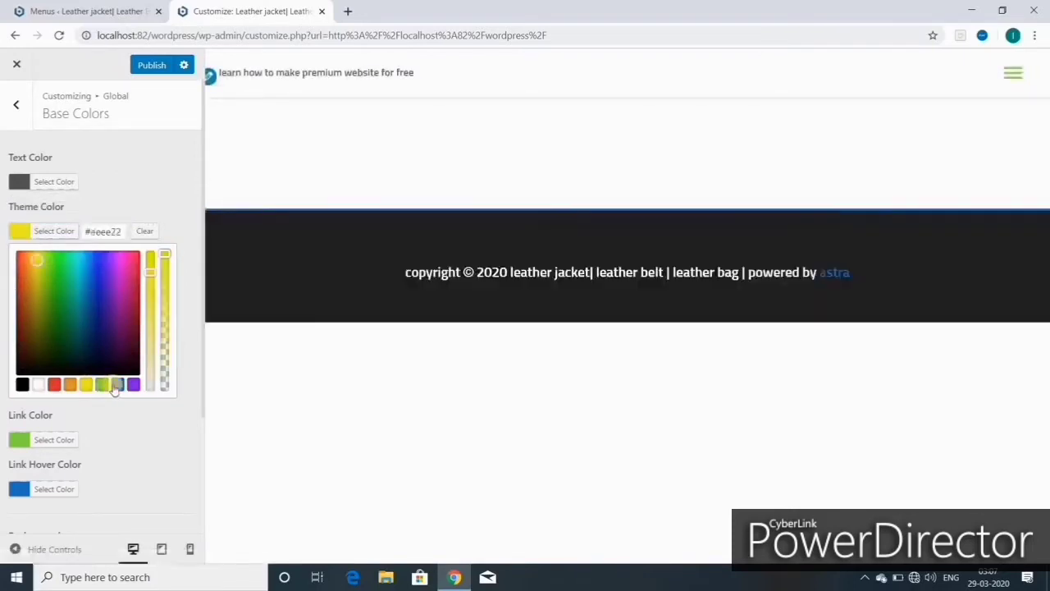
{"action": "left_click", "coordinate": [117, 385]}
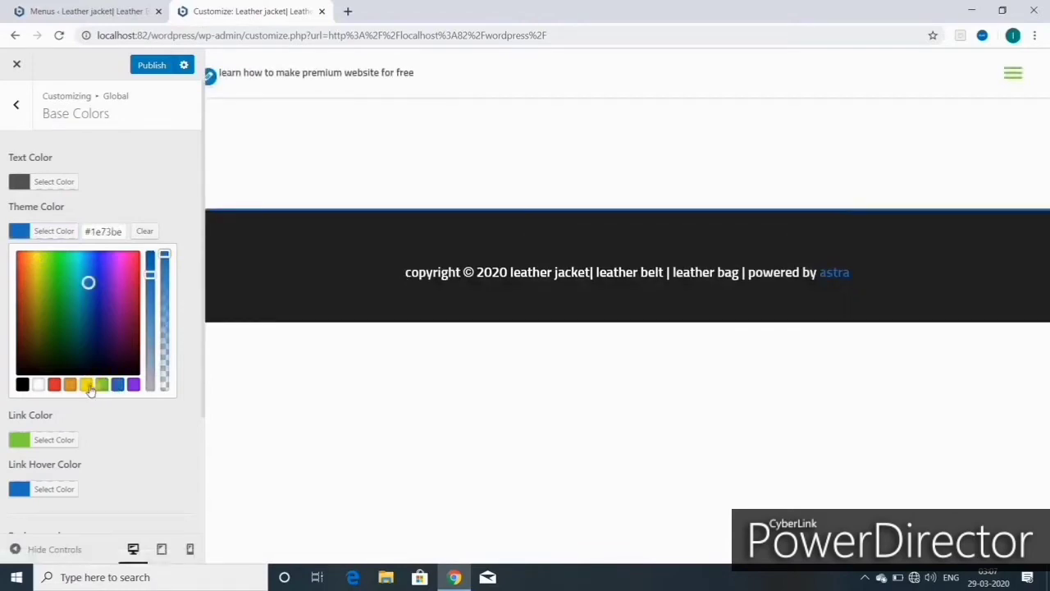
{"action": "left_click", "coordinate": [87, 385]}
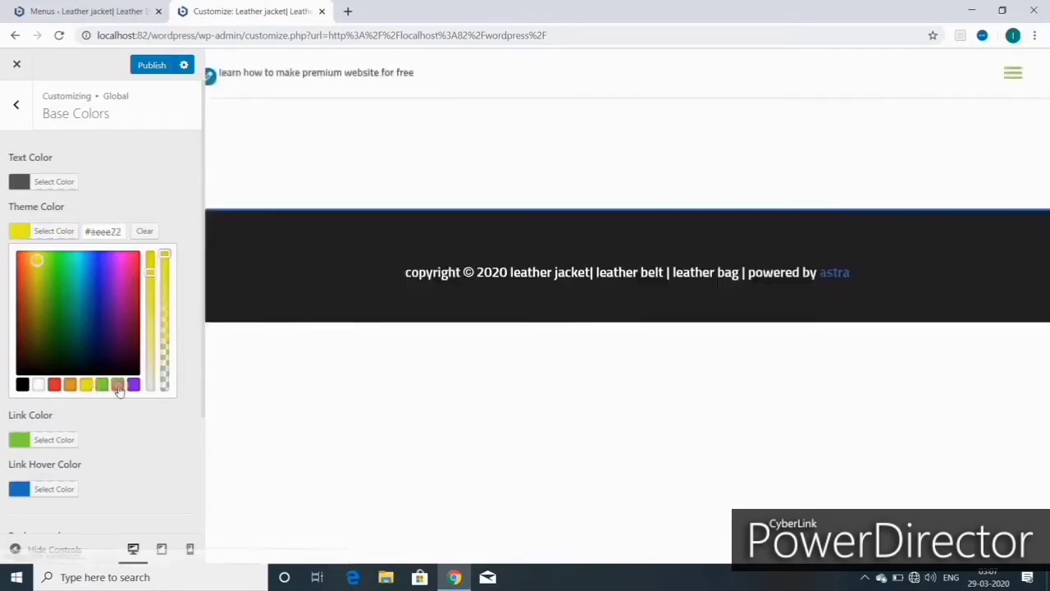
{"action": "left_click", "coordinate": [117, 385]}
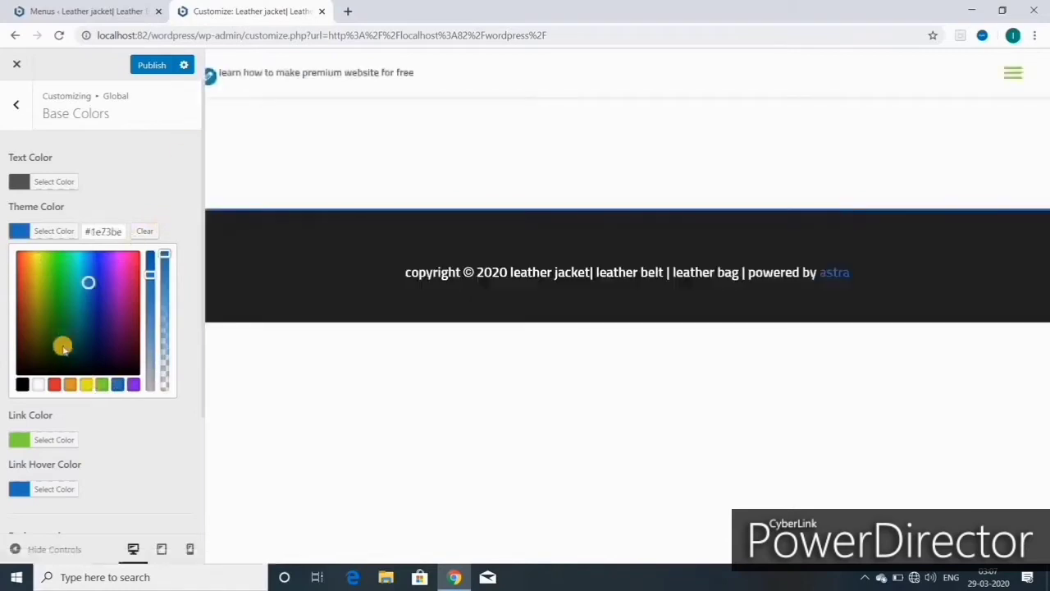
- Check the link color in its color picker and publish the customizer changes
{"action": "scroll", "coordinate": [88, 456], "scroll_direction": "down", "scroll_amount": 2}
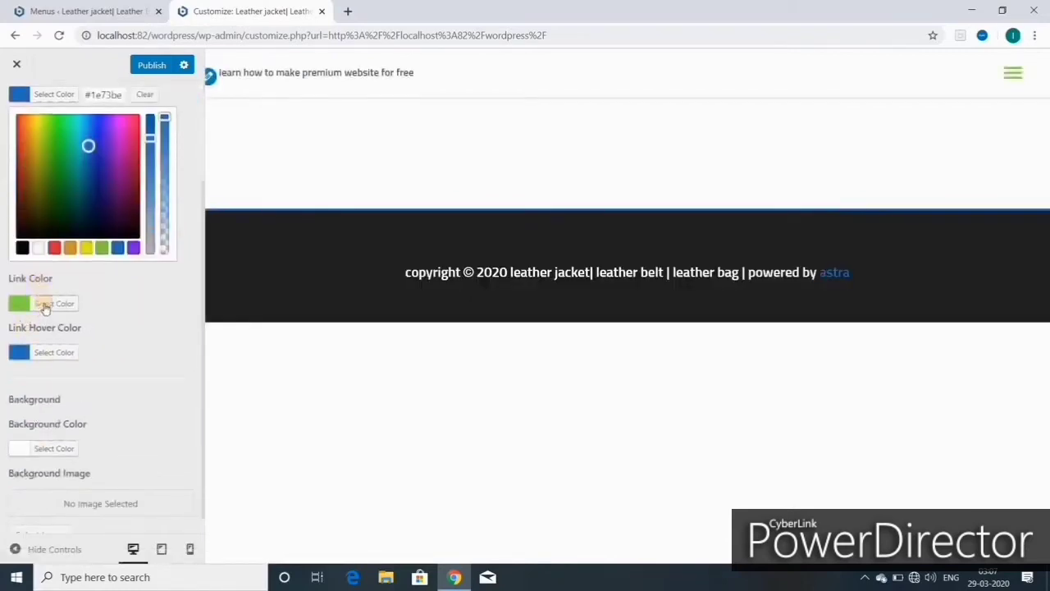
{"action": "left_click", "coordinate": [43, 305]}
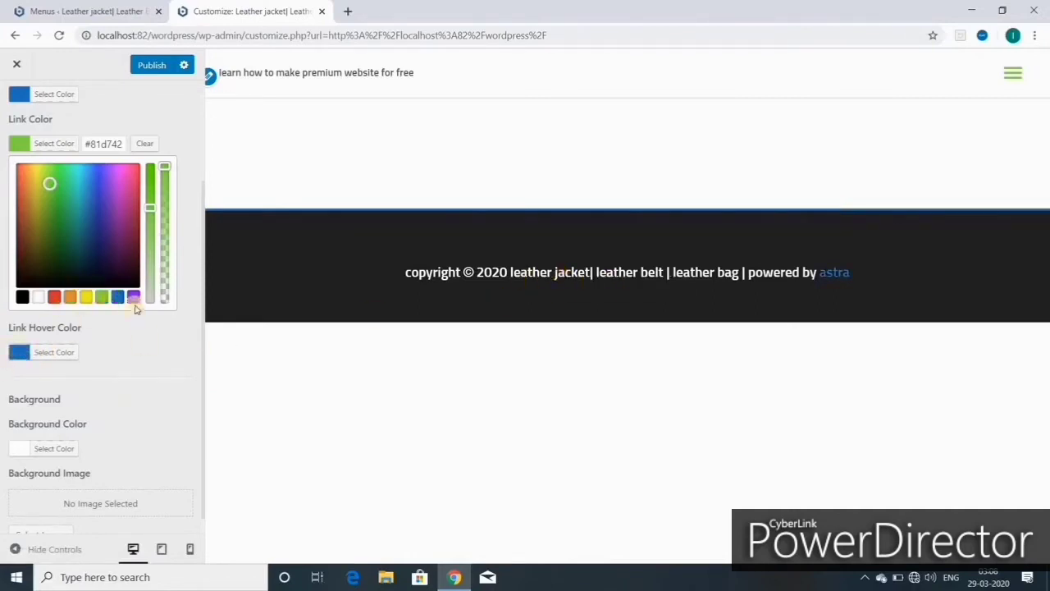
{"action": "scroll", "coordinate": [137, 308], "scroll_direction": "up", "scroll_amount": 2}
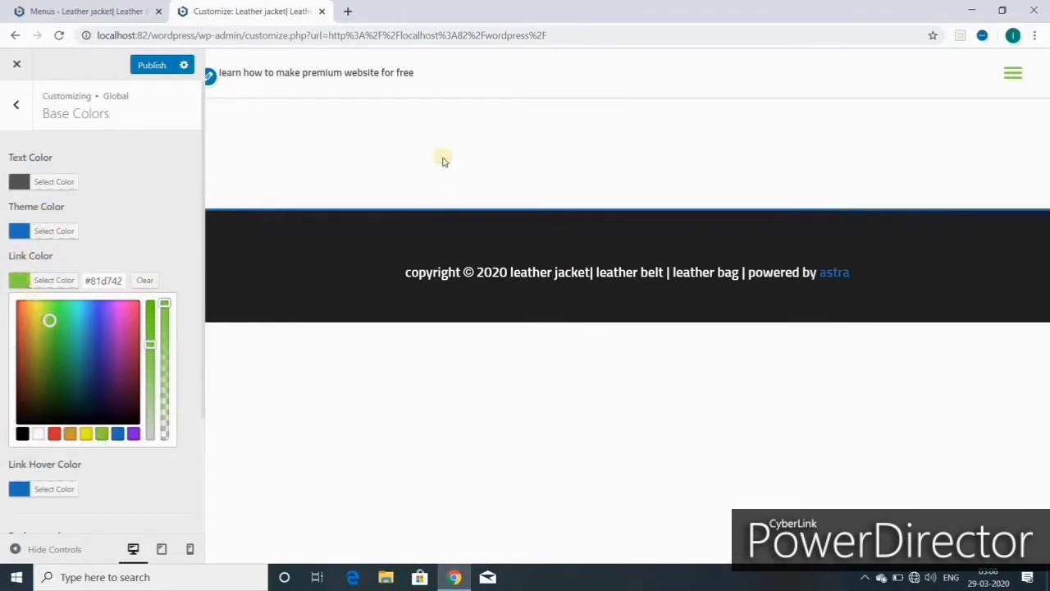
{"action": "left_click", "coordinate": [152, 69]}
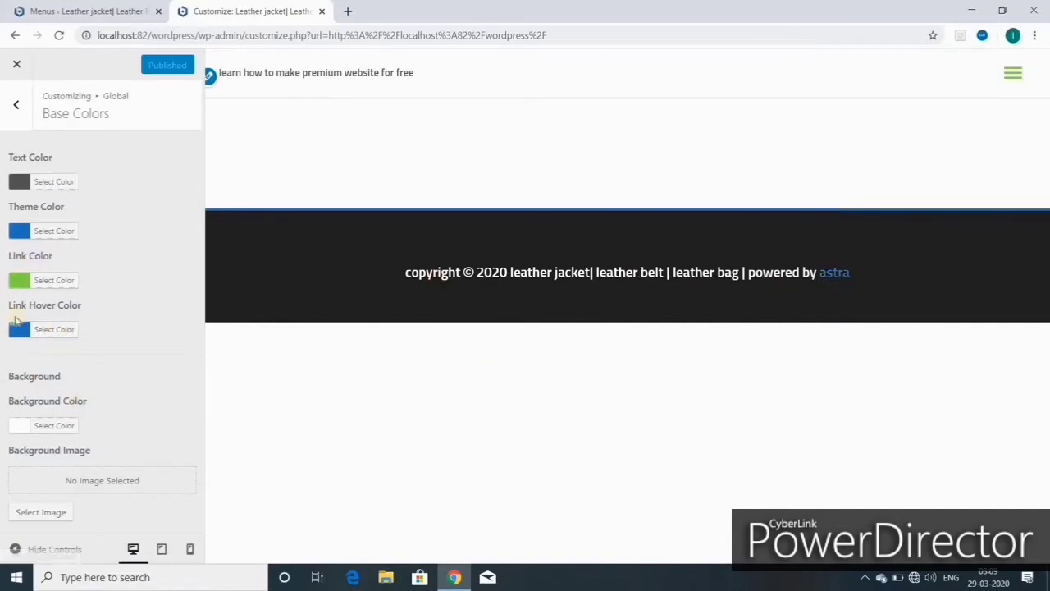
- Open the color picker for the site's background color and bring its preset swatches into reach
{"action": "left_click", "coordinate": [54, 426]}
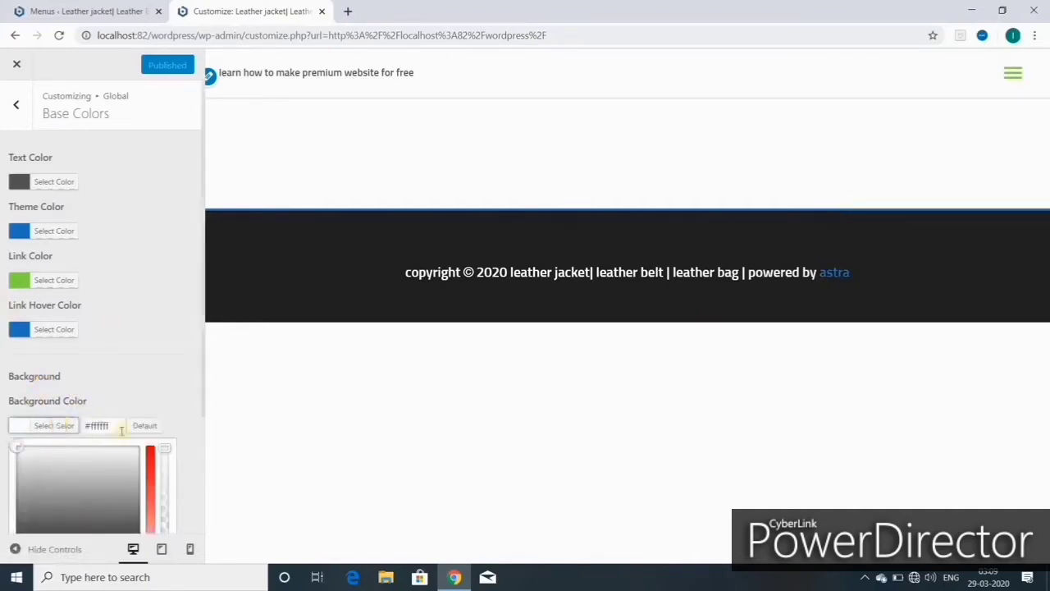
{"action": "scroll", "coordinate": [194, 415], "scroll_direction": "down", "scroll_amount": 2}
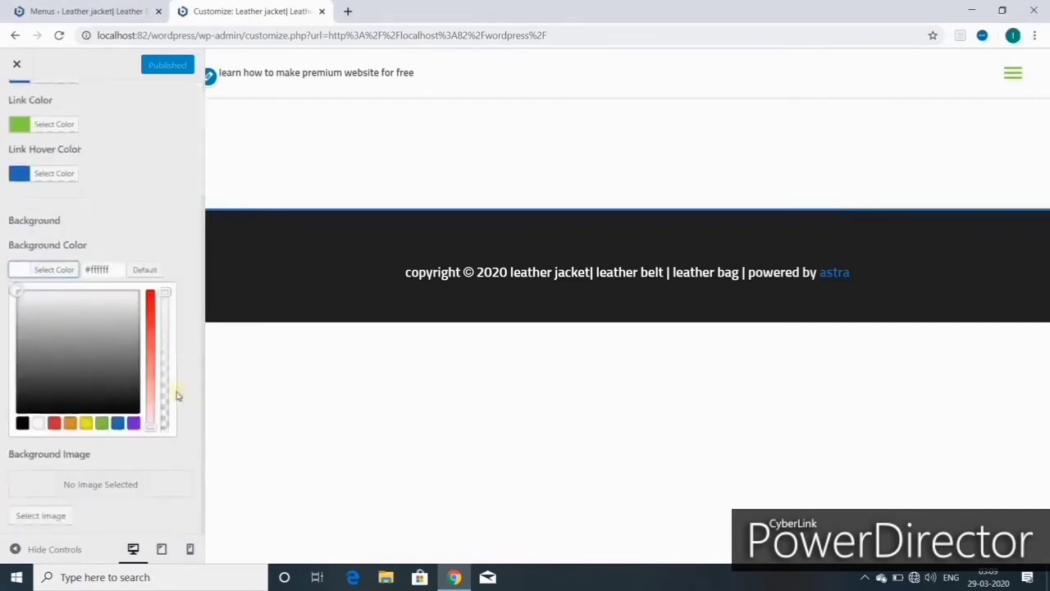
{"action": "left_click", "coordinate": [55, 271]}
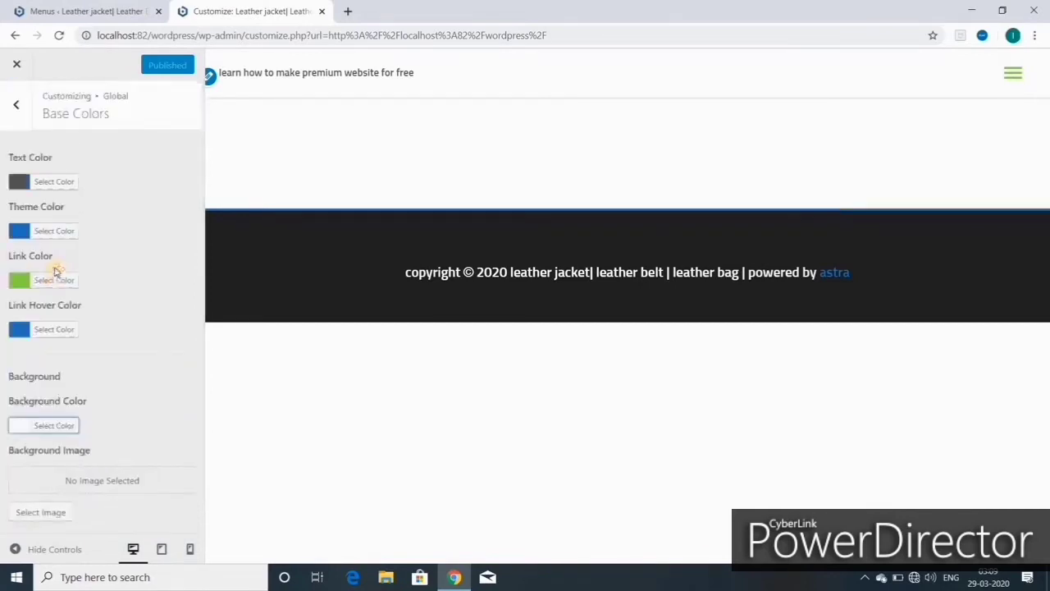
{"action": "left_click", "coordinate": [47, 426]}
{"action": "scroll", "coordinate": [95, 451], "scroll_direction": "down", "scroll_amount": 2}
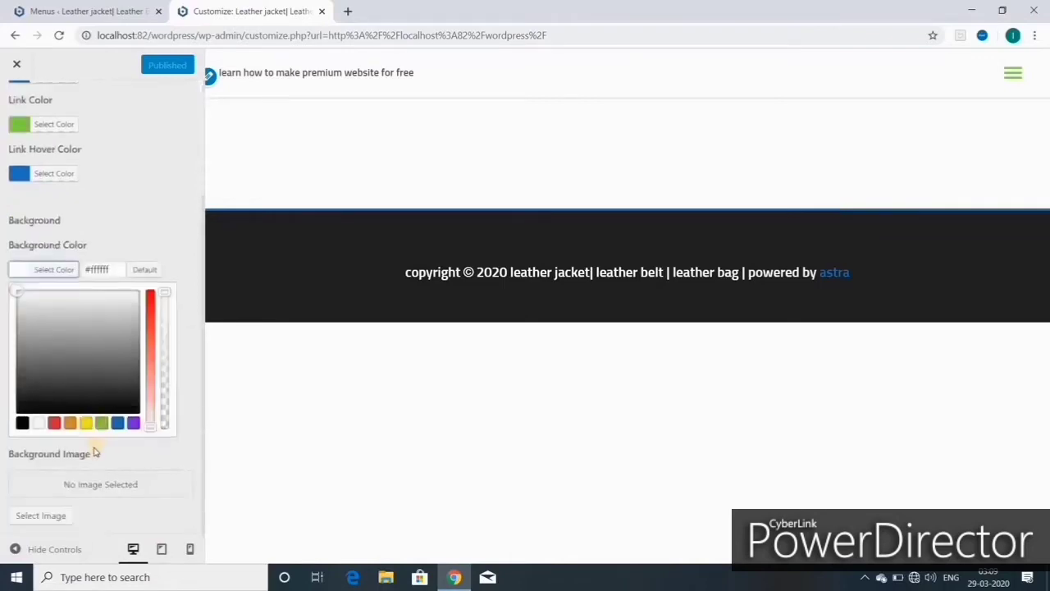
- Try the preset red #dd3333, orange #dd9933, green, blue #1e73be and purple #8224e3 as the background color
{"action": "left_click", "coordinate": [53, 425]}
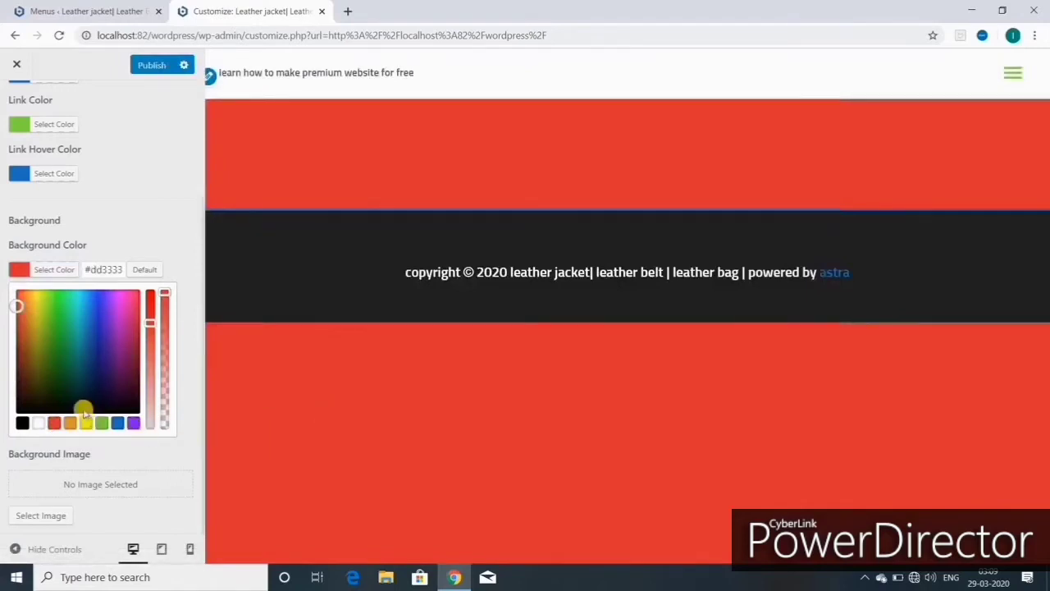
{"action": "left_click", "coordinate": [71, 423]}
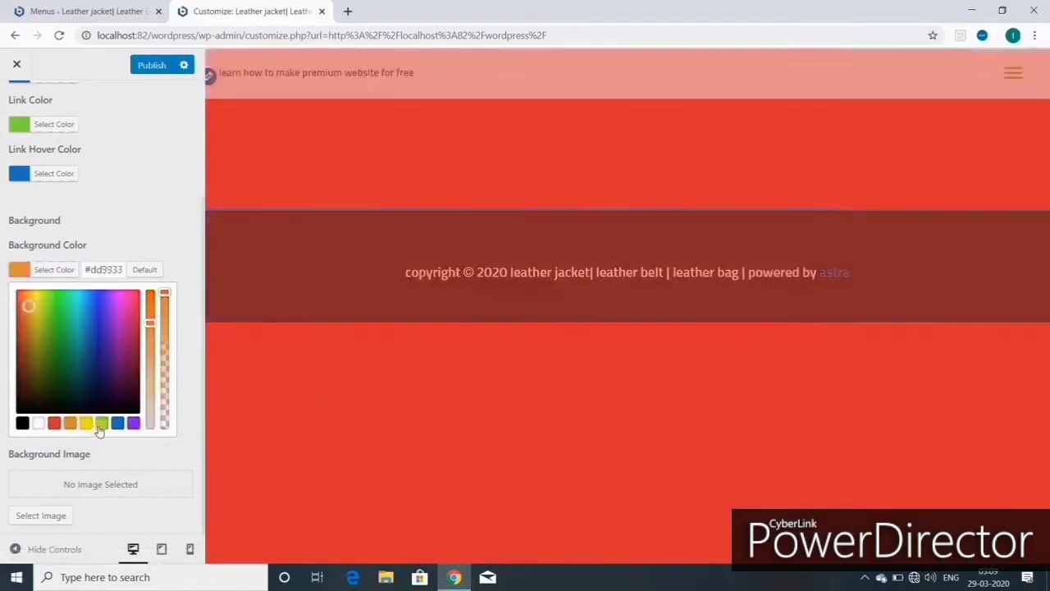
{"action": "left_click", "coordinate": [102, 423]}
{"action": "left_click", "coordinate": [117, 423]}
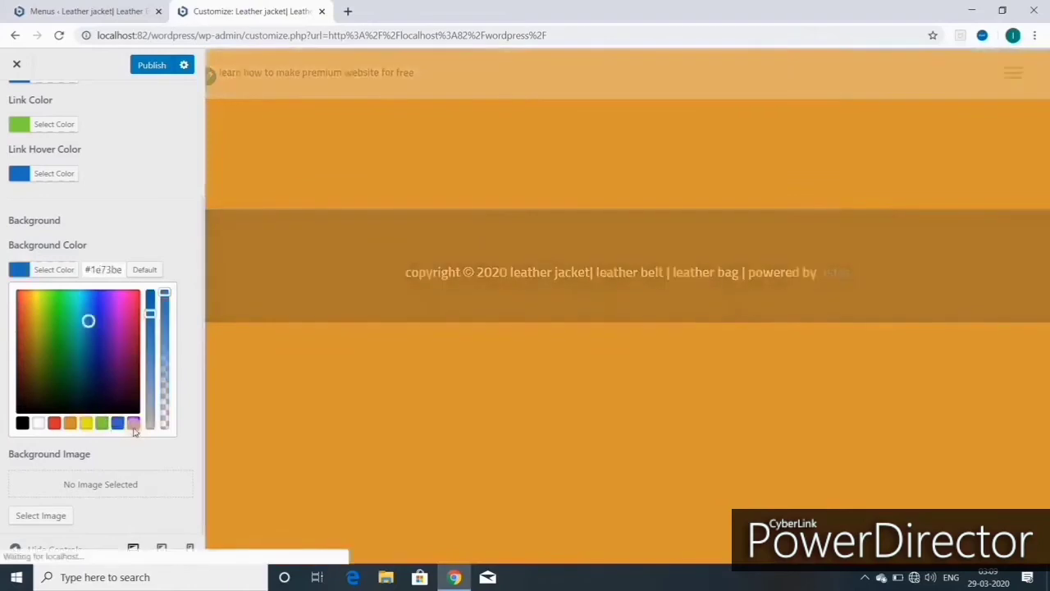
{"action": "left_click", "coordinate": [133, 423]}
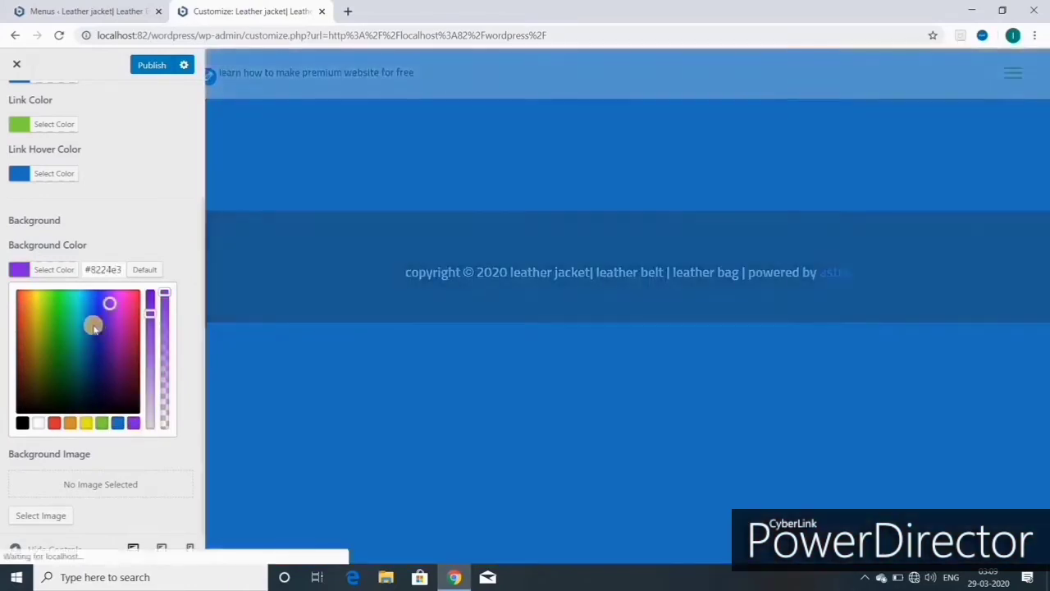
- Try custom blue, green and pink shades as the background color and settle on the preset white #ffffff
{"action": "left_click", "coordinate": [100, 325]}
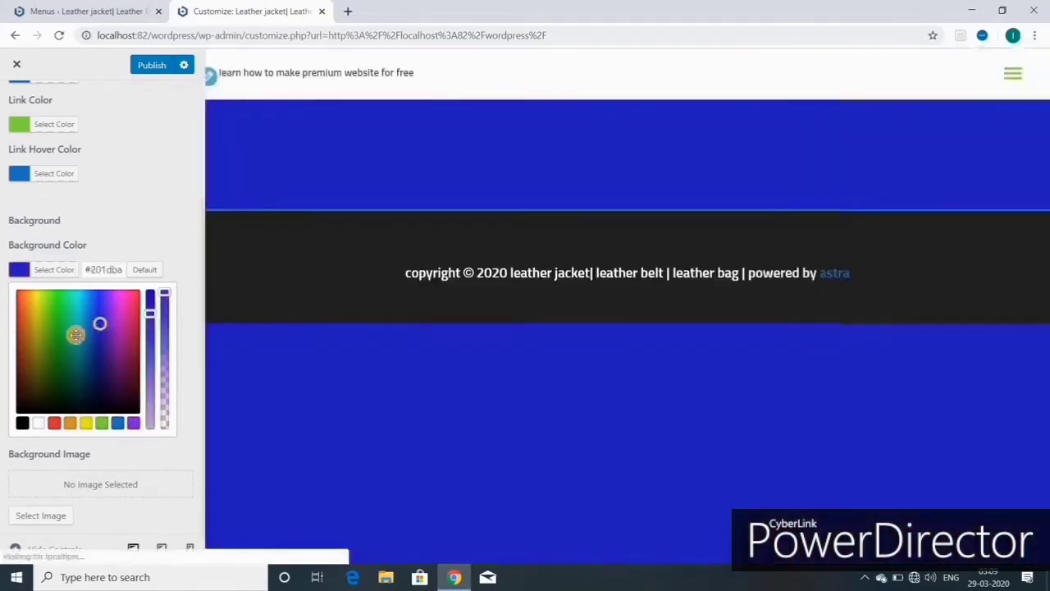
{"action": "left_click", "coordinate": [76, 335]}
{"action": "left_click", "coordinate": [55, 336]}
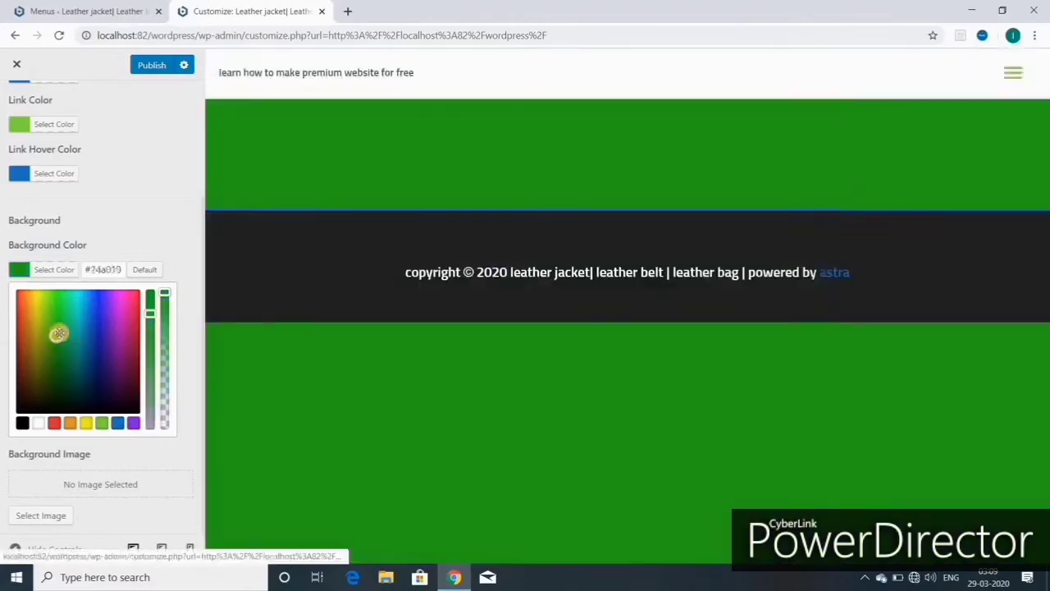
{"action": "left_click", "coordinate": [123, 309]}
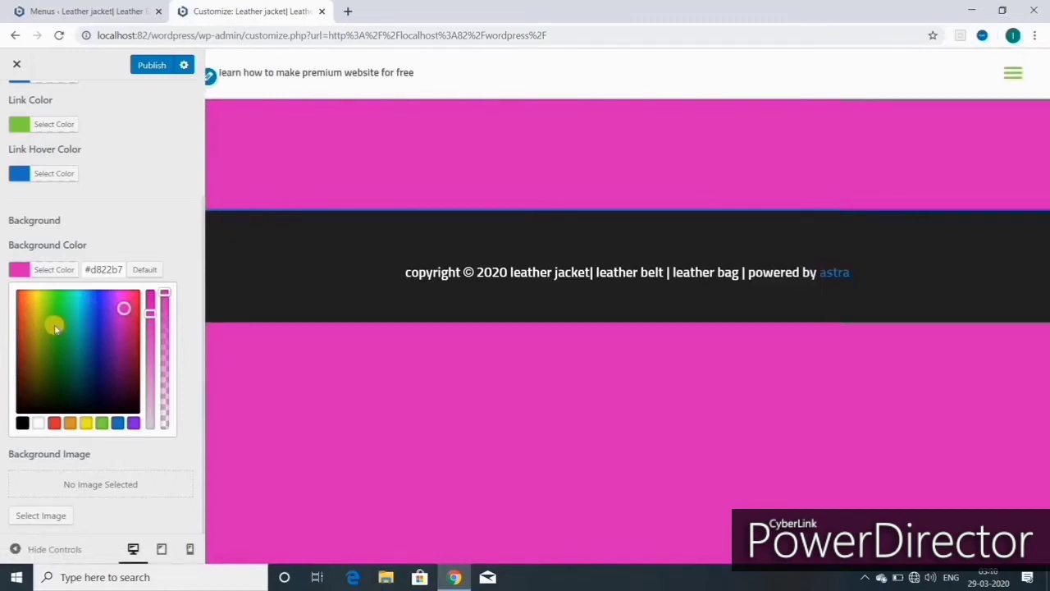
{"action": "left_click", "coordinate": [39, 423]}
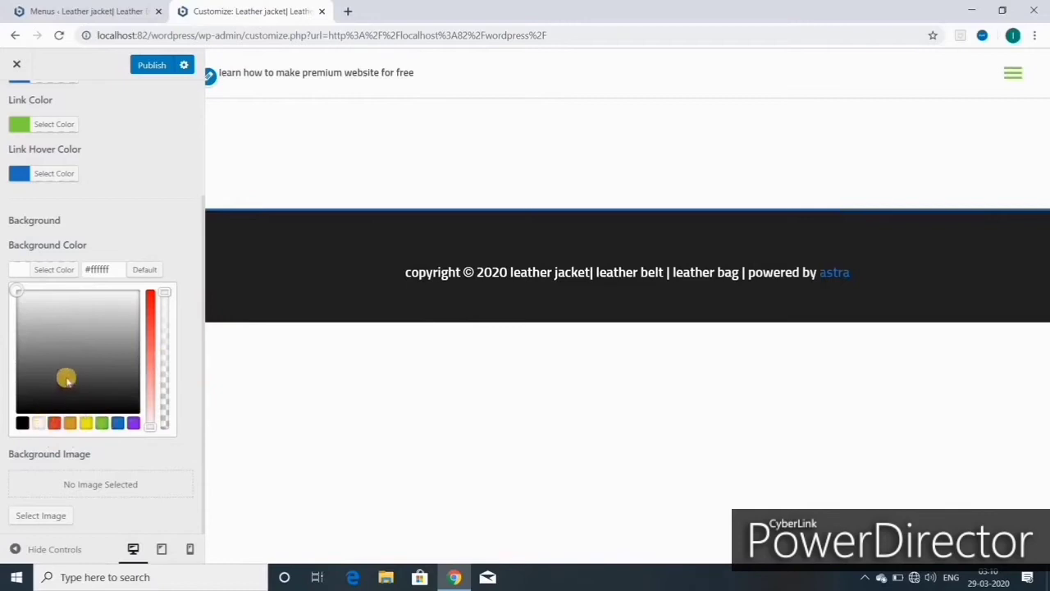
- Choose the luggage bags picture from the media library for the background image and look over its Edit Media page
{"action": "left_click", "coordinate": [43, 520]}
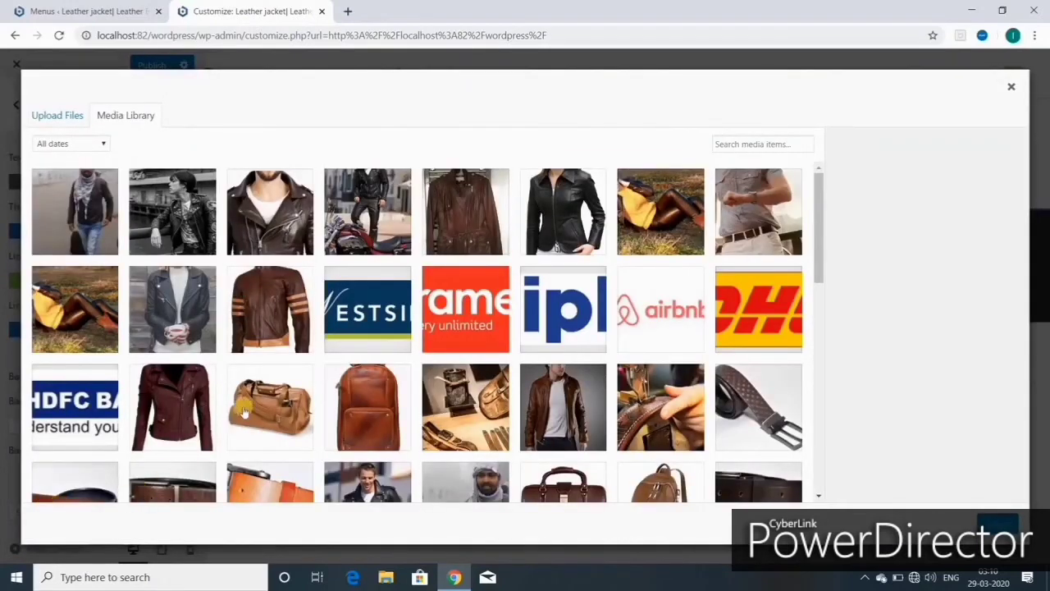
{"action": "left_click", "coordinate": [265, 415]}
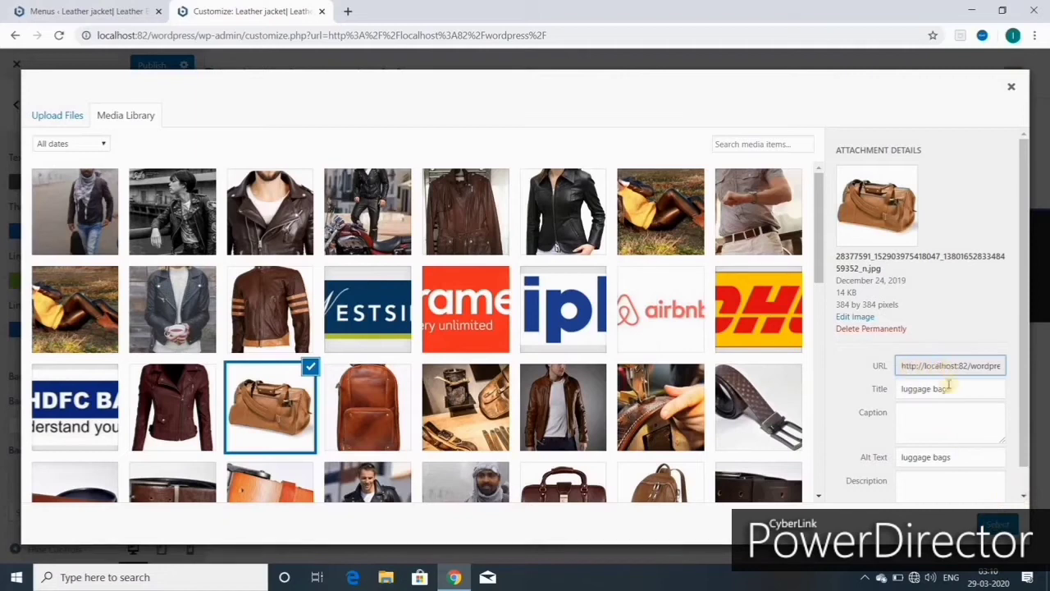
{"action": "left_click", "coordinate": [858, 317]}
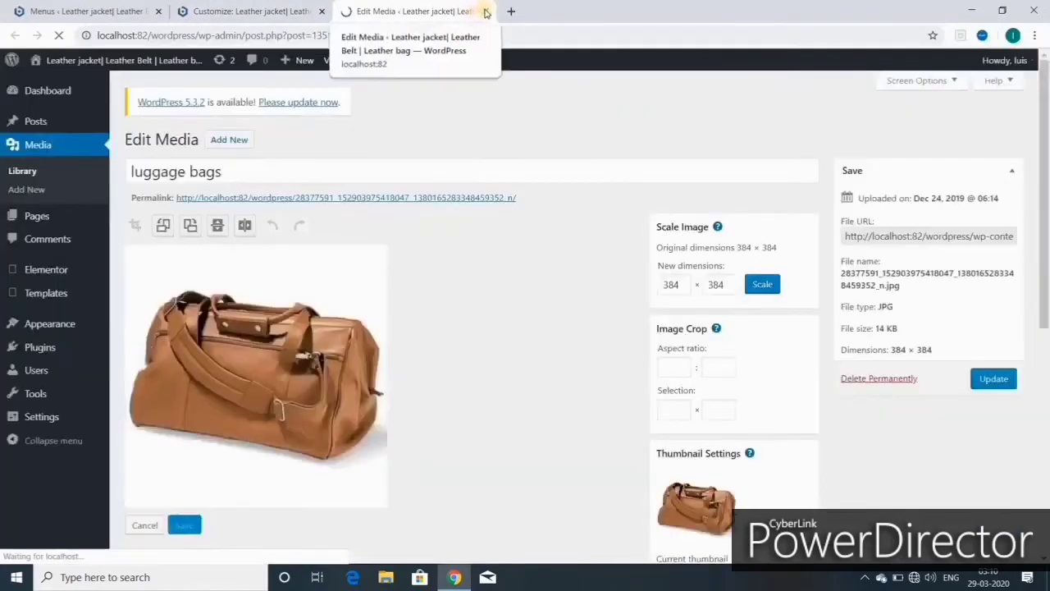
{"action": "scroll", "coordinate": [579, 393], "scroll_direction": "down", "scroll_amount": 3}
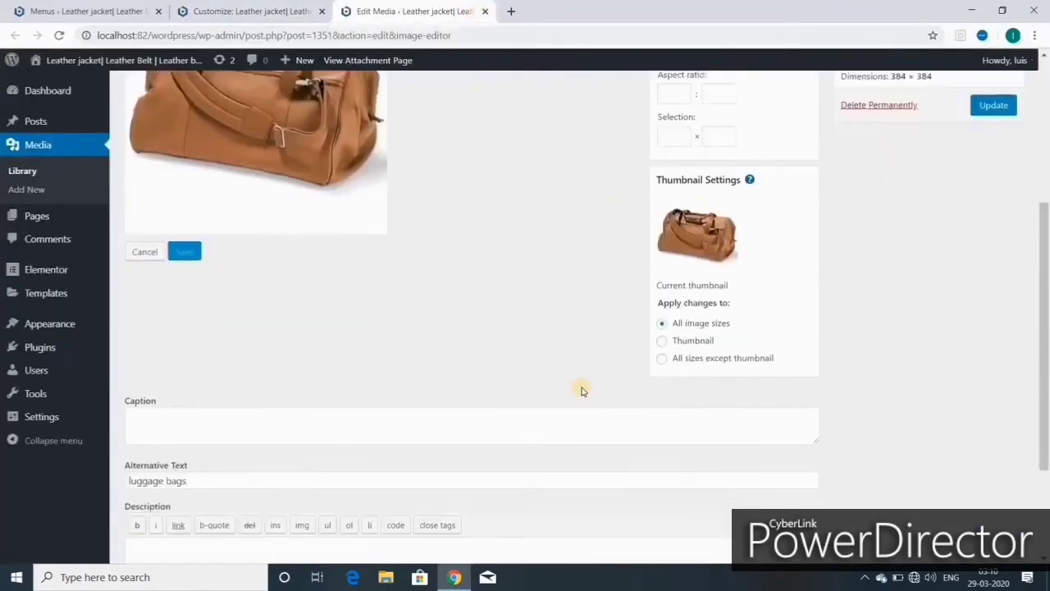
{"action": "scroll", "coordinate": [493, 370], "scroll_direction": "up", "scroll_amount": 3}
{"action": "scroll", "coordinate": [490, 375], "scroll_direction": "up", "scroll_amount": 2}
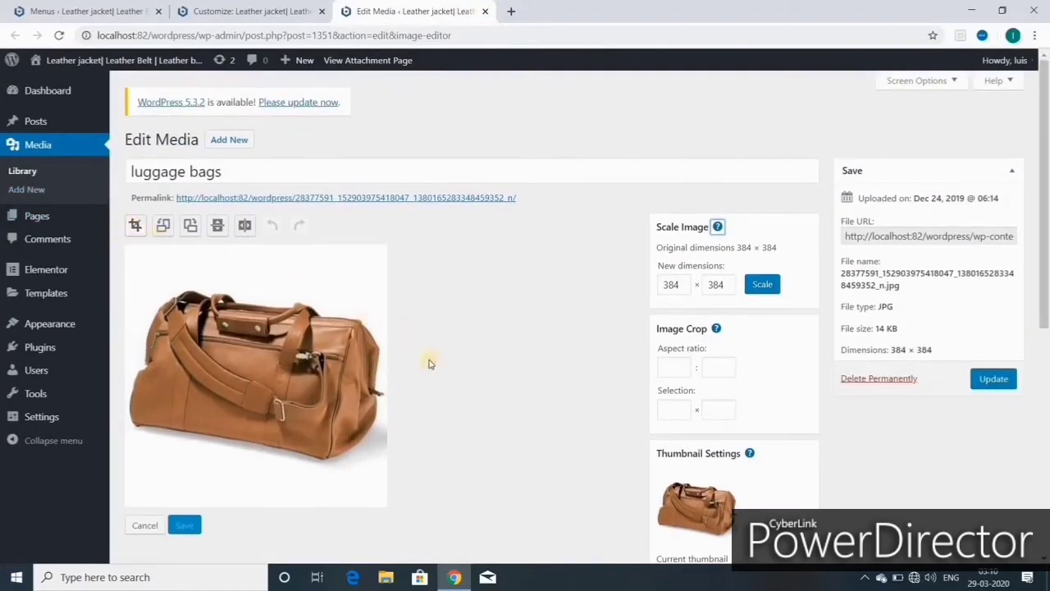
{"action": "left_click", "coordinate": [486, 12]}
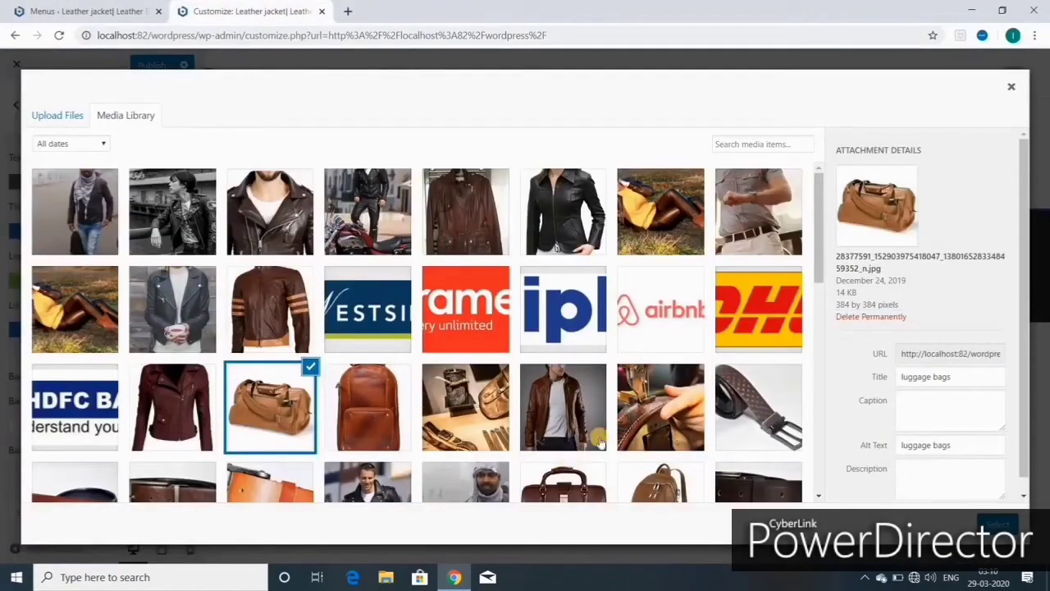
- Apply the selected luggage bags picture as the site's background image and remove it again
{"action": "scroll", "coordinate": [637, 433], "scroll_direction": "down", "scroll_amount": 3}
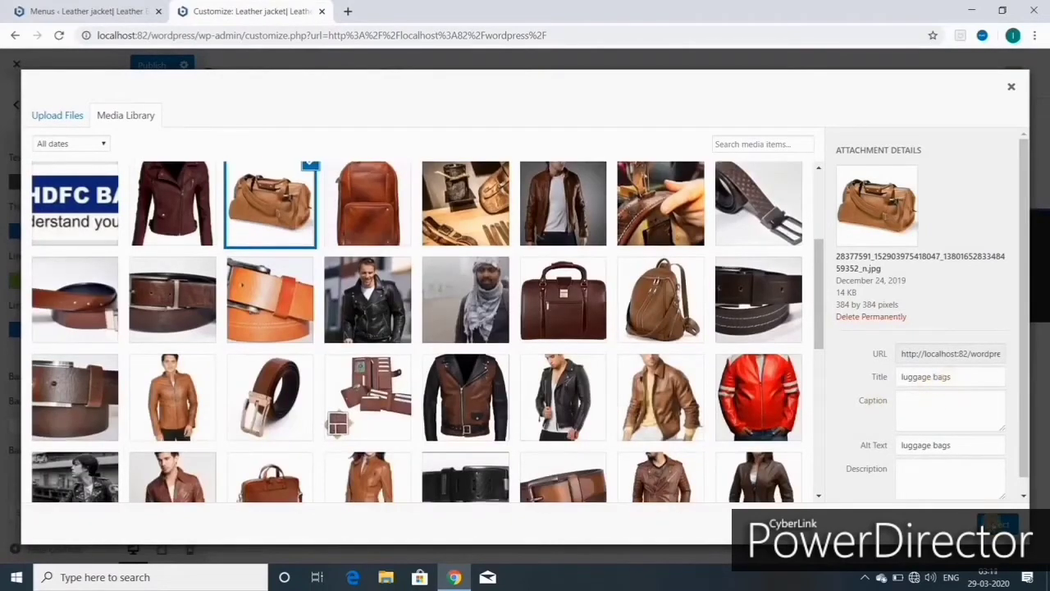
{"action": "left_click", "coordinate": [997, 523]}
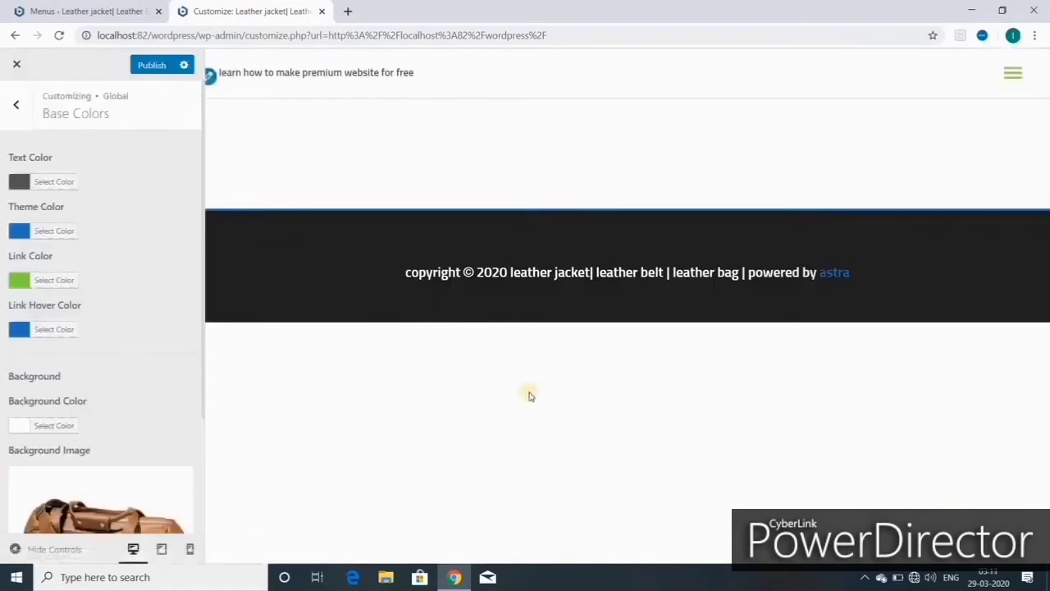
{"action": "scroll", "coordinate": [92, 460], "scroll_direction": "down", "scroll_amount": 2}
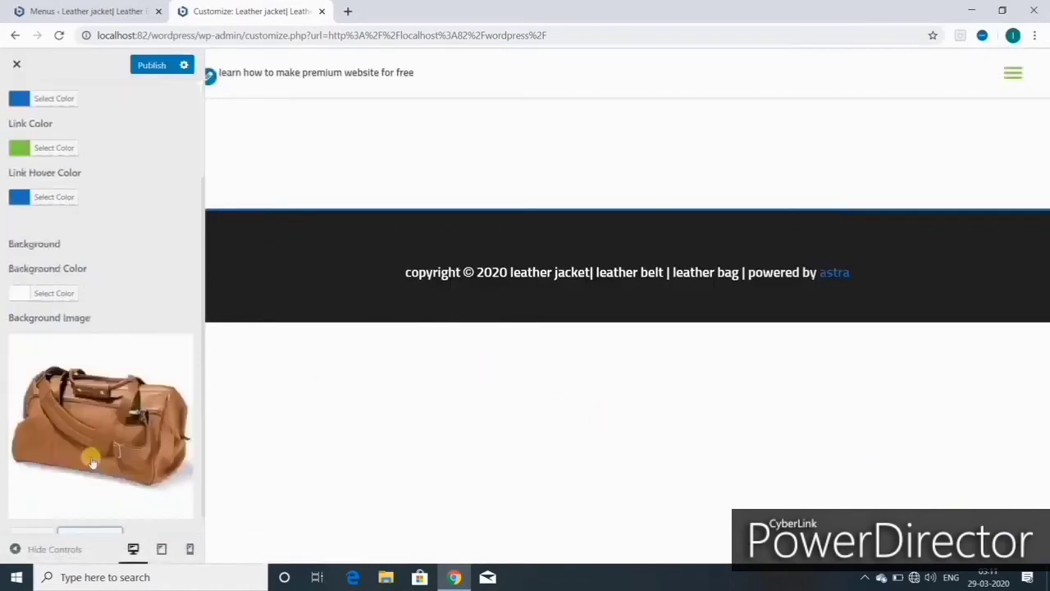
{"action": "scroll", "coordinate": [91, 461], "scroll_direction": "down", "scroll_amount": 1}
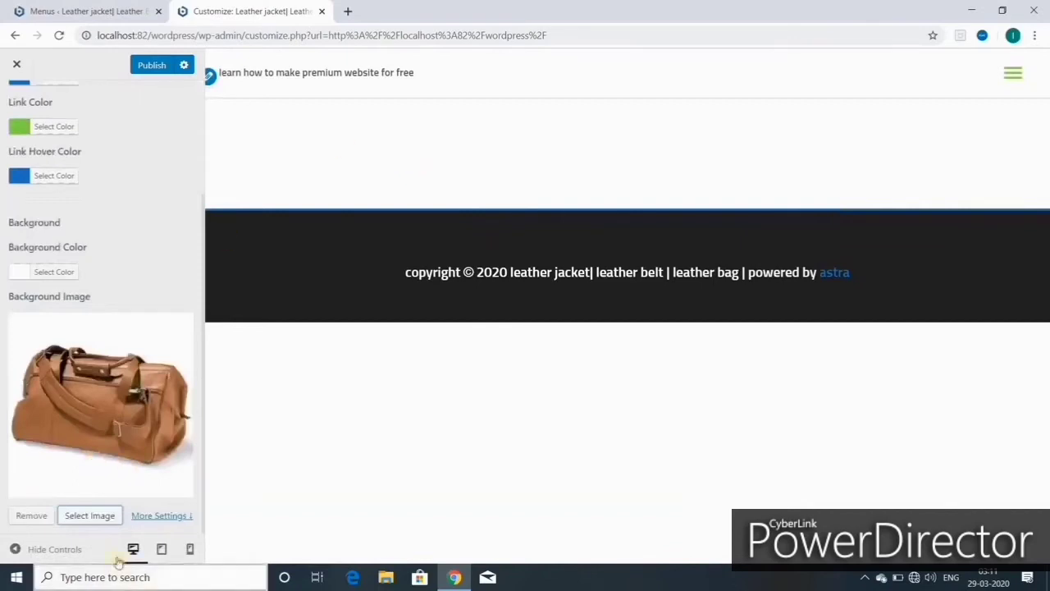
{"action": "left_click", "coordinate": [31, 516]}
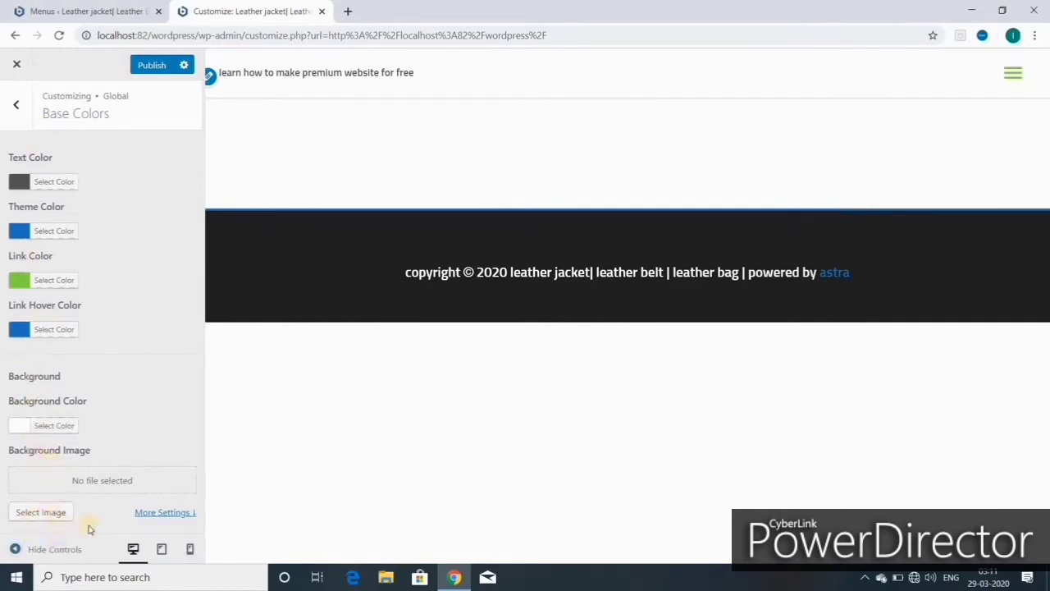
- Go to the Global Container settings, try a container width of 768 and reset it to the default 1200
{"action": "left_click", "coordinate": [17, 110]}
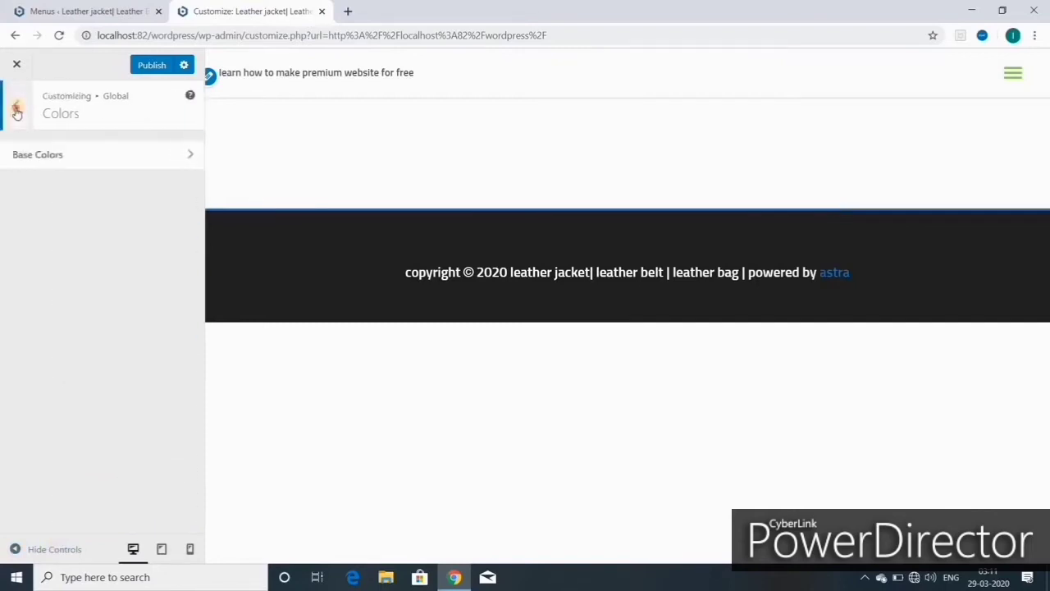
{"action": "left_click", "coordinate": [16, 111]}
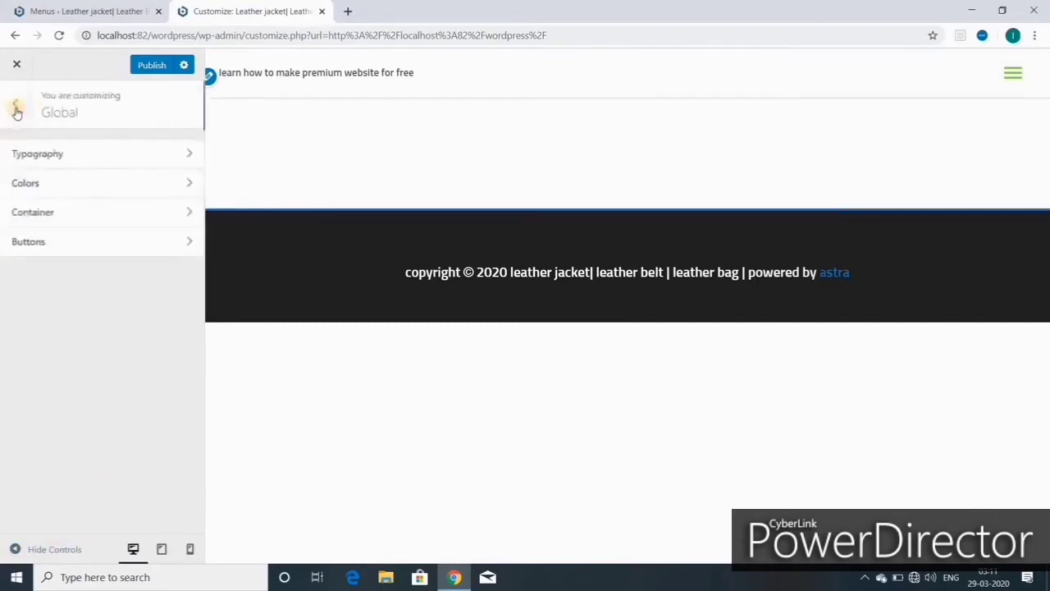
{"action": "left_click", "coordinate": [33, 212]}
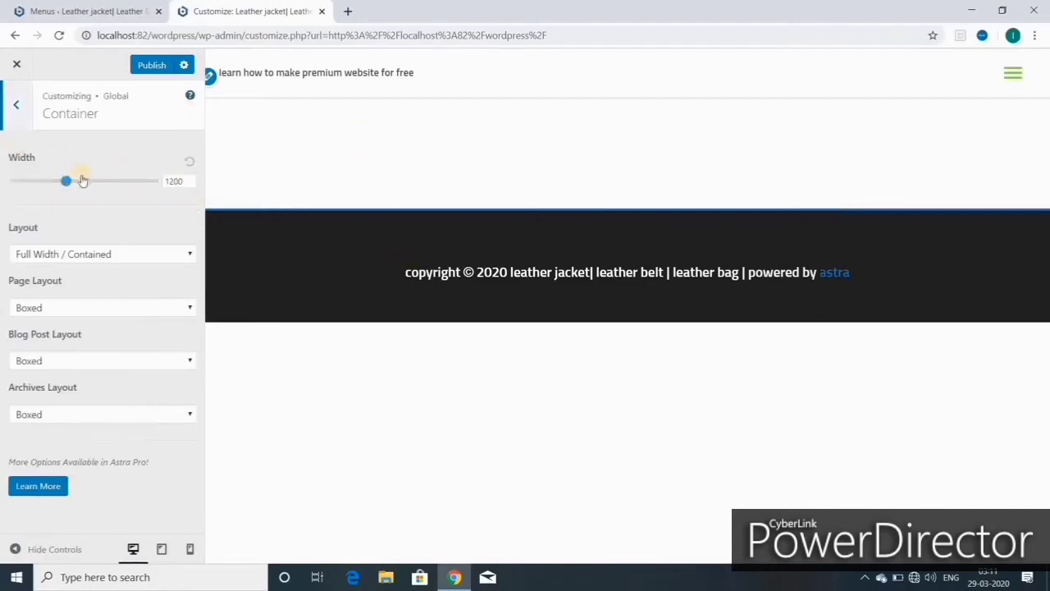
{"action": "left_click_drag", "start_coordinate": [65, 183], "coordinate": [4, 161]}
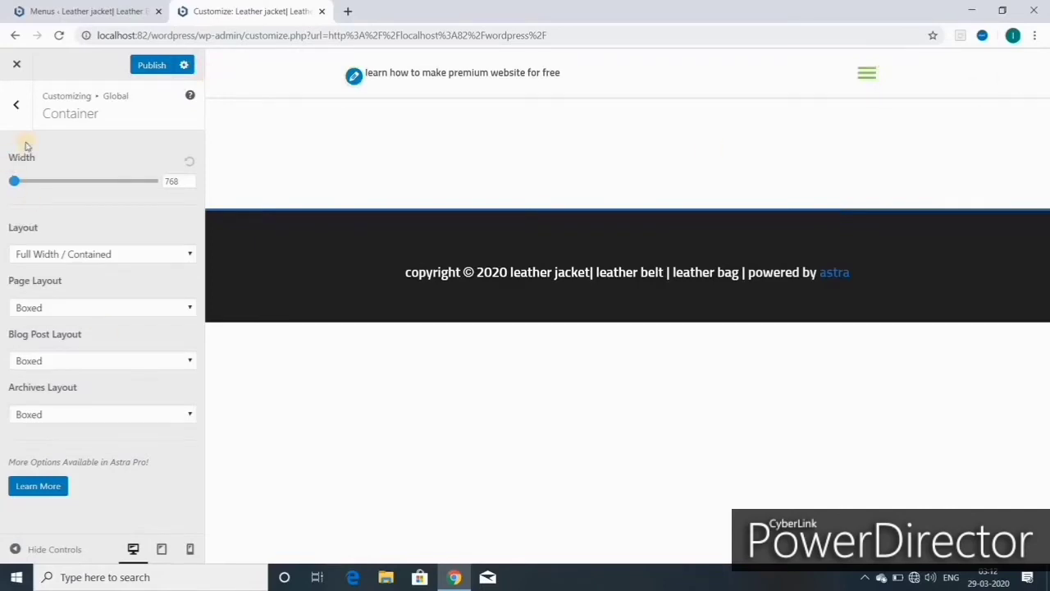
{"action": "left_click", "coordinate": [190, 163]}
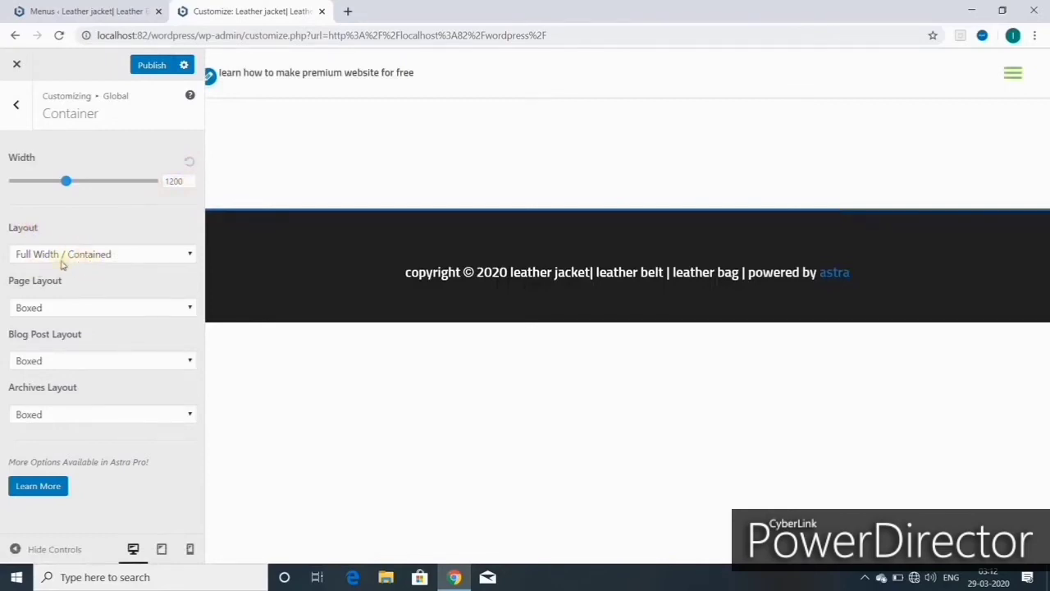
- Try Full Width / Stretched, Boxed and Content Boxed as the container layout, and return it to Full Width / Contained
{"action": "left_click", "coordinate": [189, 257]}
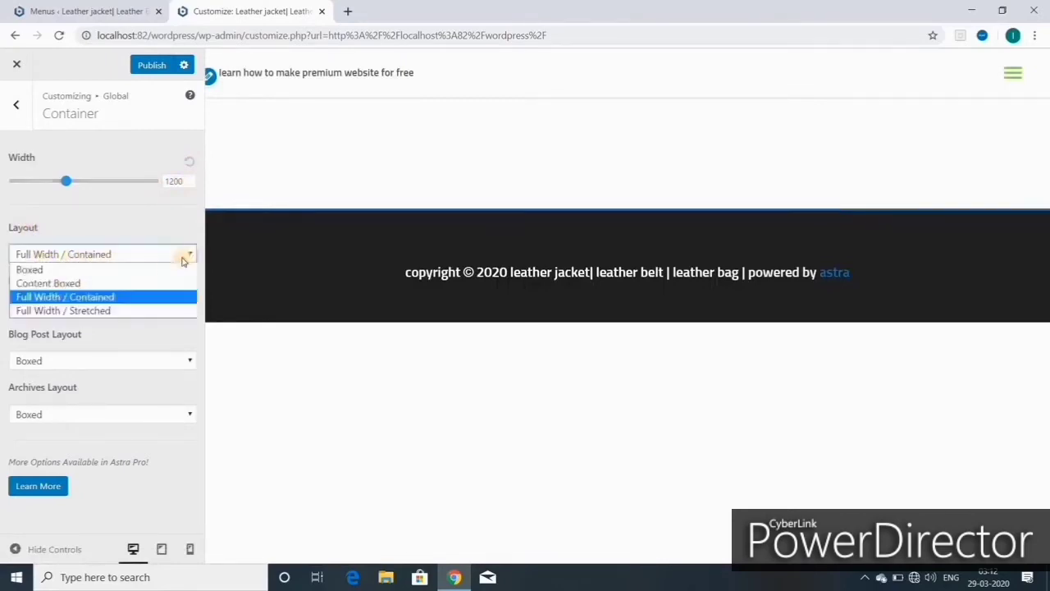
{"action": "left_click", "coordinate": [97, 311]}
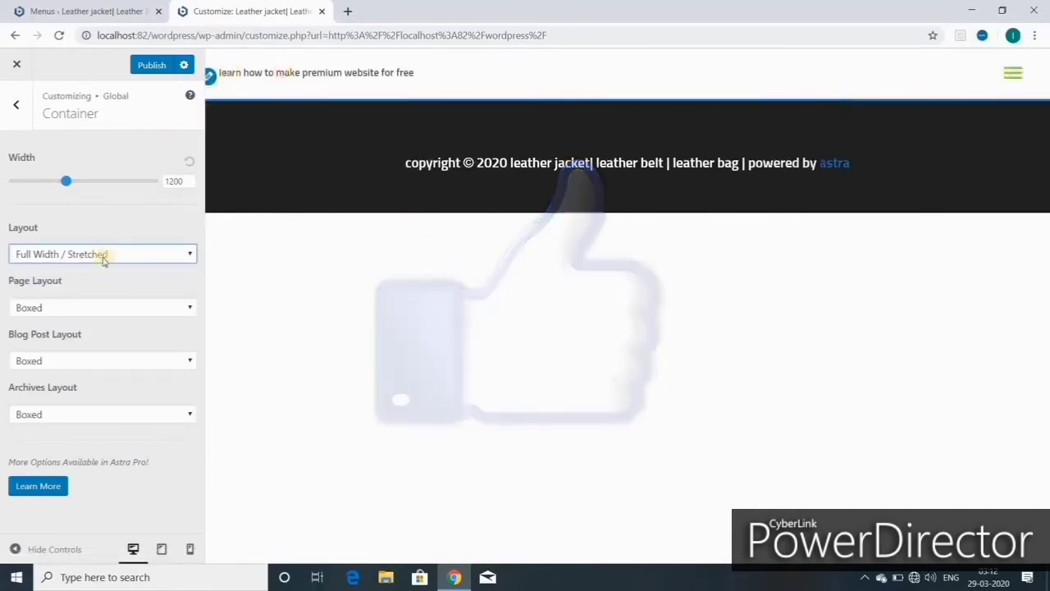
{"action": "left_click", "coordinate": [190, 256]}
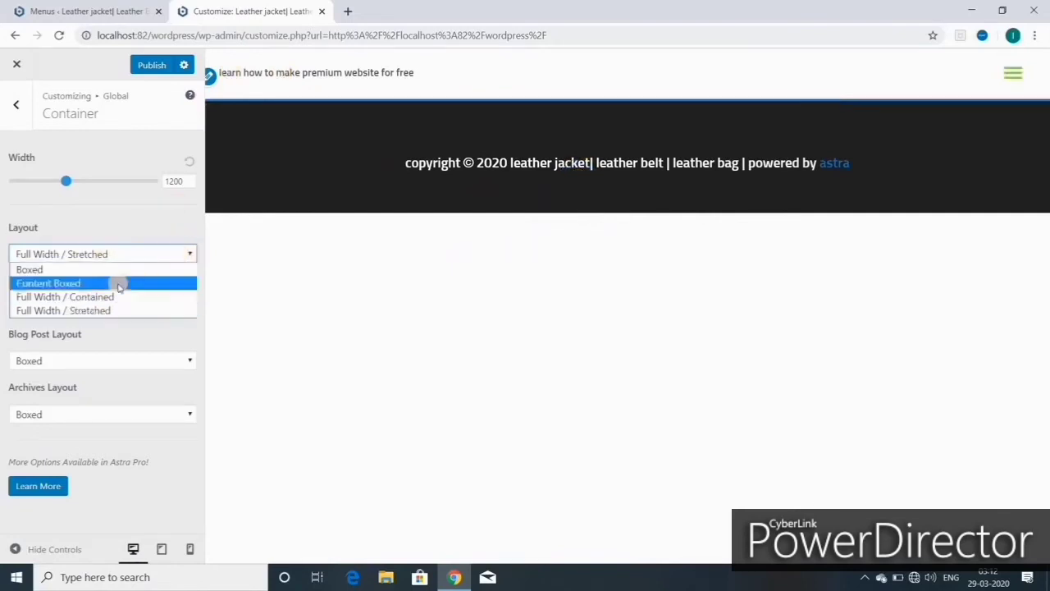
{"action": "left_click", "coordinate": [104, 258]}
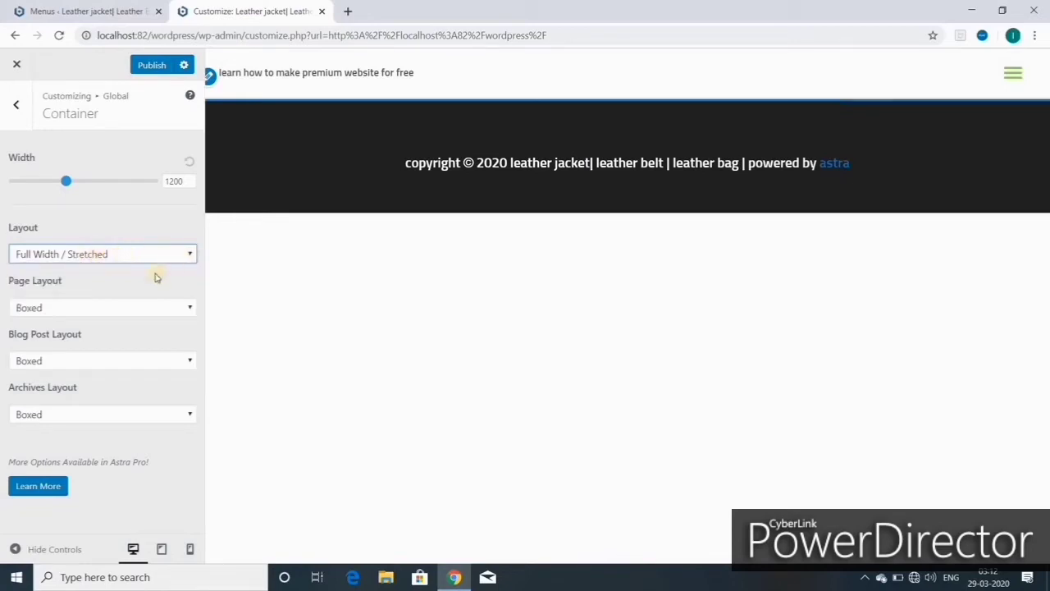
{"action": "left_click", "coordinate": [190, 255]}
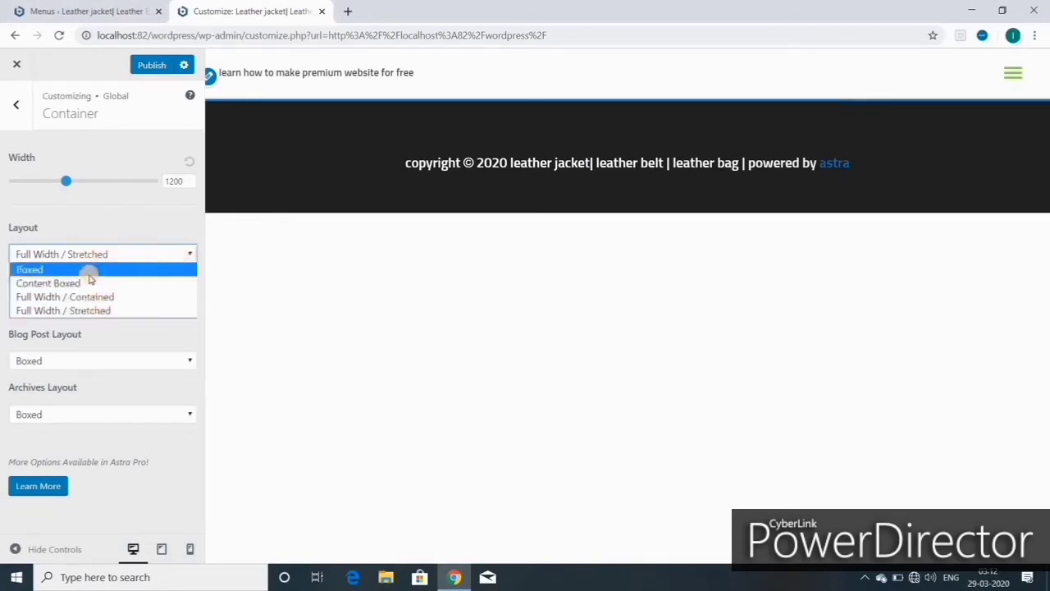
{"action": "left_click", "coordinate": [89, 272]}
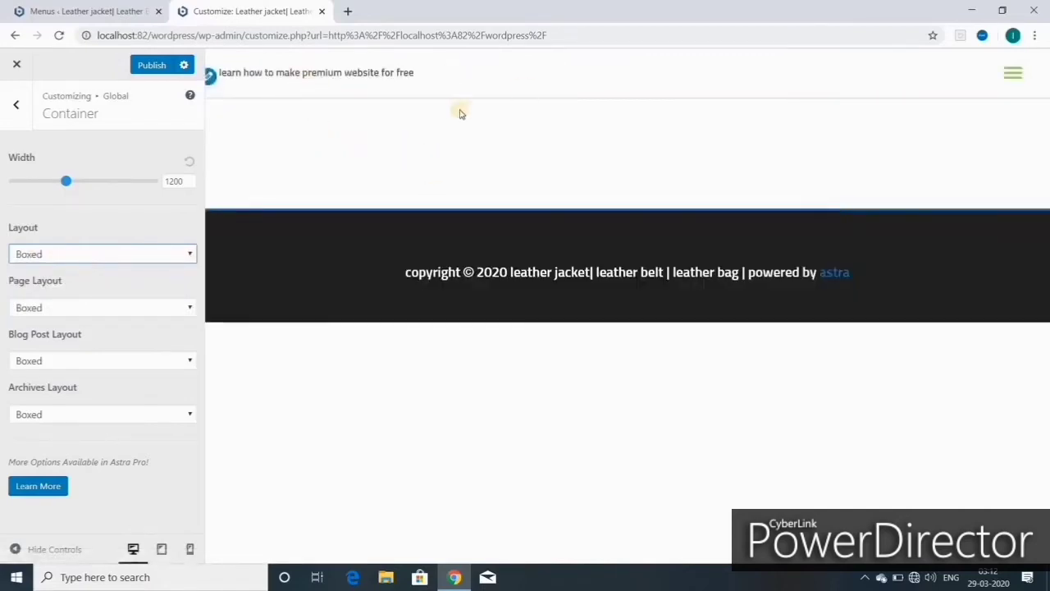
{"action": "left_click", "coordinate": [190, 257]}
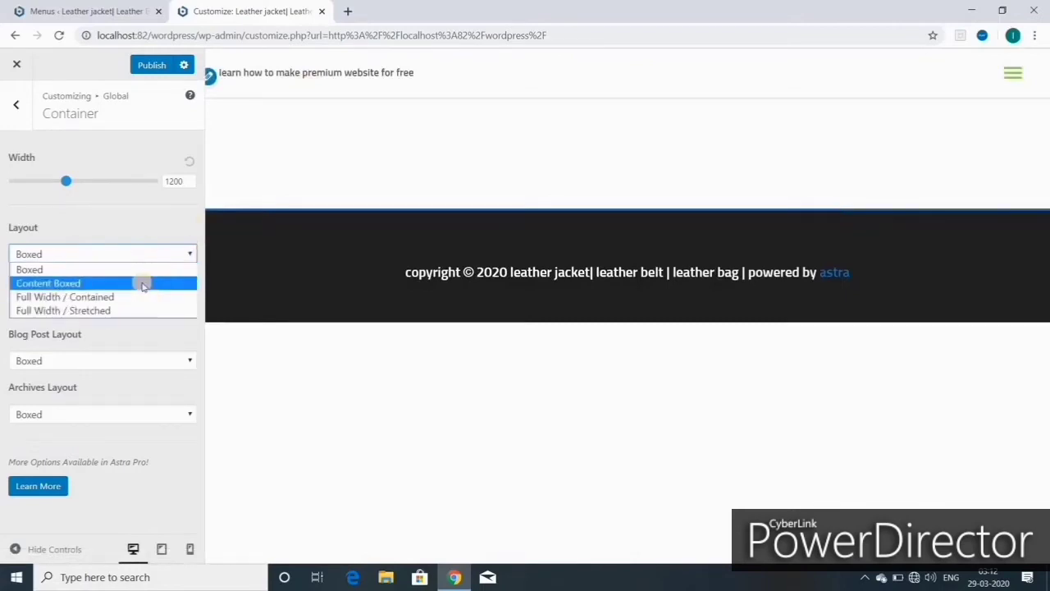
{"action": "left_click", "coordinate": [143, 285]}
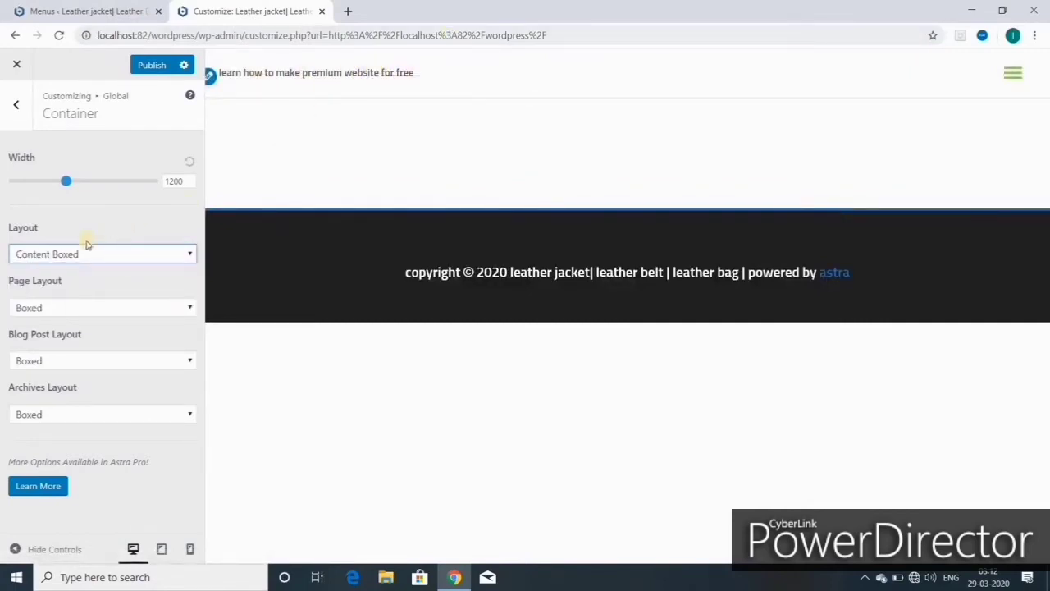
{"action": "left_click", "coordinate": [190, 255]}
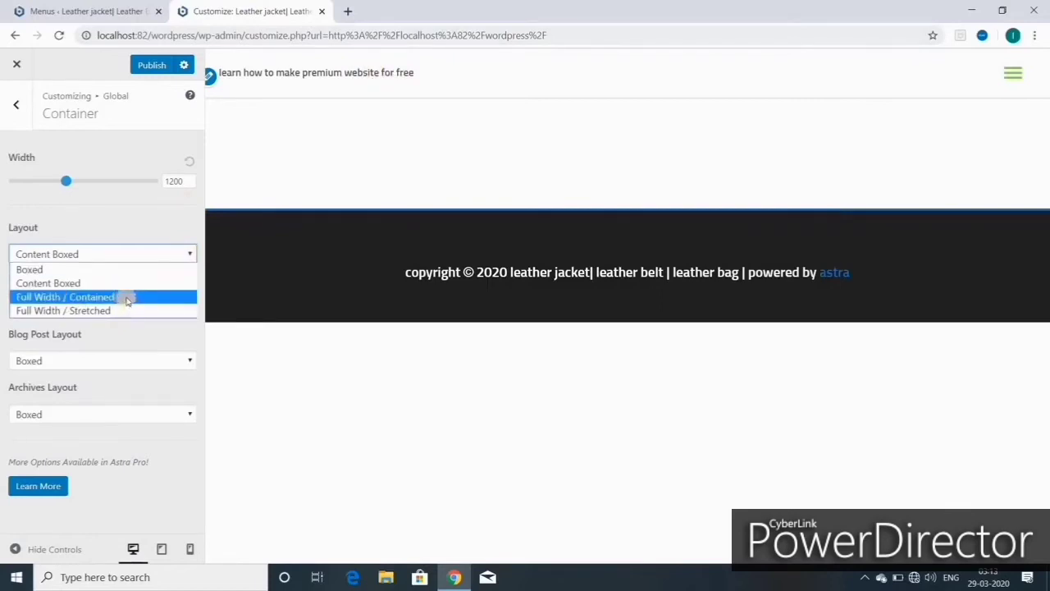
{"action": "left_click", "coordinate": [127, 298]}
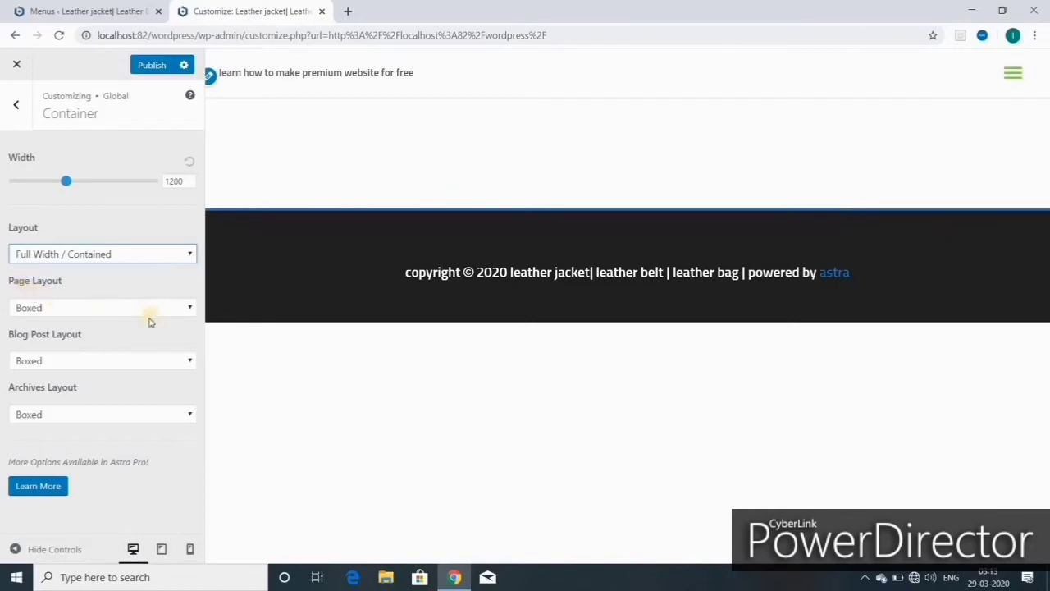
- Check the Page Layout and Blog Post Layout options, keeping both on Boxed, and publish the customizer changes
{"action": "left_click", "coordinate": [186, 307]}
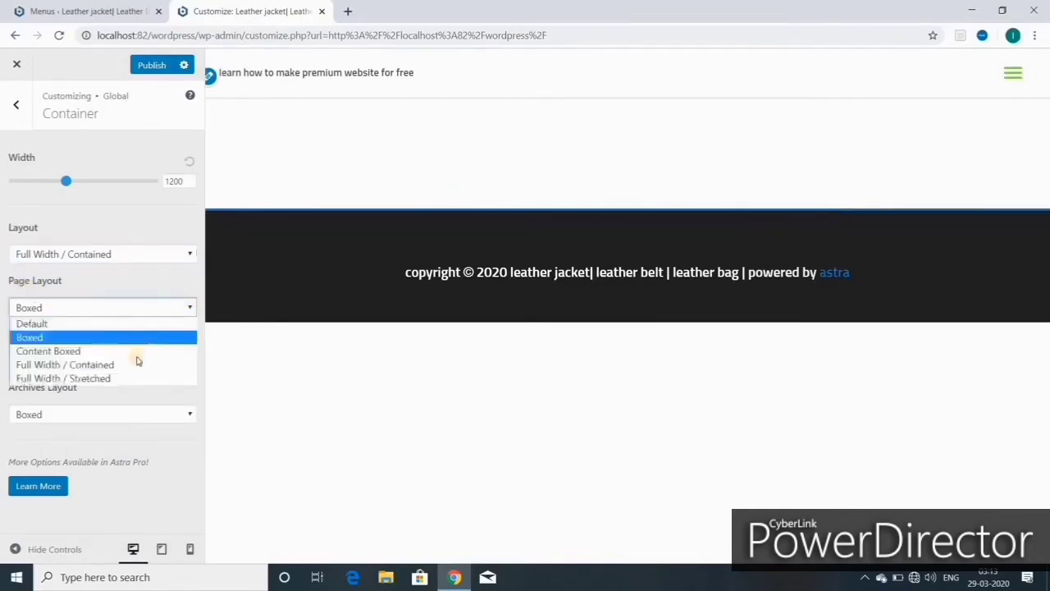
{"action": "left_click", "coordinate": [133, 310]}
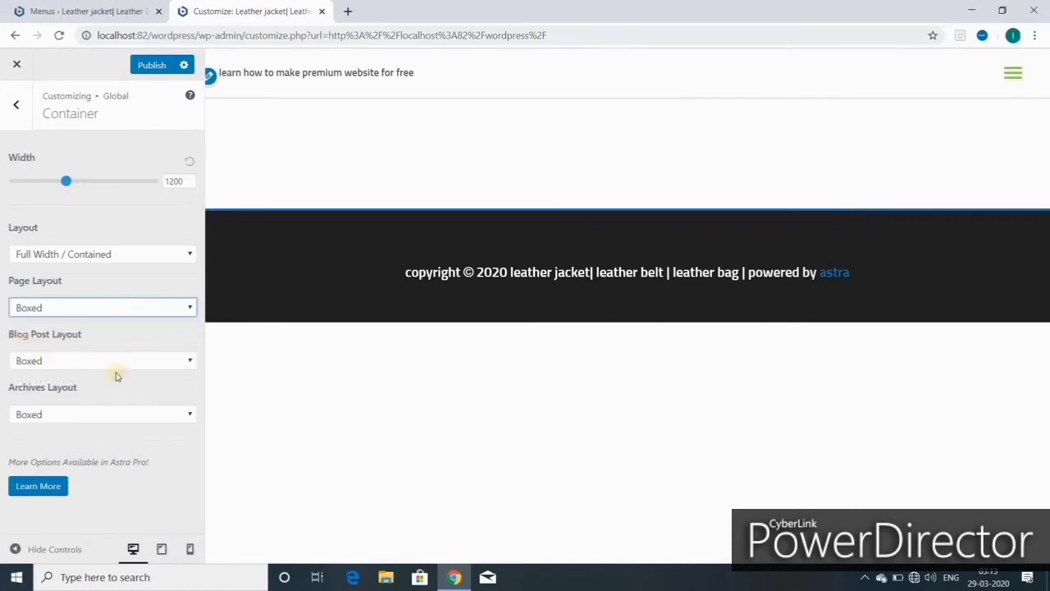
{"action": "left_click", "coordinate": [189, 364]}
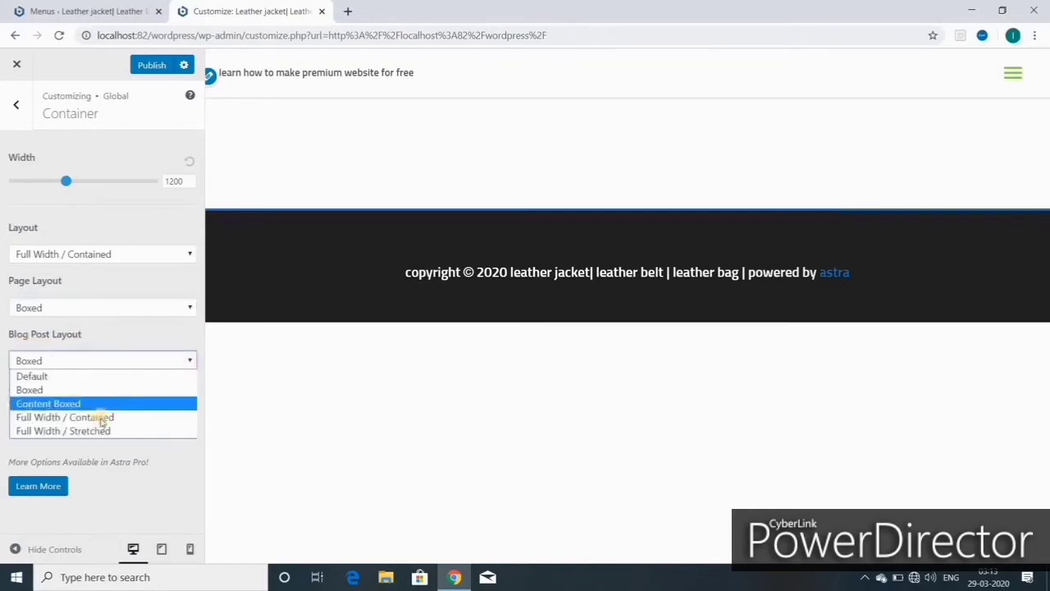
{"action": "left_click", "coordinate": [94, 362]}
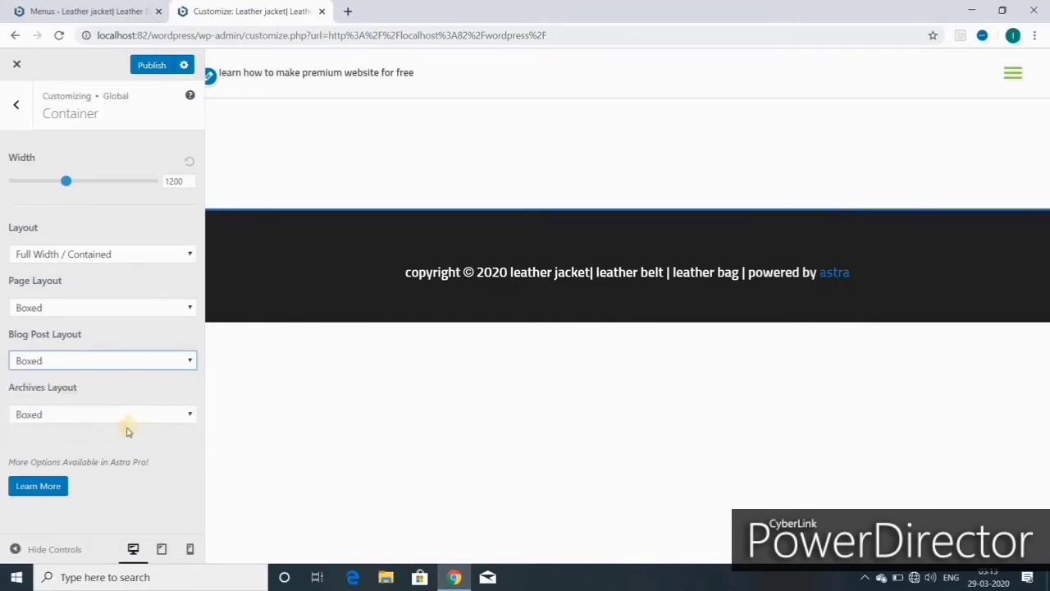
{"action": "left_click", "coordinate": [156, 69]}
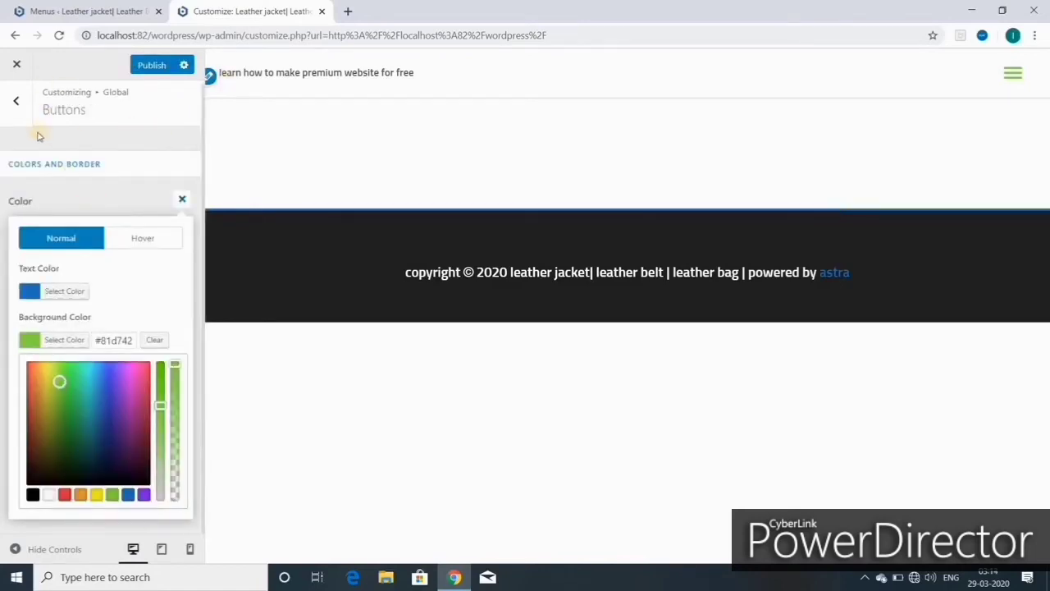
- Leave the Global Buttons settings and open the Site Identity settings of the Header section
{"action": "left_click", "coordinate": [17, 101]}
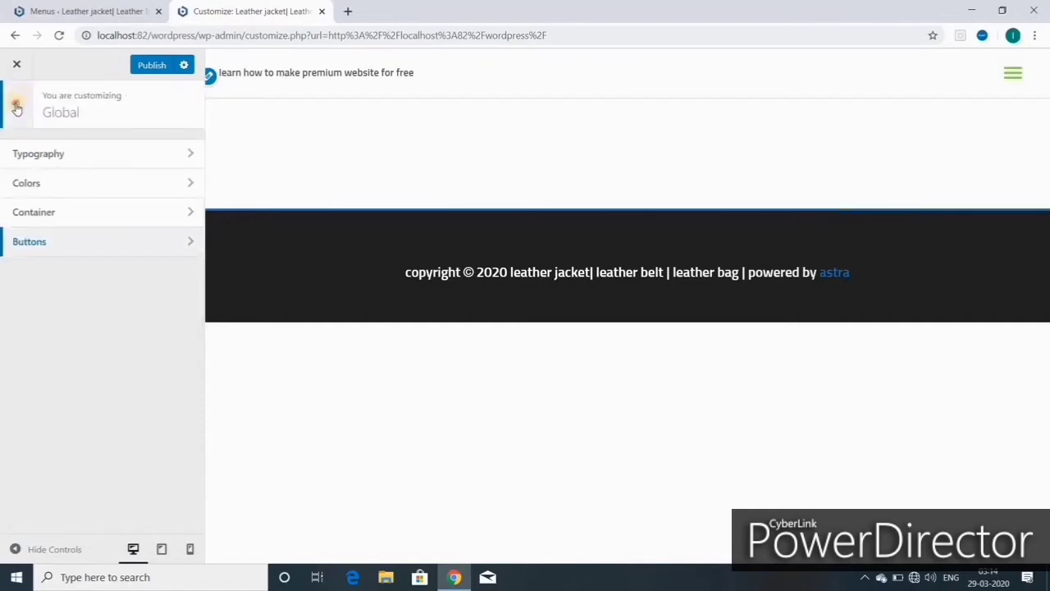
{"action": "left_click", "coordinate": [16, 107]}
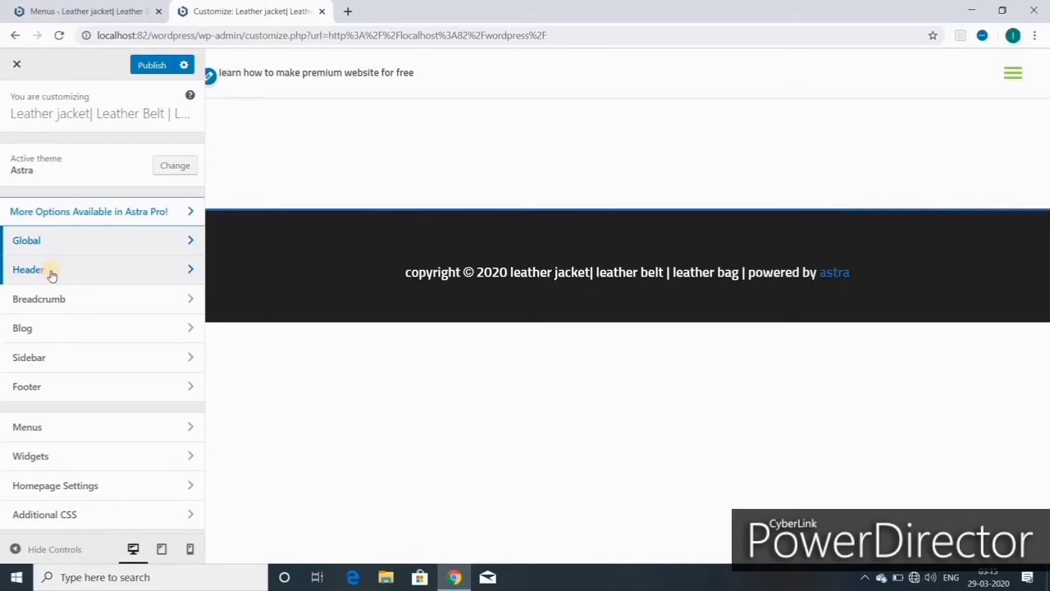
{"action": "left_click", "coordinate": [51, 271]}
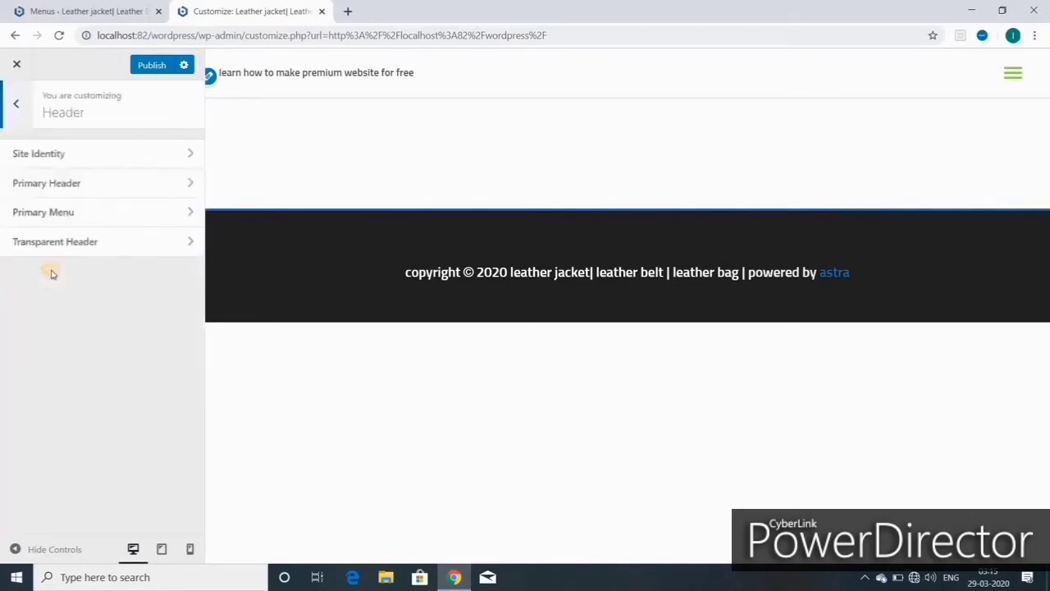
{"action": "left_click", "coordinate": [59, 156]}
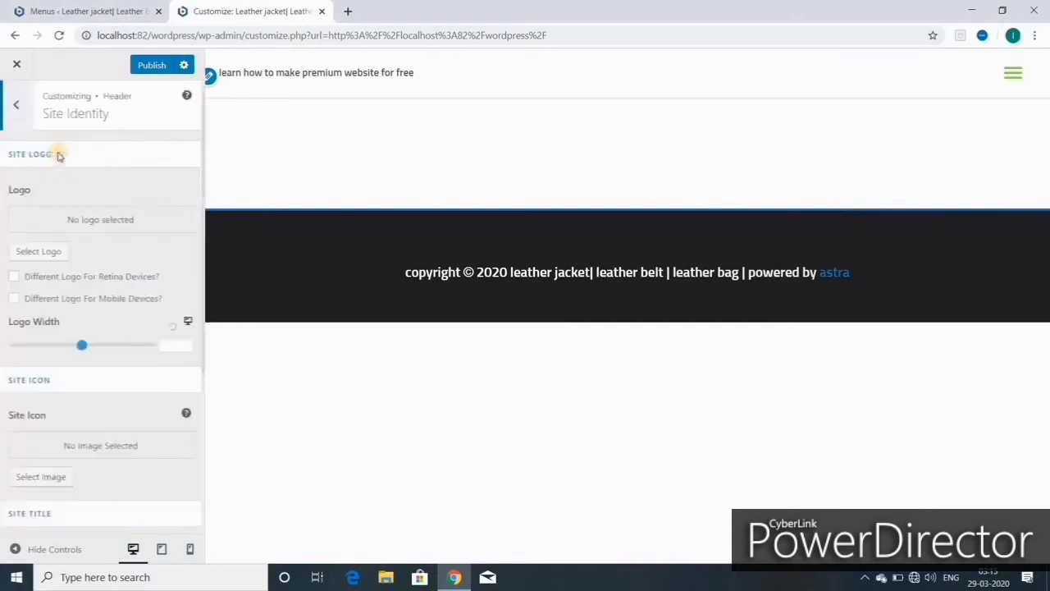
- Set the LUIS-BOND picture from the media library as the site logo, cropped to include the whole LUIS-BOND wordmark
{"action": "left_click", "coordinate": [43, 251]}
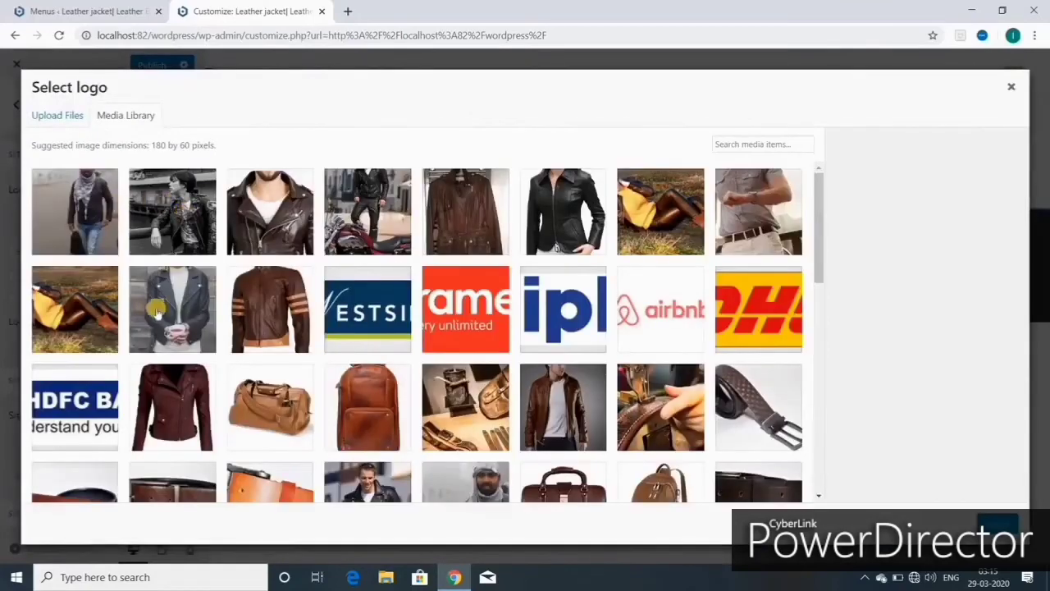
{"action": "scroll", "coordinate": [490, 349], "scroll_direction": "down", "scroll_amount": 4}
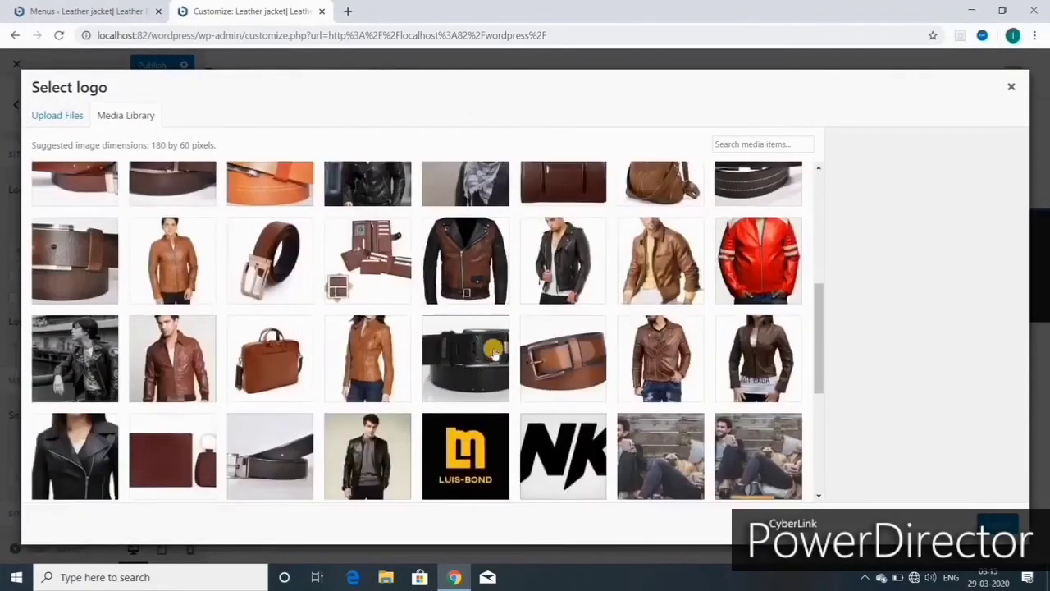
{"action": "scroll", "coordinate": [493, 349], "scroll_direction": "down", "scroll_amount": 3}
{"action": "left_click", "coordinate": [464, 260]}
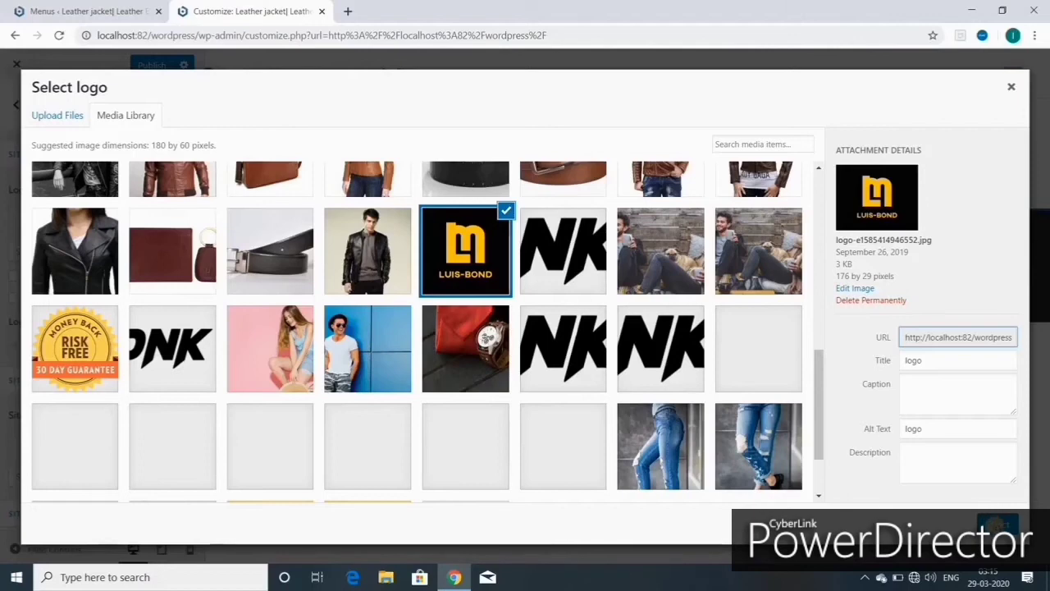
{"action": "left_click", "coordinate": [997, 523]}
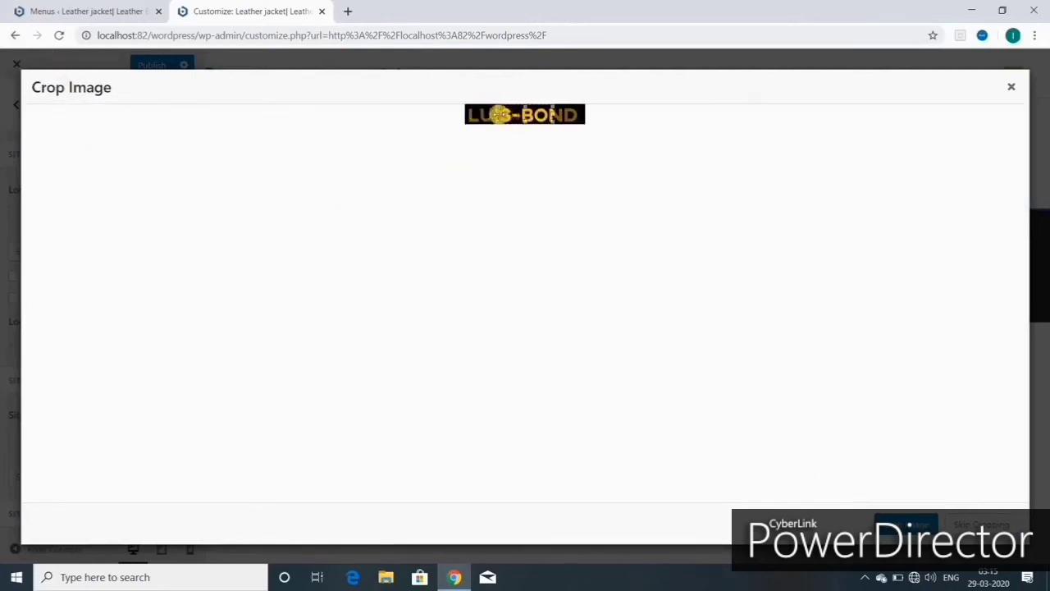
{"action": "left_click_drag", "start_coordinate": [499, 114], "coordinate": [462, 118]}
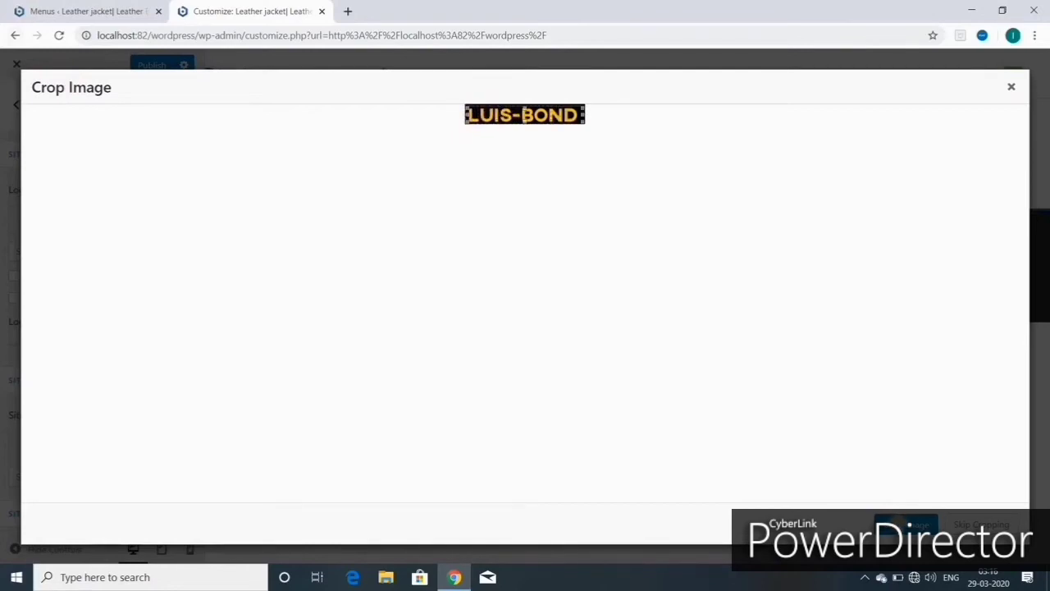
{"action": "left_click", "coordinate": [906, 523]}
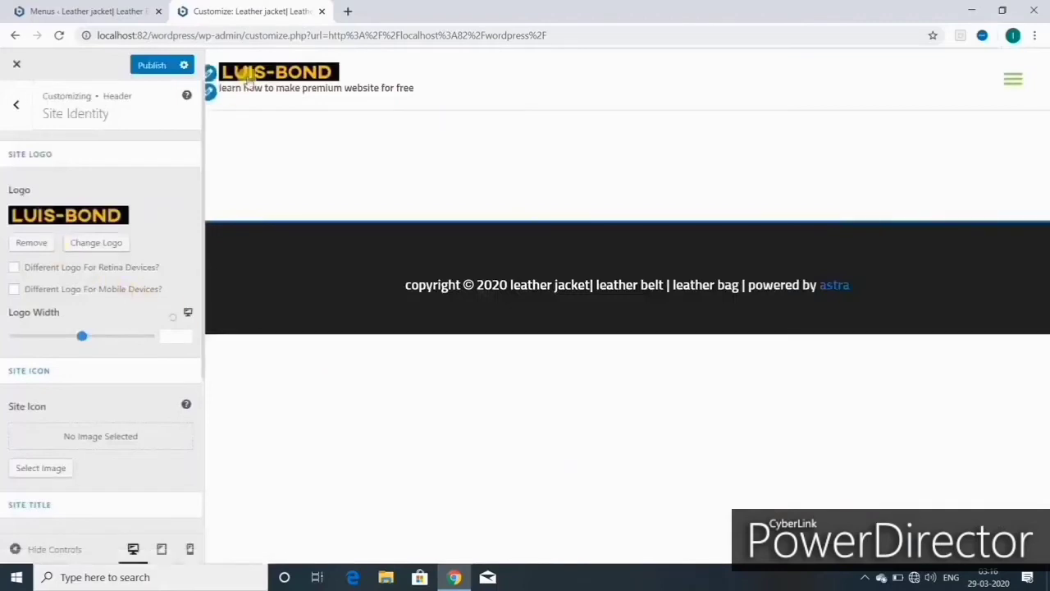
- Try the options for a different logo on retina devices and on mobile devices, switching each off again
{"action": "left_click", "coordinate": [14, 268]}
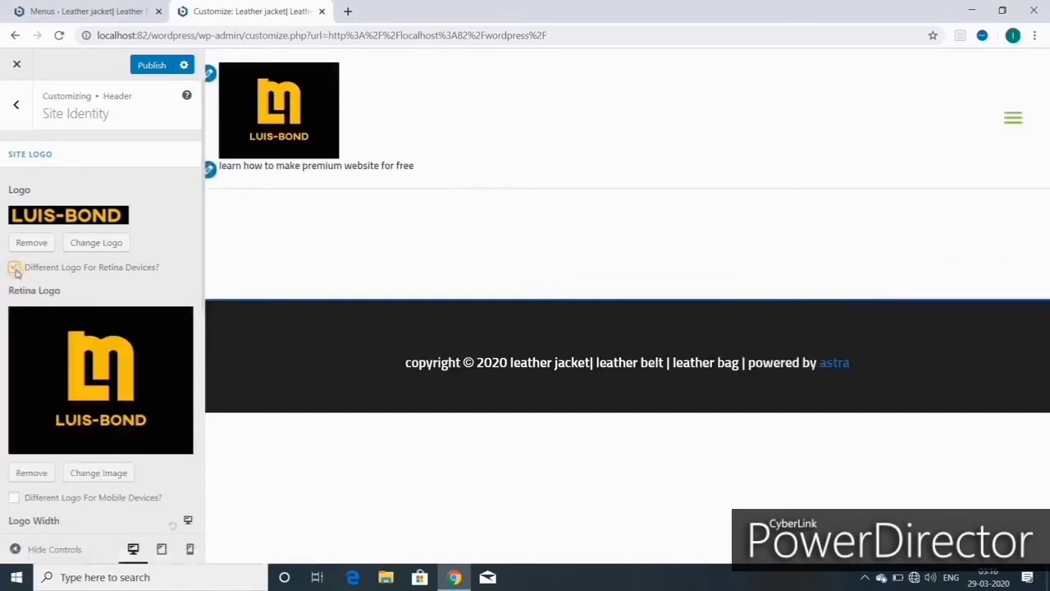
{"action": "left_click", "coordinate": [14, 269]}
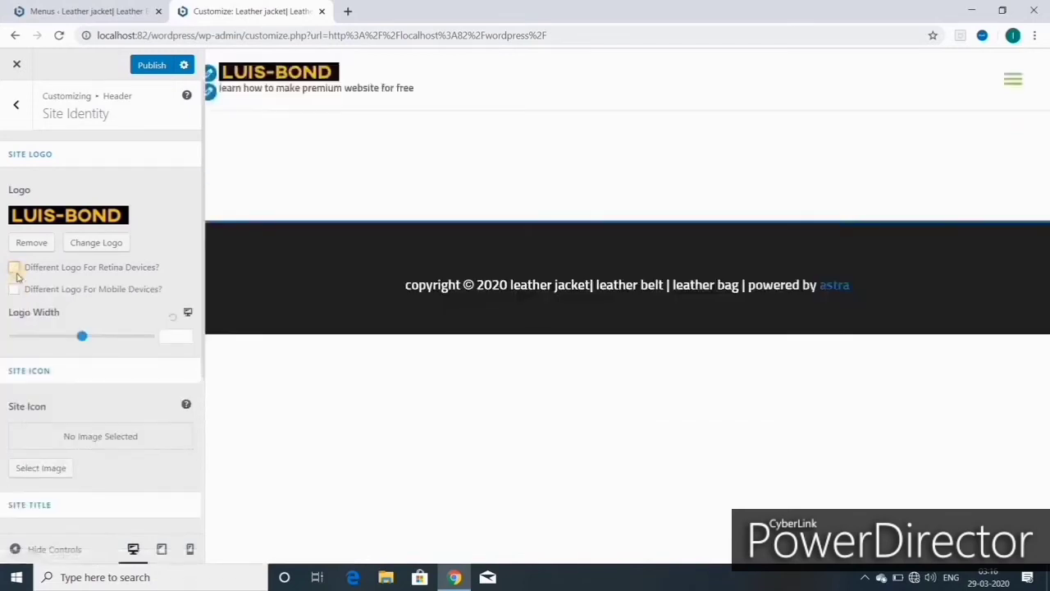
{"action": "left_click", "coordinate": [15, 291]}
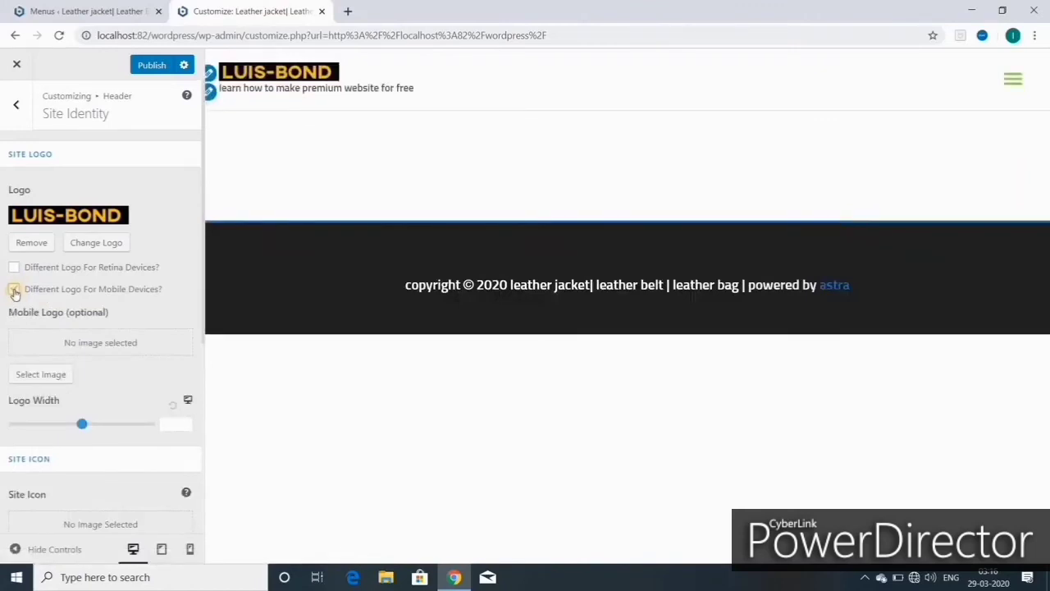
{"action": "left_click", "coordinate": [15, 291]}
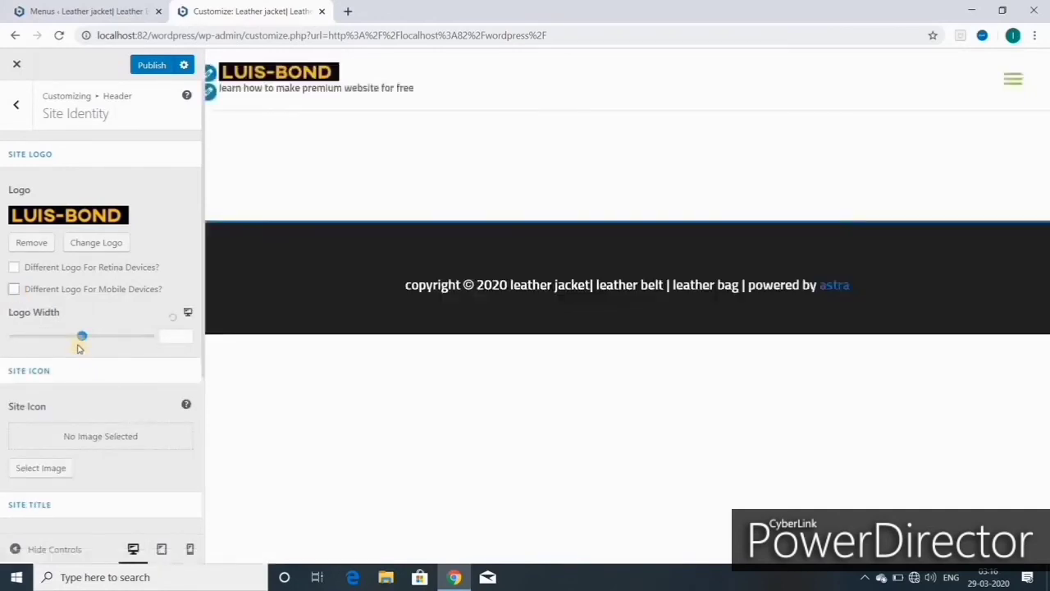
- Try logo widths of 11 and 187 and reset the width to its default
{"action": "left_click_drag", "start_coordinate": [82, 340], "coordinate": [17, 336]}
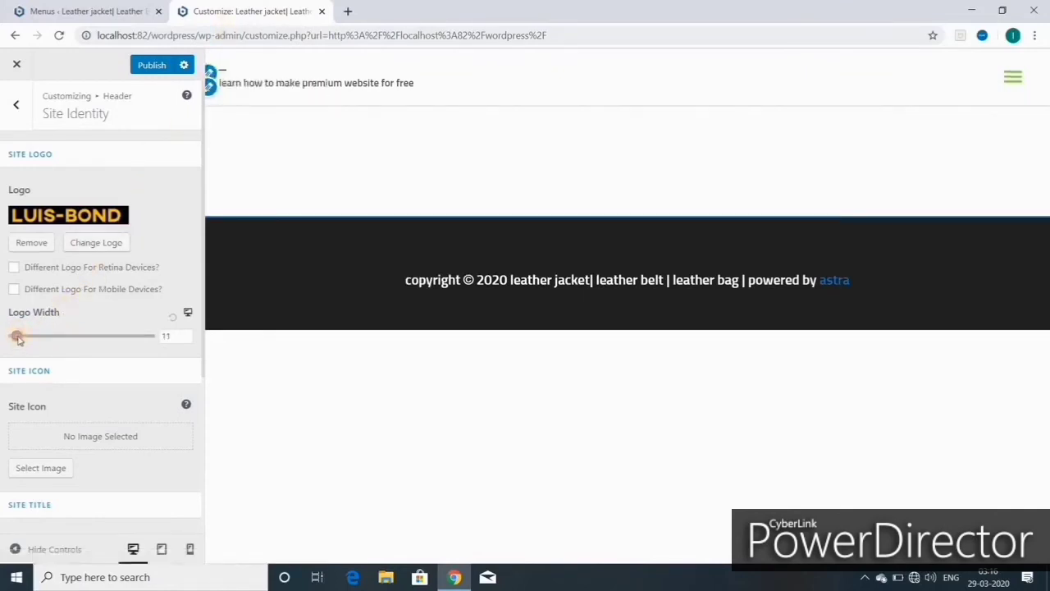
{"action": "left_click_drag", "start_coordinate": [17, 337], "coordinate": [58, 336]}
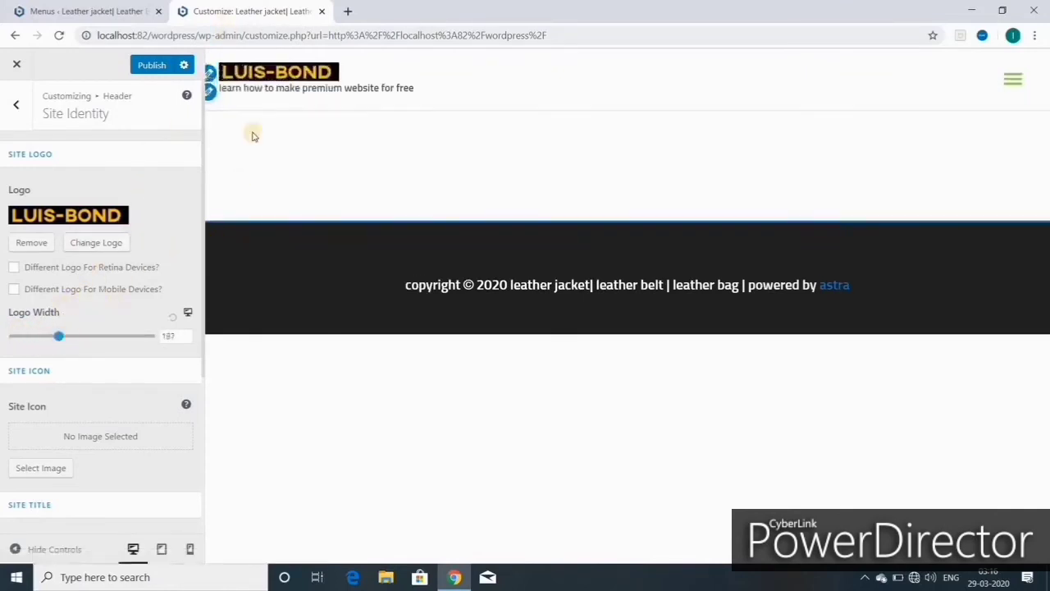
{"action": "left_click", "coordinate": [173, 318]}
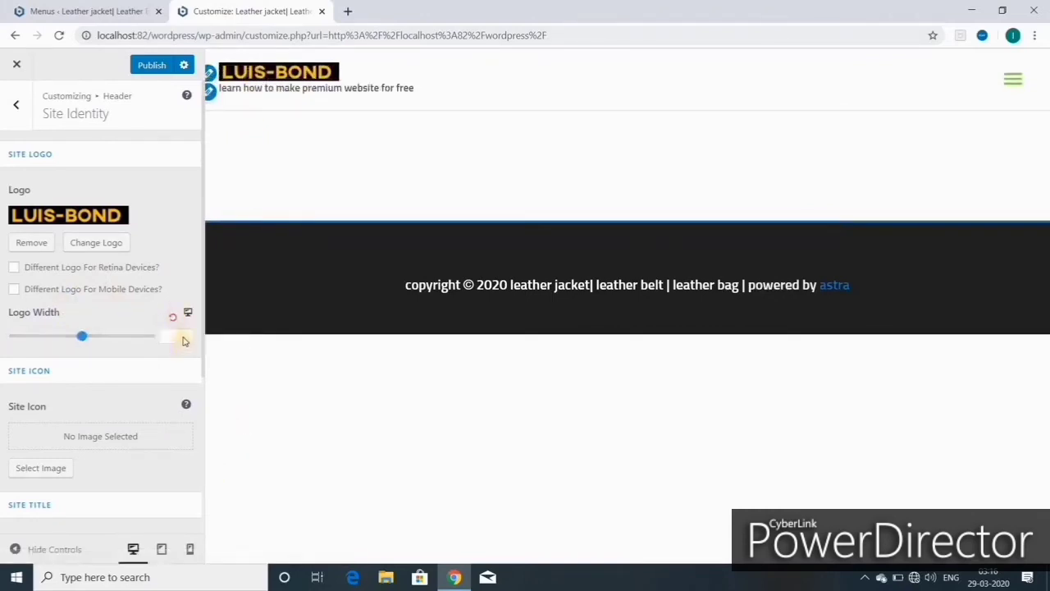
- Try a logo width of 161, reset it and set the width to 151
{"action": "left_click", "coordinate": [186, 335]}
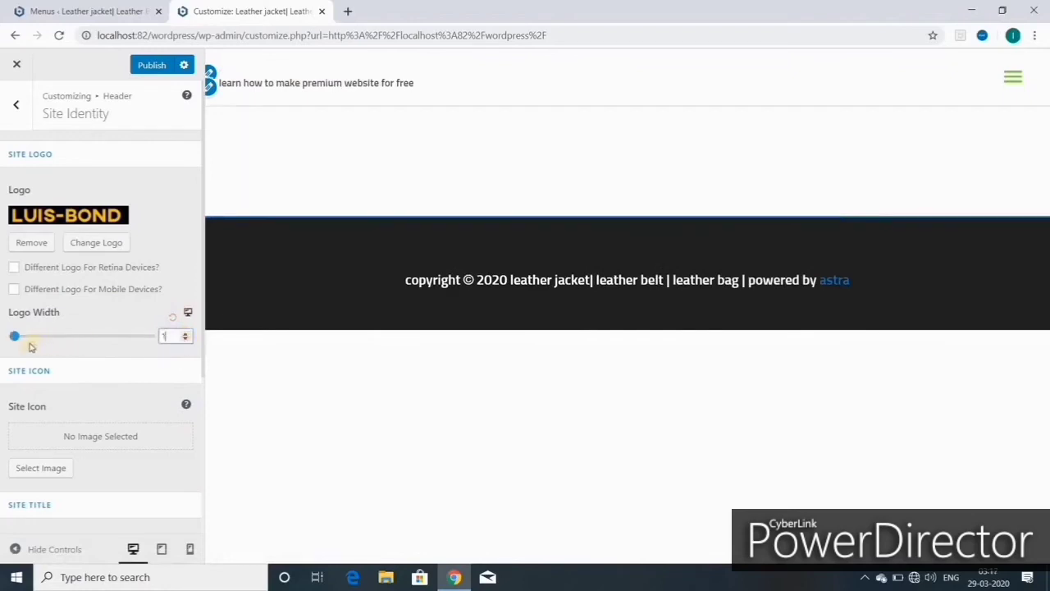
{"action": "left_click_drag", "start_coordinate": [18, 336], "coordinate": [51, 335]}
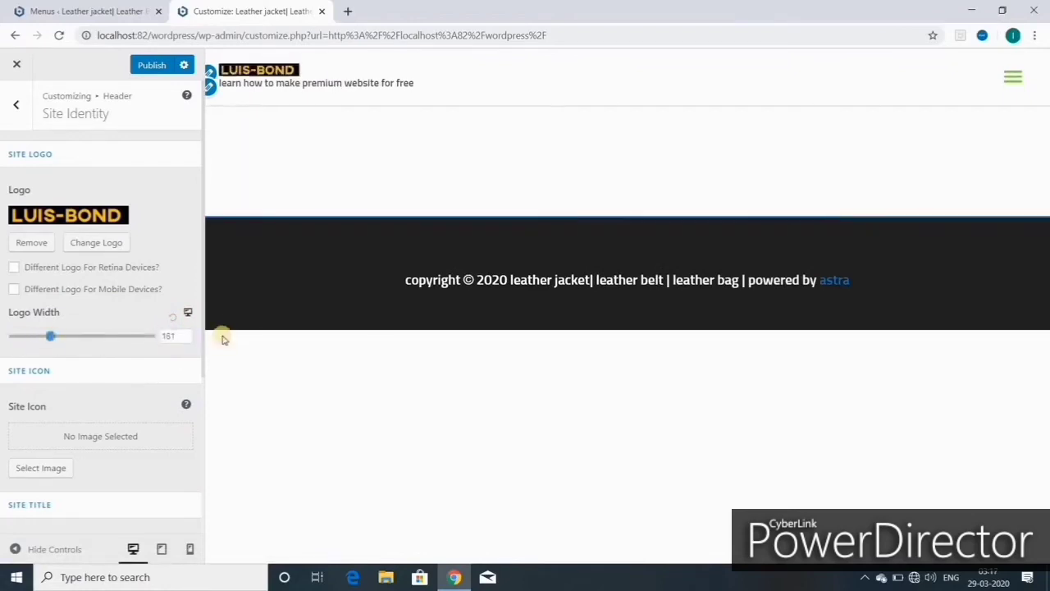
{"action": "left_click", "coordinate": [174, 318]}
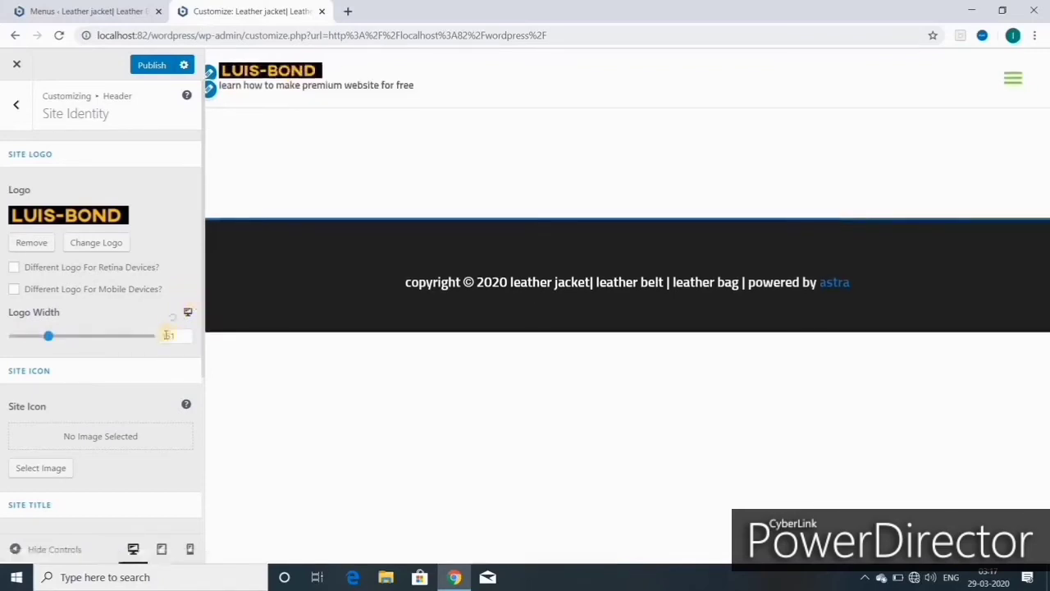
- Set men-fashion-free-img.jpg from the media library as the site icon, copying its title and cropping to the full picture
{"action": "scroll", "coordinate": [127, 341], "scroll_direction": "down", "scroll_amount": 2}
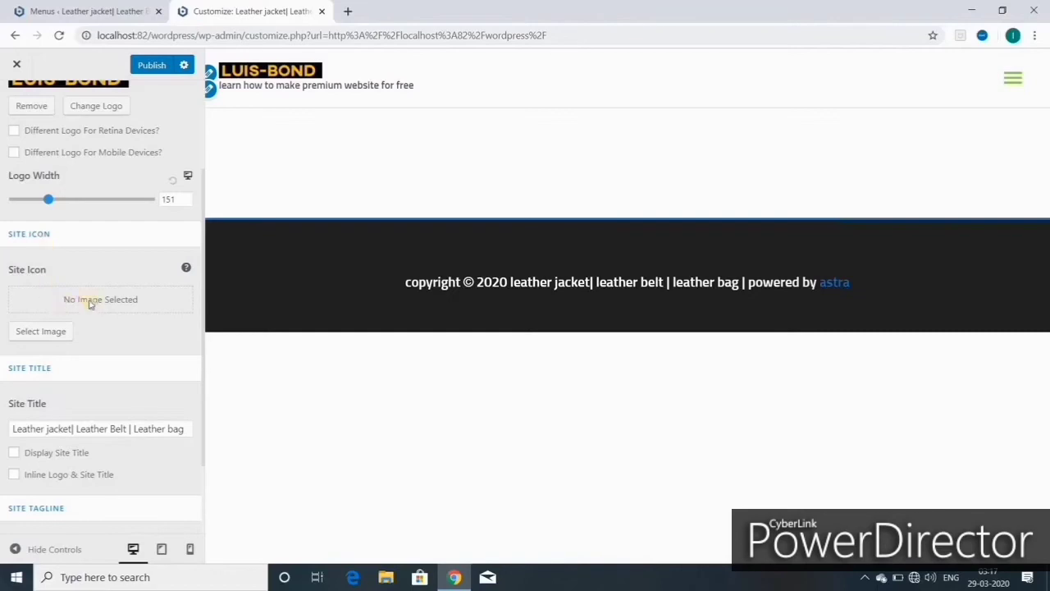
{"action": "left_click", "coordinate": [46, 334]}
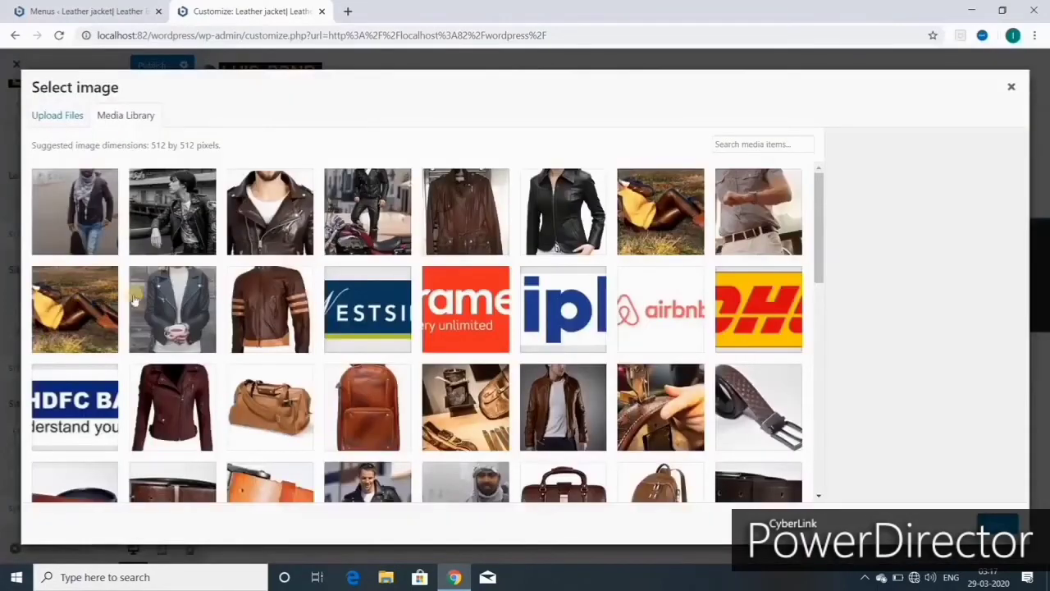
{"action": "scroll", "coordinate": [277, 314], "scroll_direction": "down", "scroll_amount": 2}
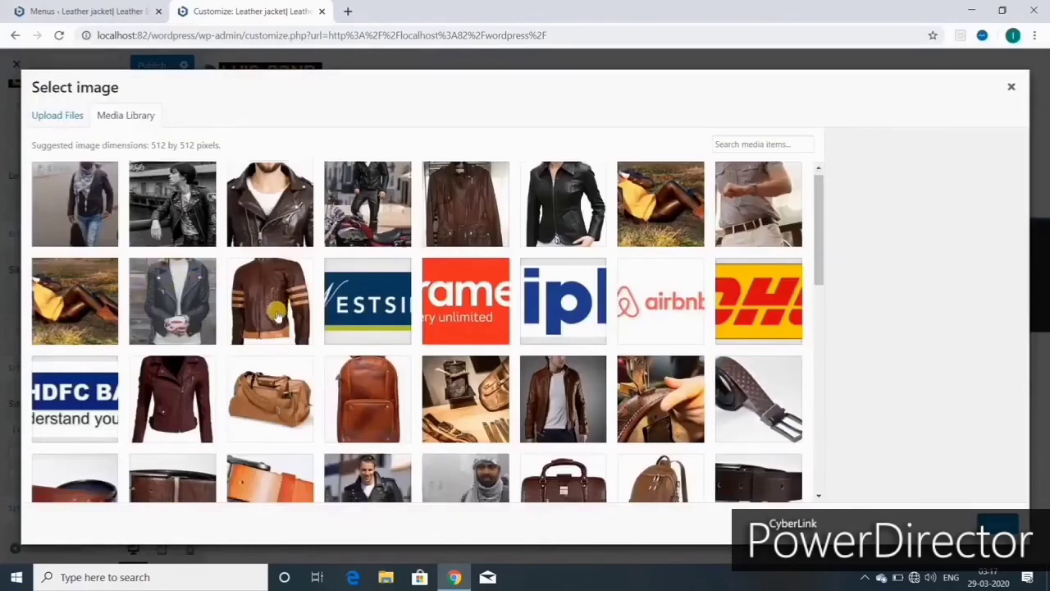
{"action": "scroll", "coordinate": [277, 315], "scroll_direction": "down", "scroll_amount": 6}
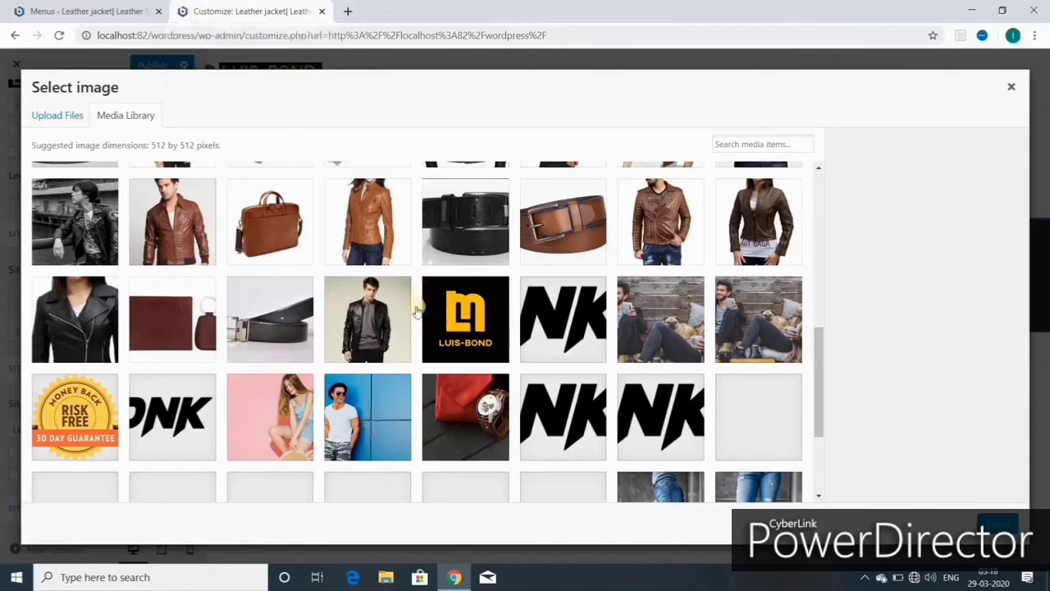
{"action": "left_click", "coordinate": [357, 418]}
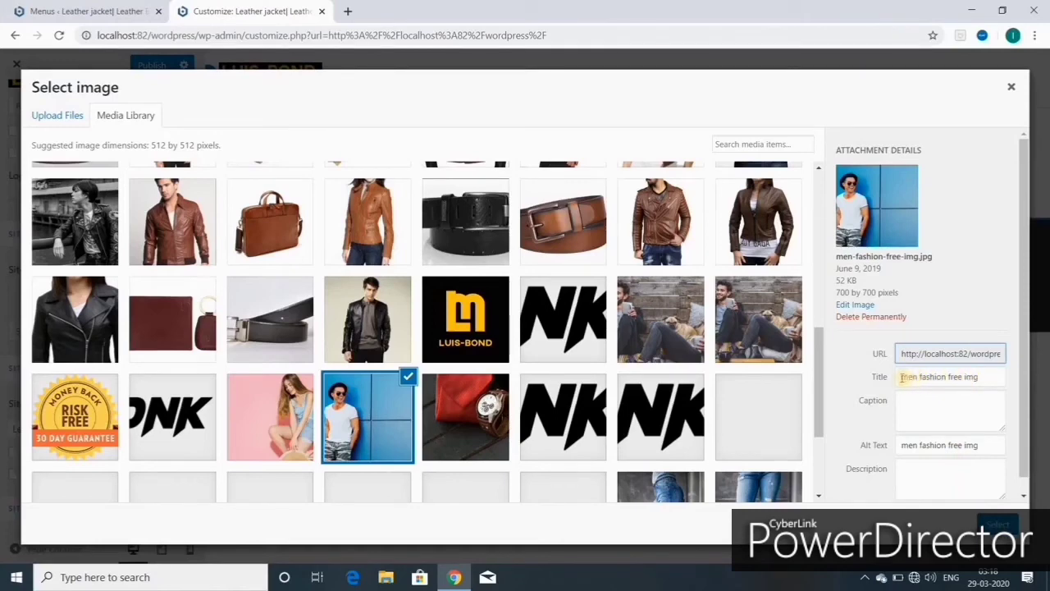
{"action": "left_click_drag", "start_coordinate": [900, 378], "coordinate": [987, 377]}
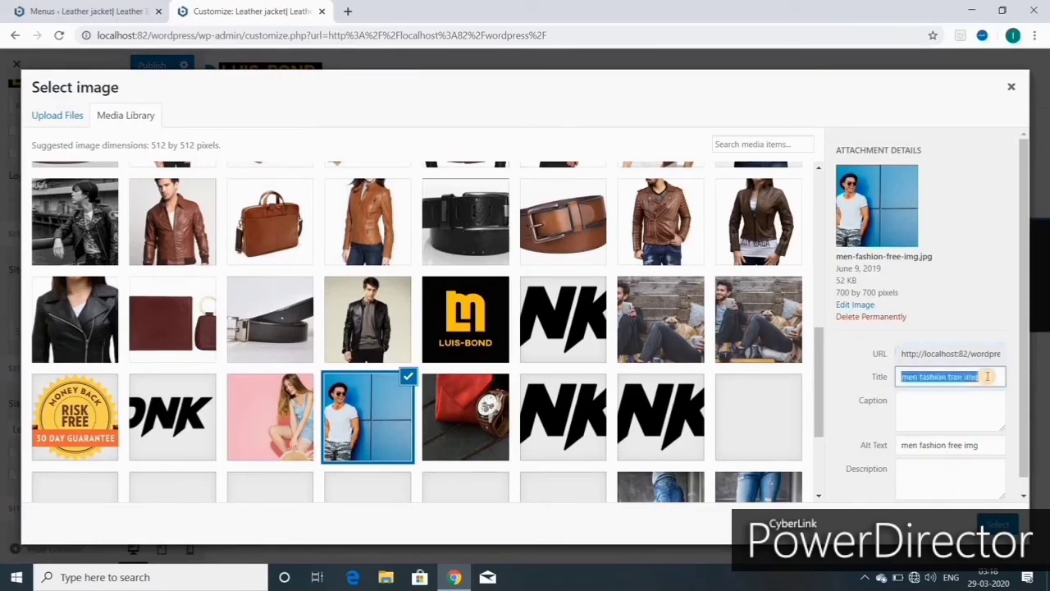
{"action": "right_click", "coordinate": [934, 374]}
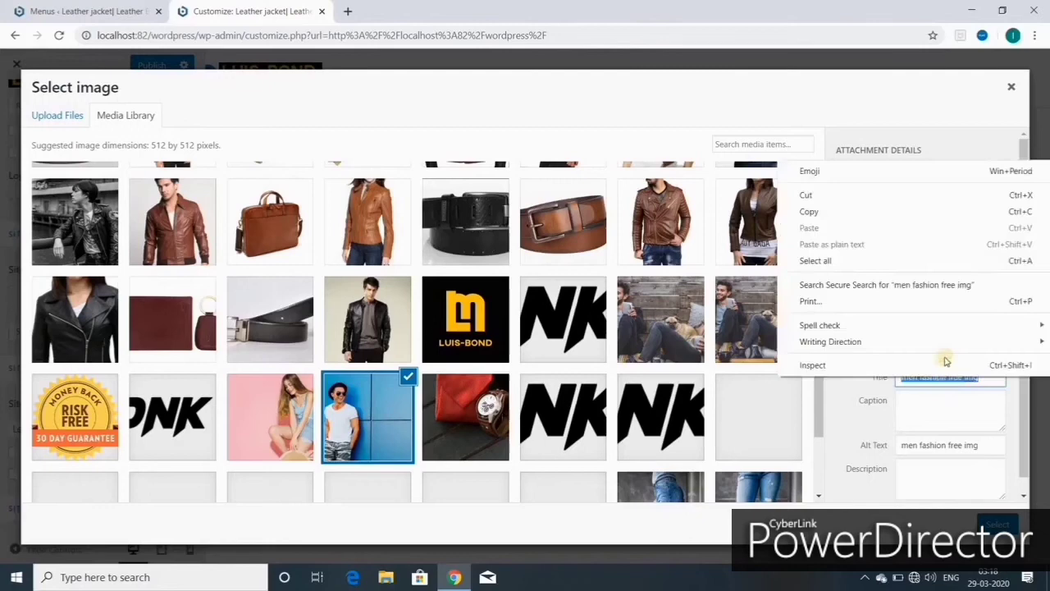
{"action": "left_click", "coordinate": [823, 213]}
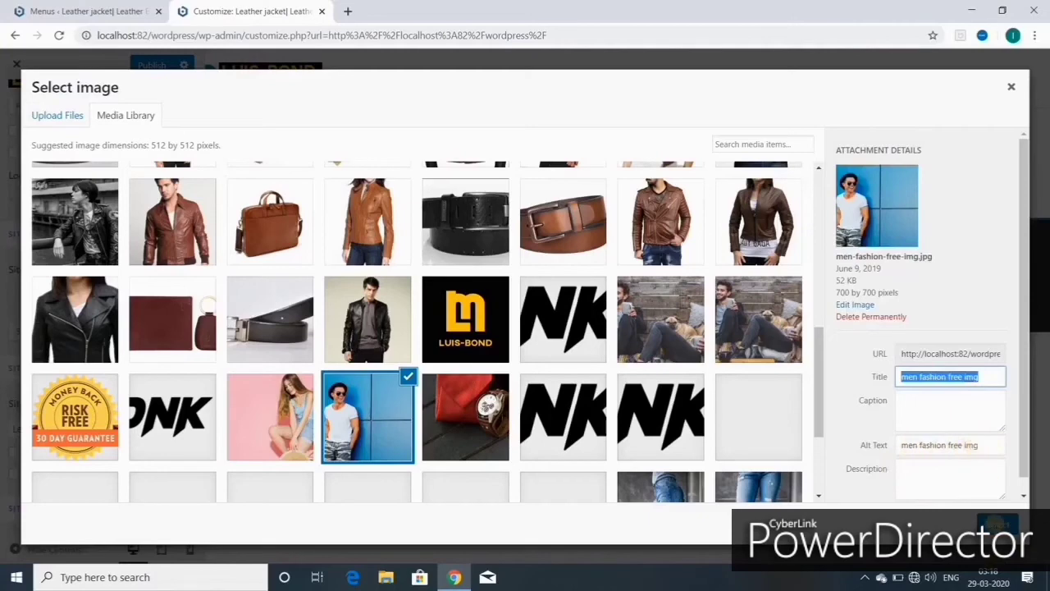
{"action": "left_click", "coordinate": [997, 523]}
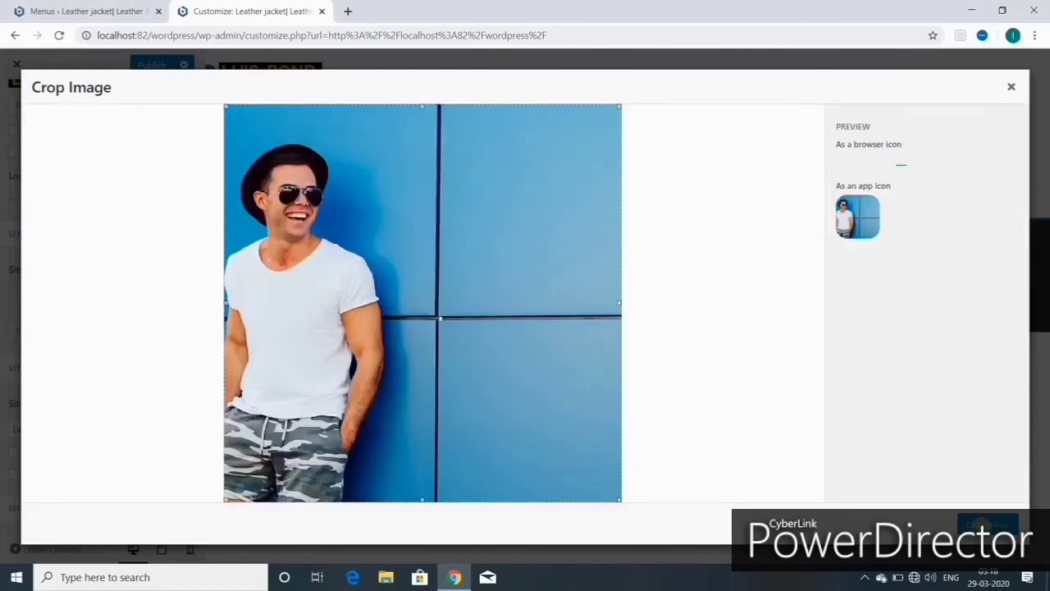
{"action": "left_click", "coordinate": [988, 524]}
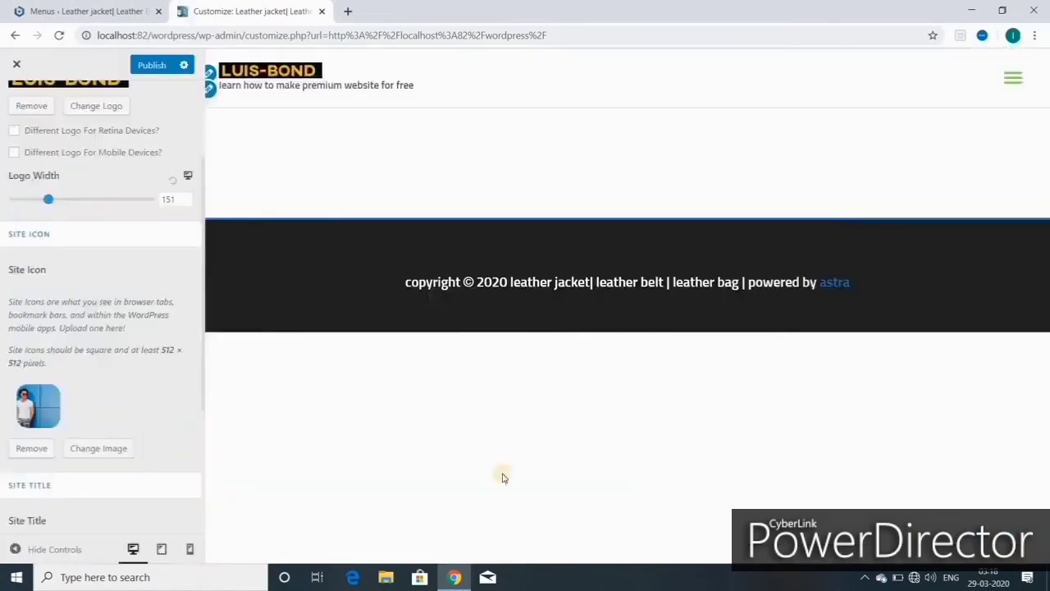
- Look at the image selection for changing the site icon, close it and turn on Display Site Title
{"action": "scroll", "coordinate": [94, 469], "scroll_direction": "down", "scroll_amount": 2}
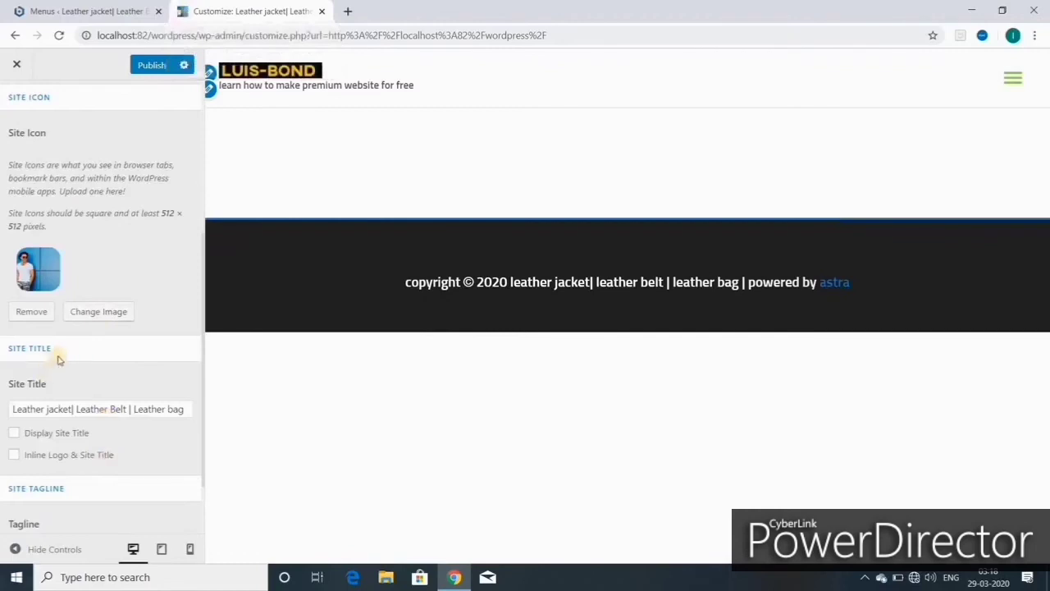
{"action": "scroll", "coordinate": [59, 361], "scroll_direction": "down", "scroll_amount": 1}
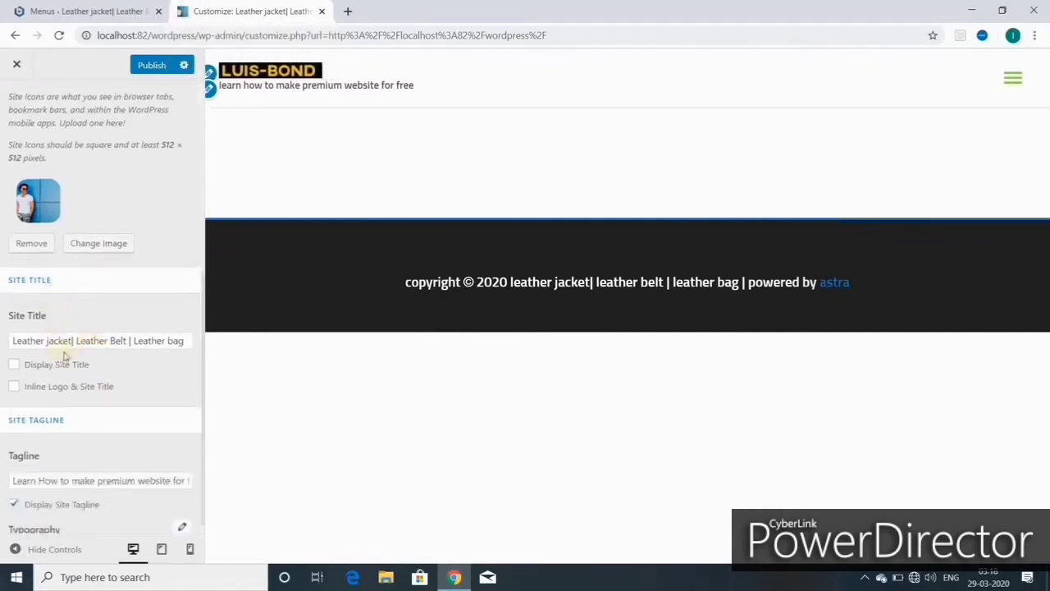
{"action": "left_click", "coordinate": [89, 250]}
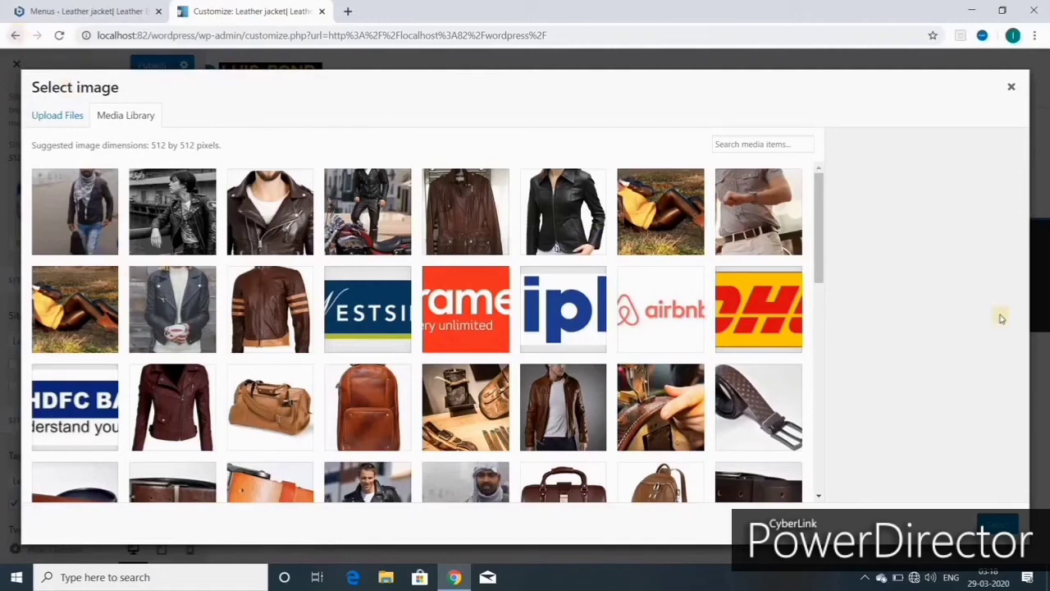
{"action": "left_click", "coordinate": [1015, 89]}
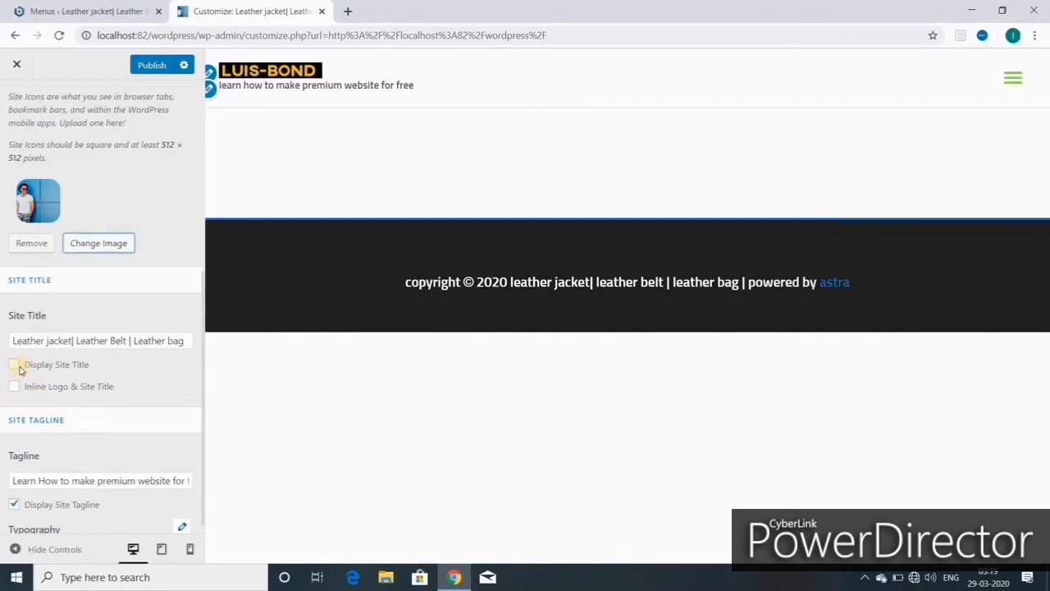
{"action": "left_click", "coordinate": [14, 365]}
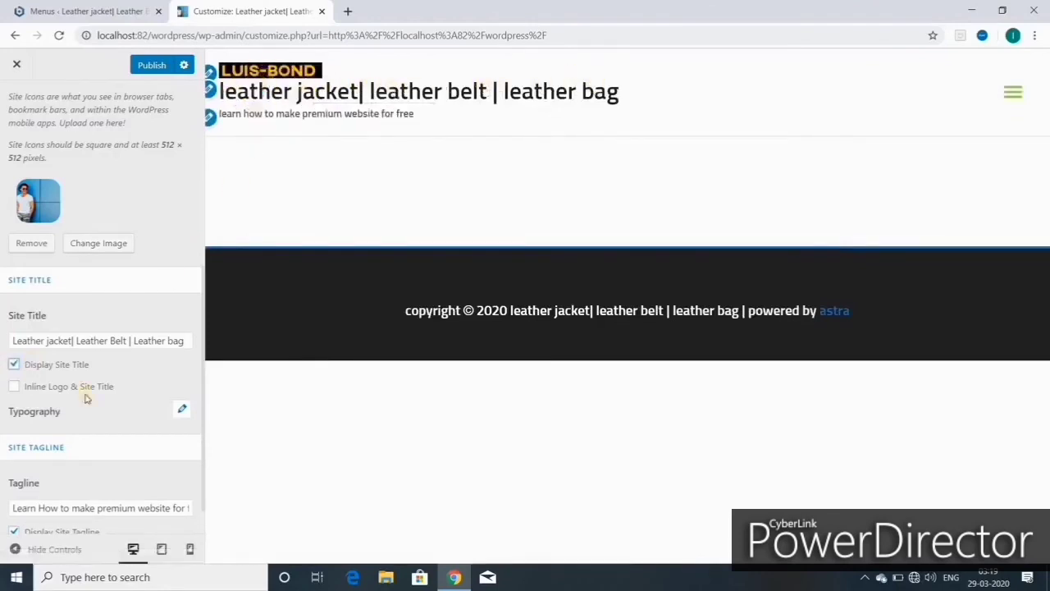
- Turn off Display Site Title and try the Inline Logo & Site Title option on and off
{"action": "left_click", "coordinate": [14, 366]}
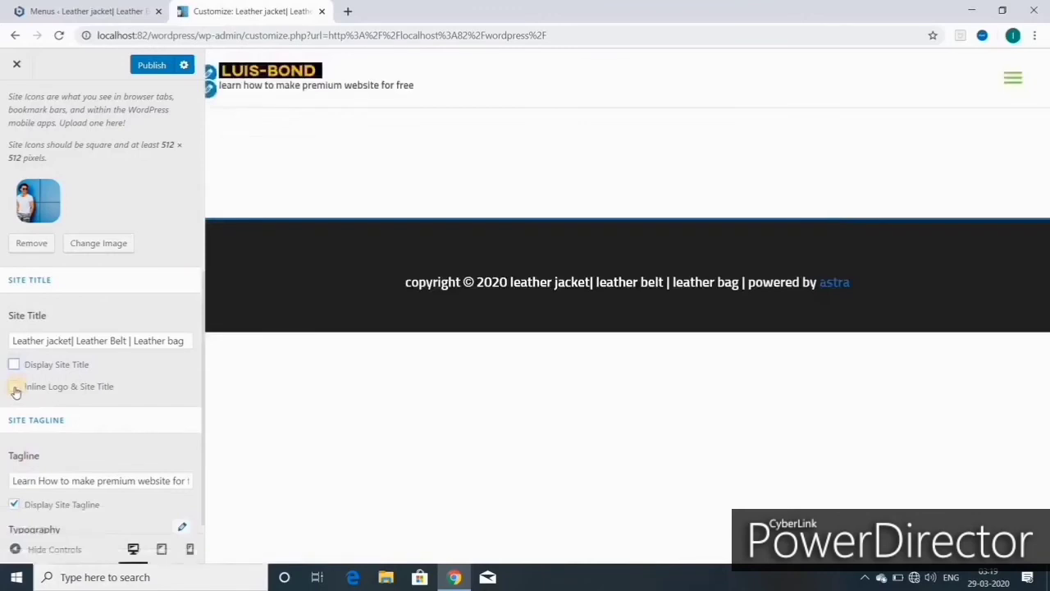
{"action": "left_click", "coordinate": [14, 387]}
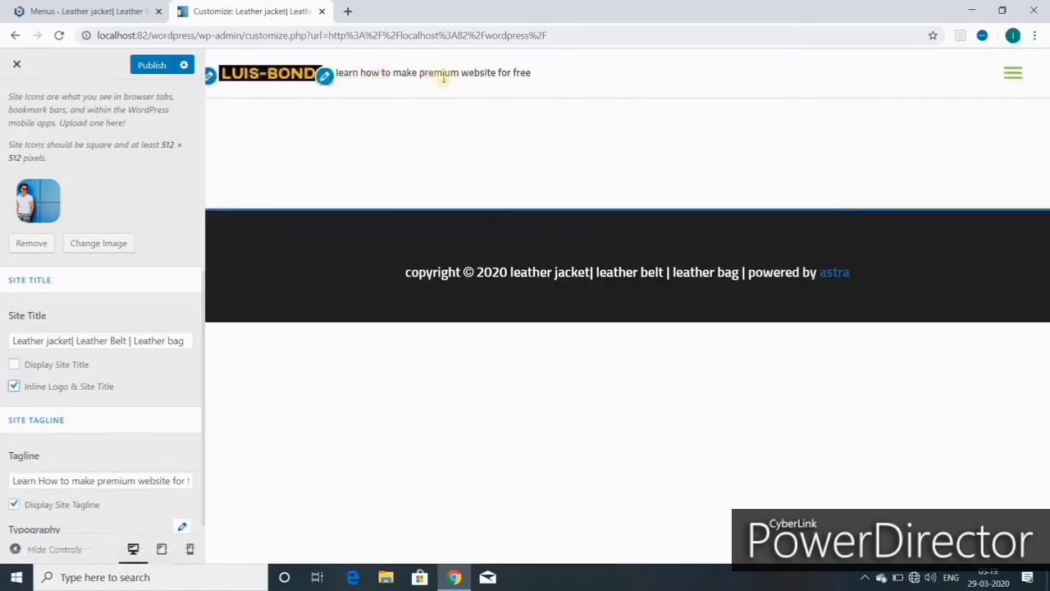
{"action": "left_click", "coordinate": [14, 388]}
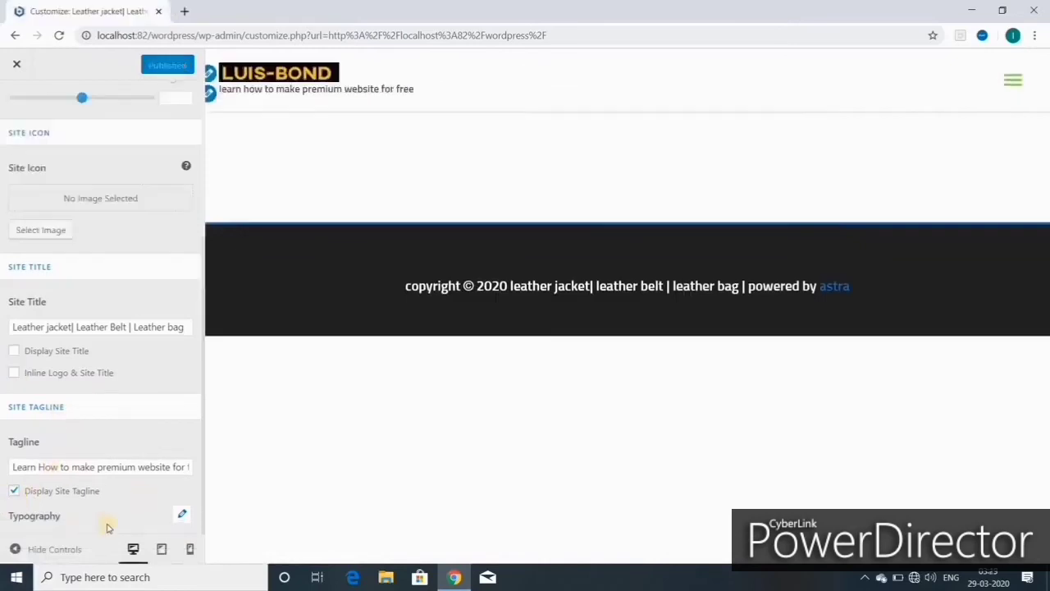
- Try the header without the tagline and with the site title, restoring both display options
{"action": "left_click", "coordinate": [15, 492]}
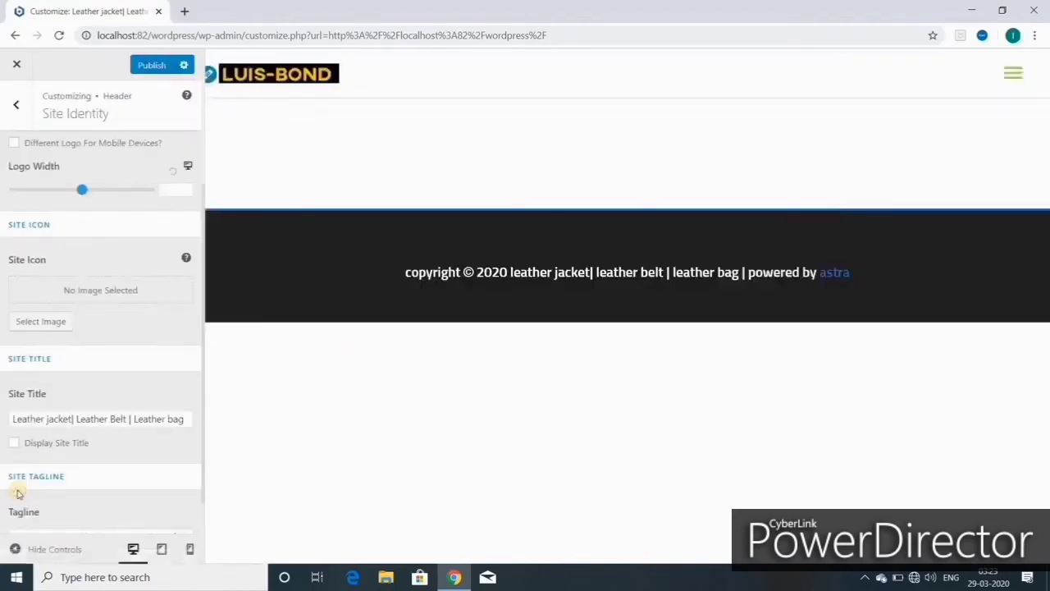
{"action": "left_click", "coordinate": [15, 443]}
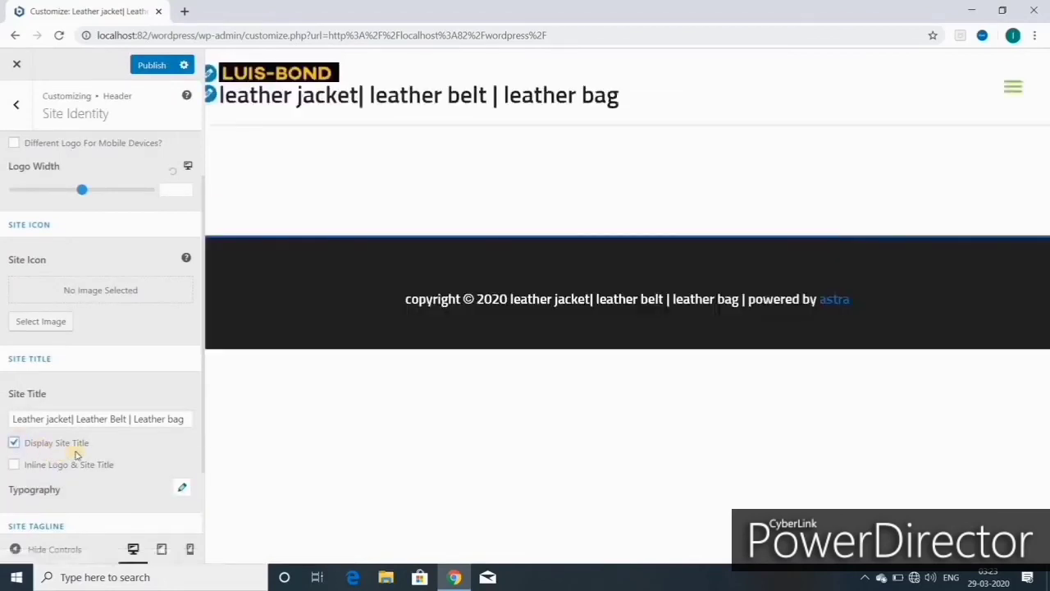
{"action": "left_click", "coordinate": [15, 443]}
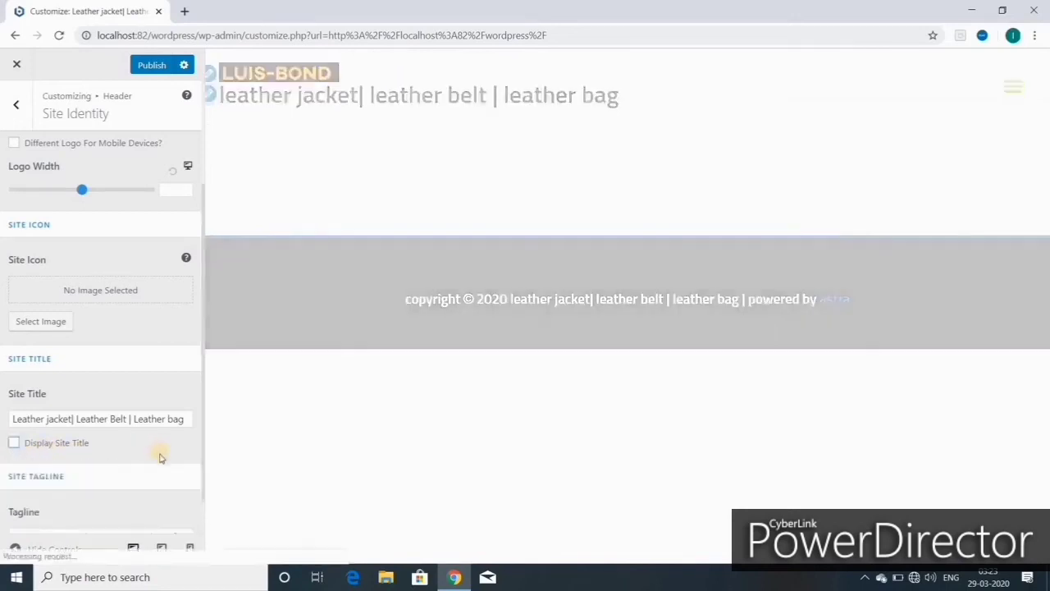
{"action": "scroll", "coordinate": [162, 456], "scroll_direction": "down", "scroll_amount": 1}
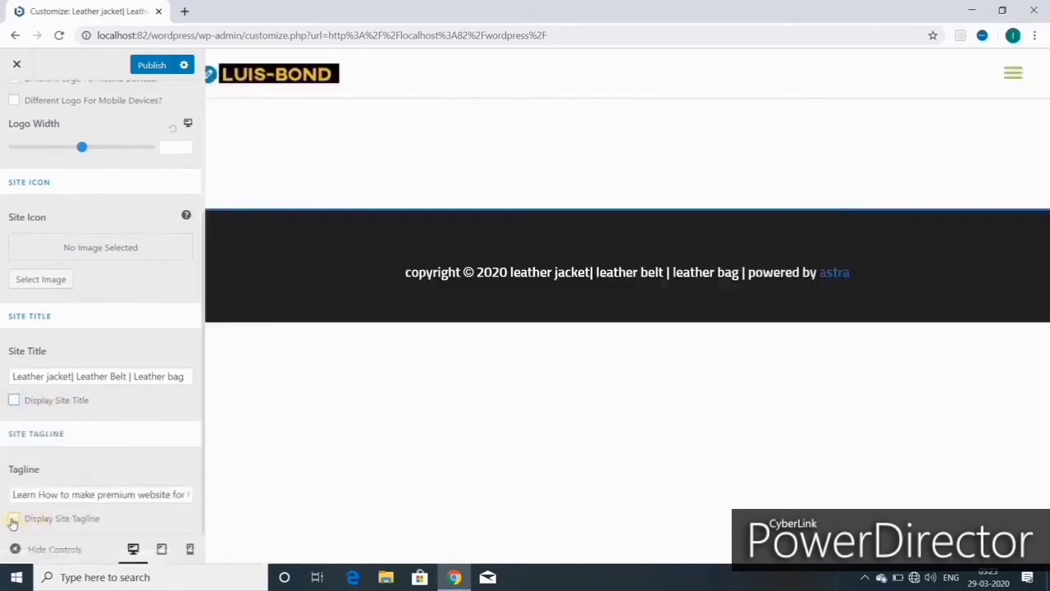
{"action": "left_click", "coordinate": [70, 520]}
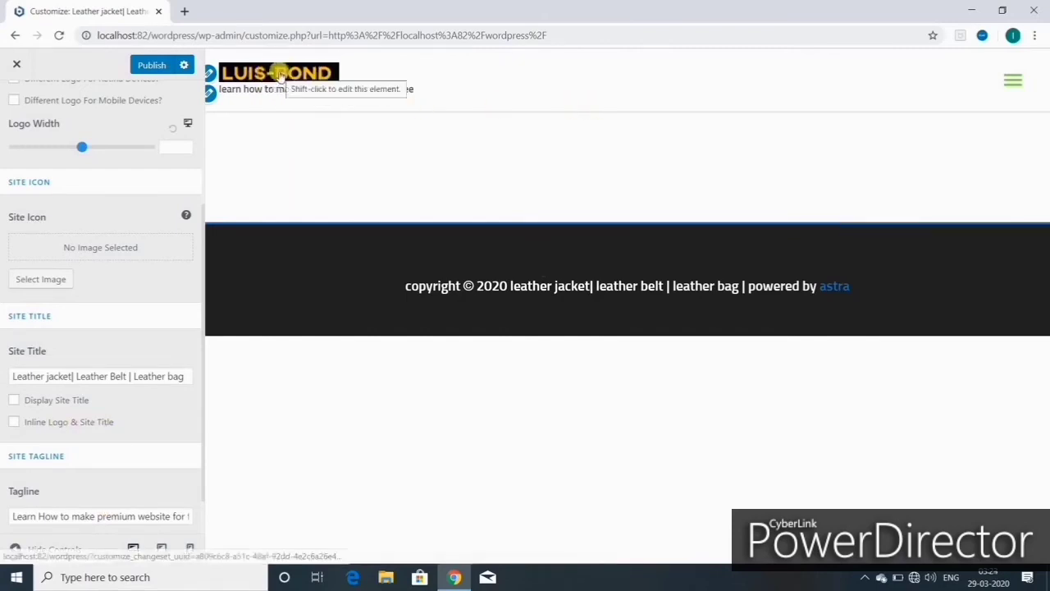
- Expand the navigation menu in the site preview, collapse it again and publish the site identity changes
{"action": "left_click", "coordinate": [1011, 87]}
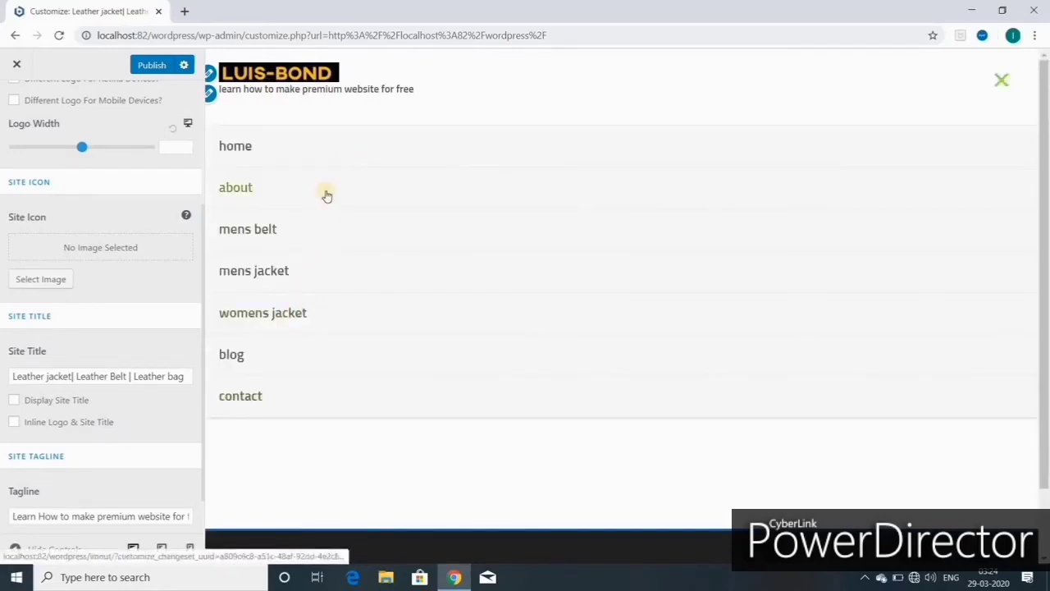
{"action": "left_click", "coordinate": [1000, 79]}
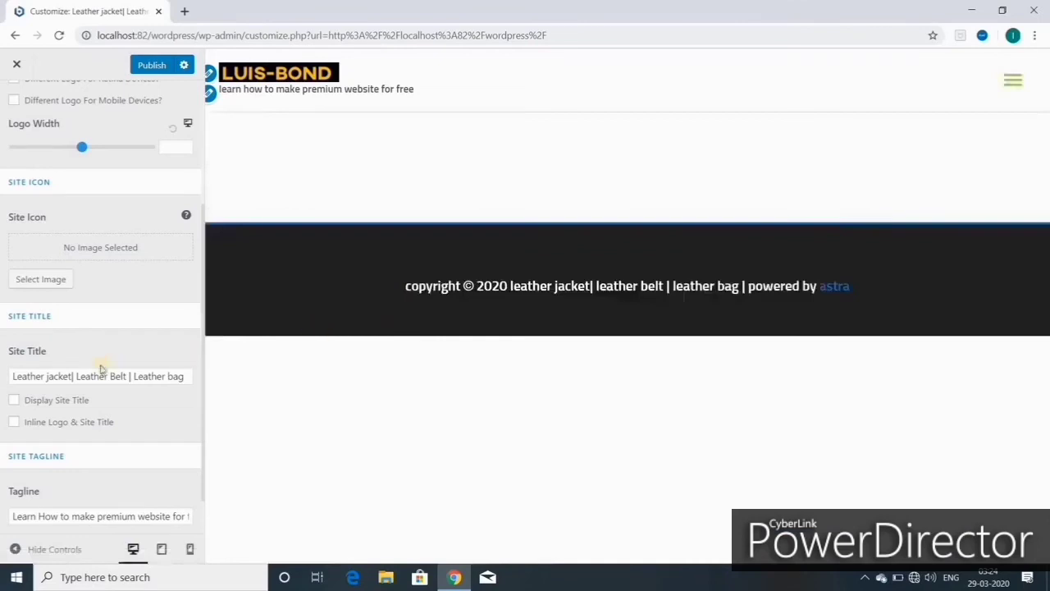
{"action": "left_click", "coordinate": [147, 66]}
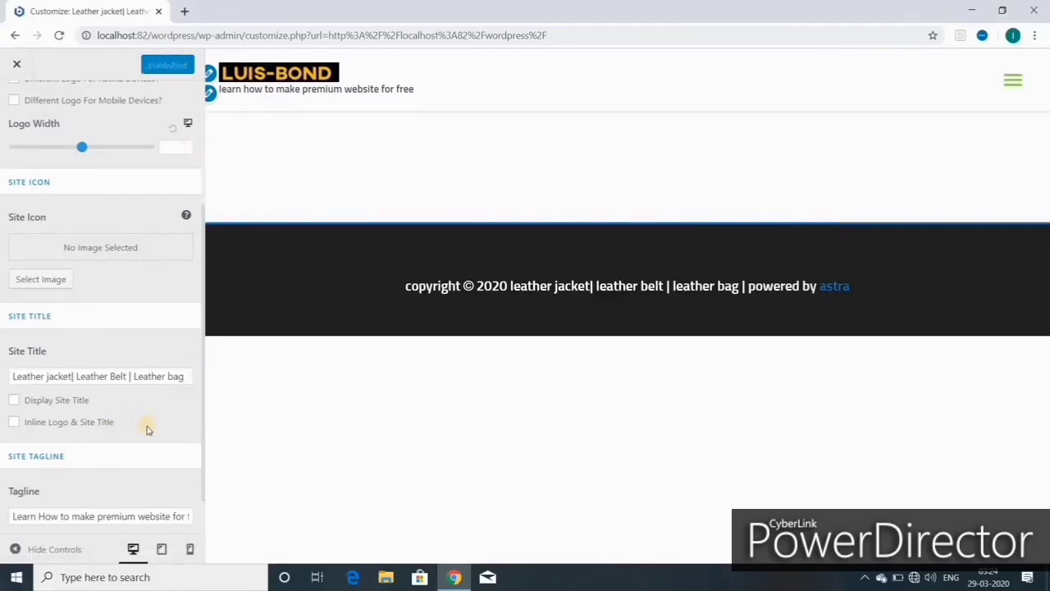
- Open the site tagline's typography settings and try a font size of 22 px
{"action": "scroll", "coordinate": [151, 432], "scroll_direction": "down", "scroll_amount": 1}
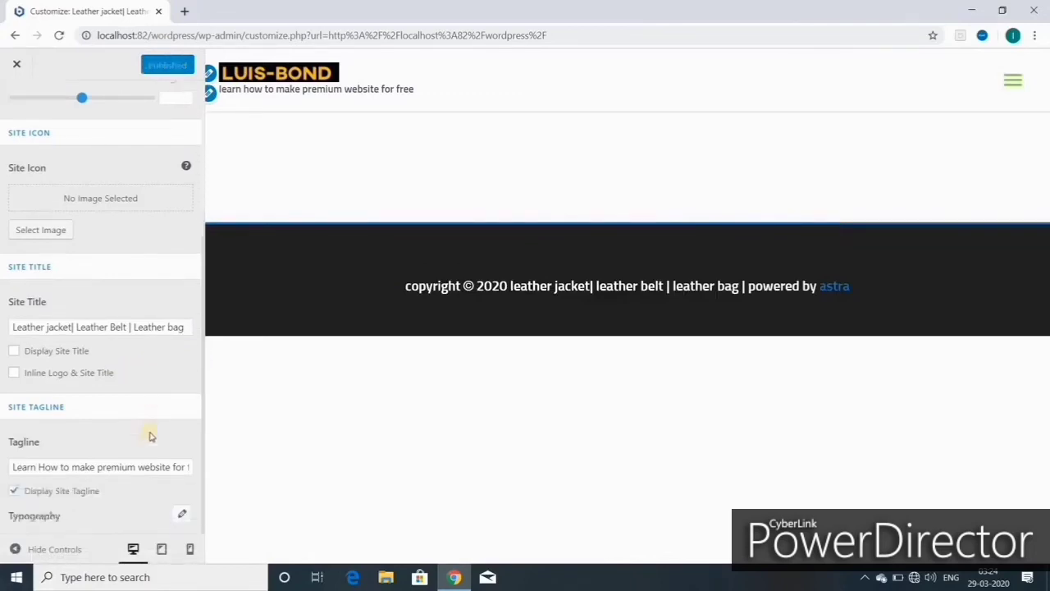
{"action": "left_click", "coordinate": [181, 518]}
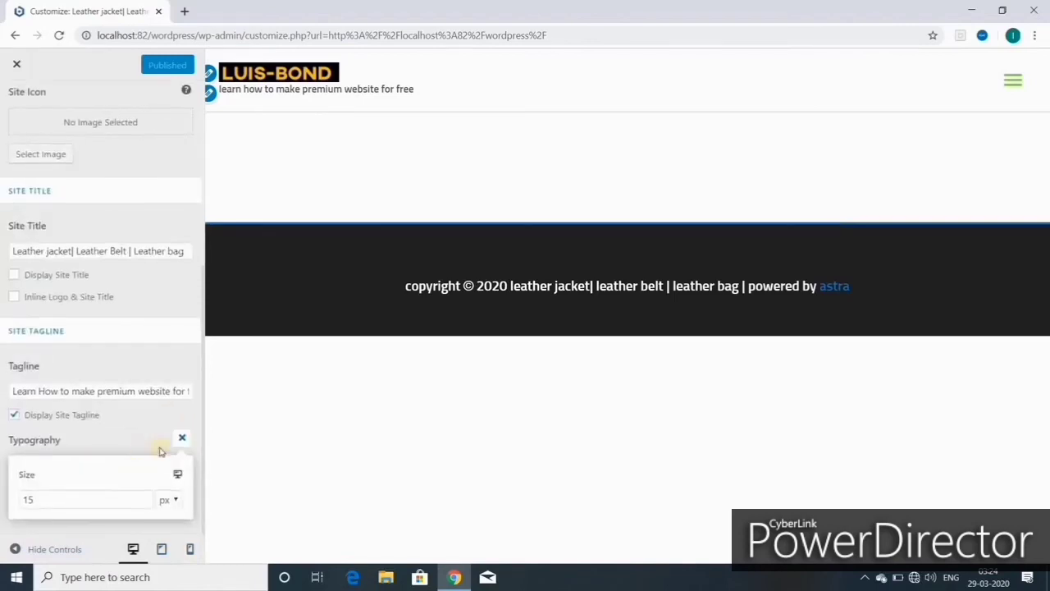
{"action": "left_click", "coordinate": [175, 501]}
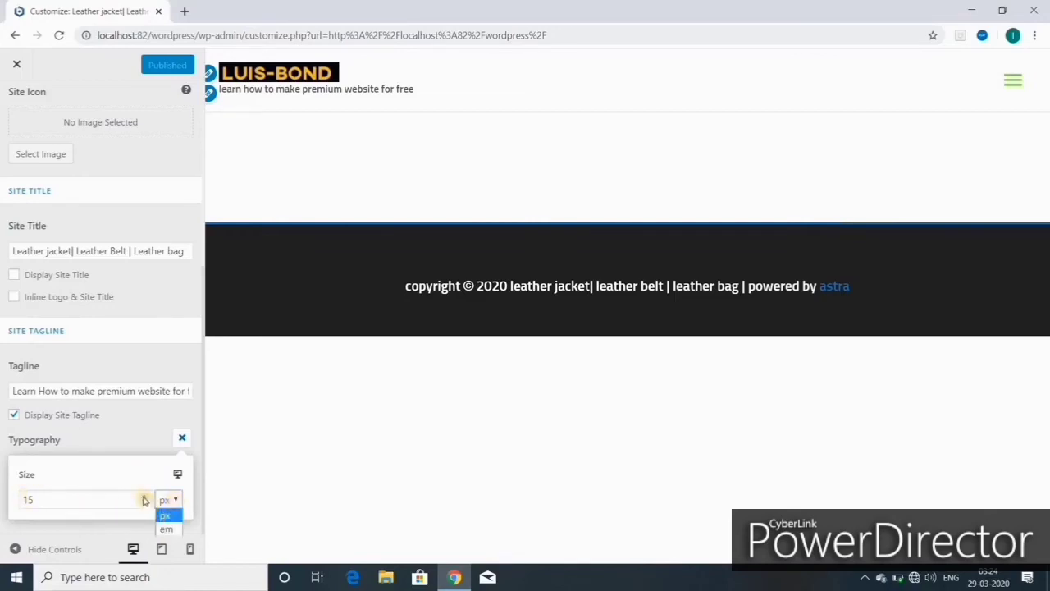
{"action": "left_click", "coordinate": [143, 497]}
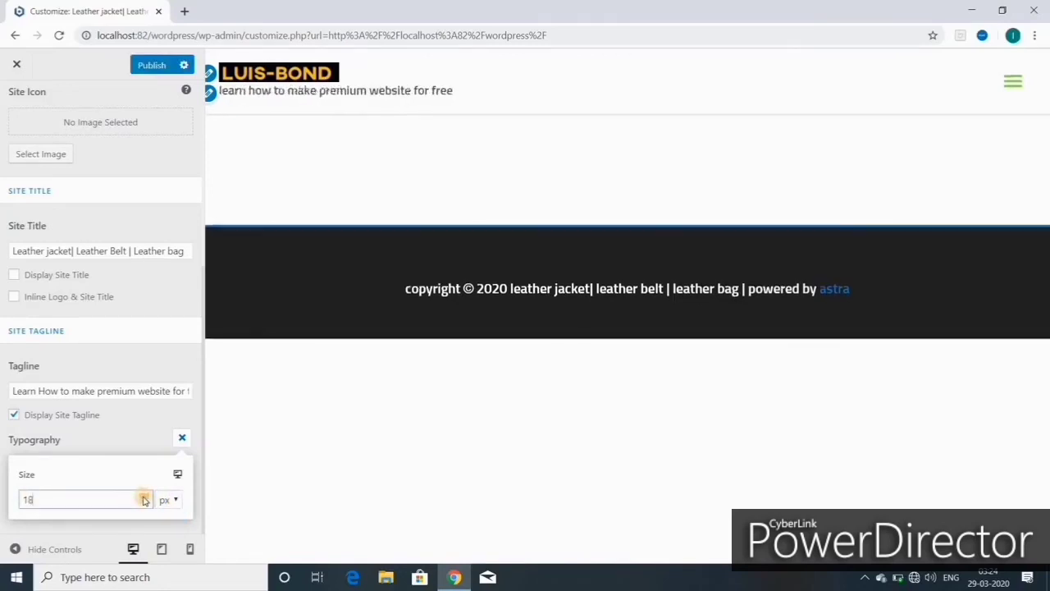
{"action": "left_click", "coordinate": [144, 498]}
{"action": "left_click", "coordinate": [144, 497]}
{"action": "left_click", "coordinate": [144, 497]}
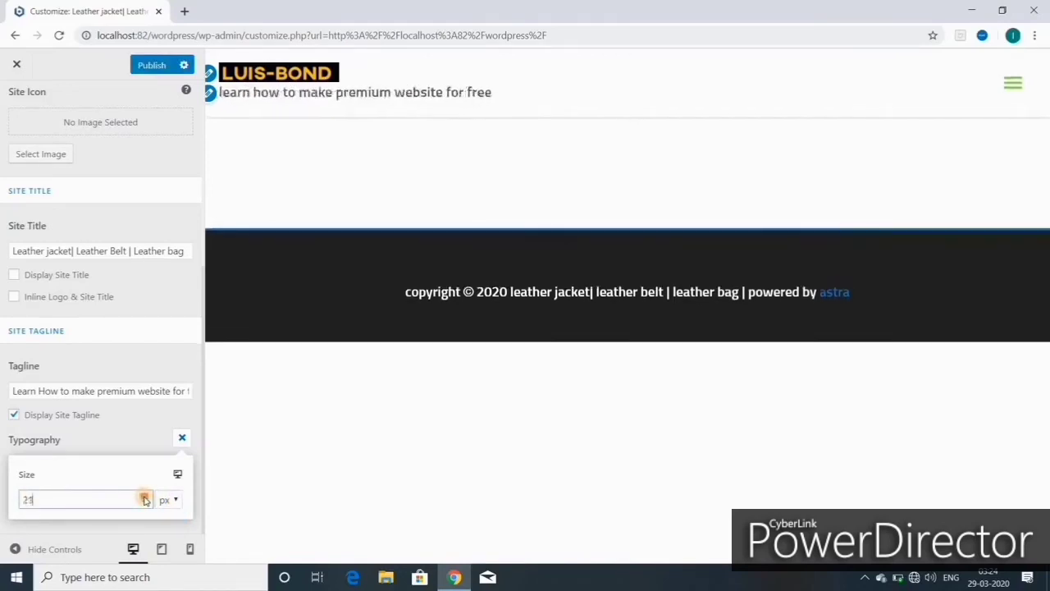
{"action": "left_click", "coordinate": [145, 497]}
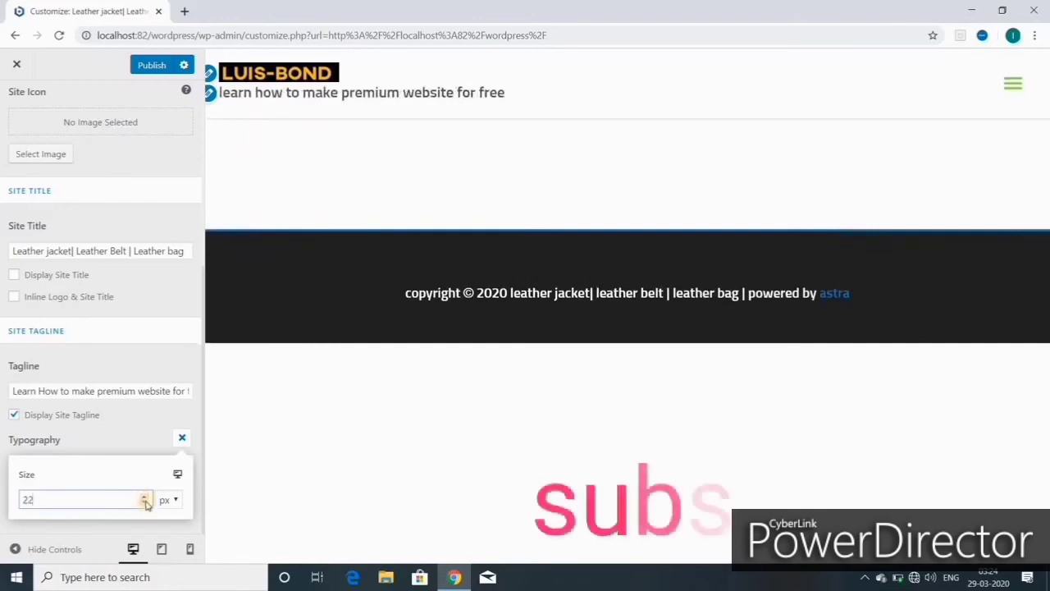
- Set the tagline's font size back to 15 px and publish the change
{"action": "left_click", "coordinate": [145, 503]}
{"action": "left_click", "coordinate": [146, 504]}
{"action": "left_click", "coordinate": [145, 504]}
{"action": "left_click", "coordinate": [146, 503]}
{"action": "left_click", "coordinate": [145, 504]}
{"action": "left_click", "coordinate": [145, 504]}
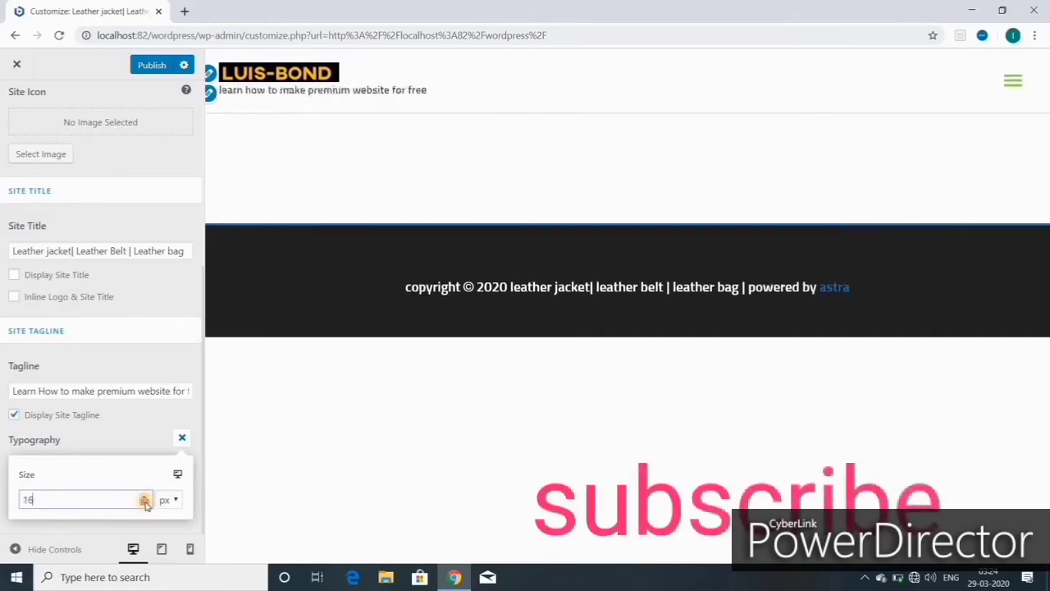
{"action": "left_click", "coordinate": [145, 504]}
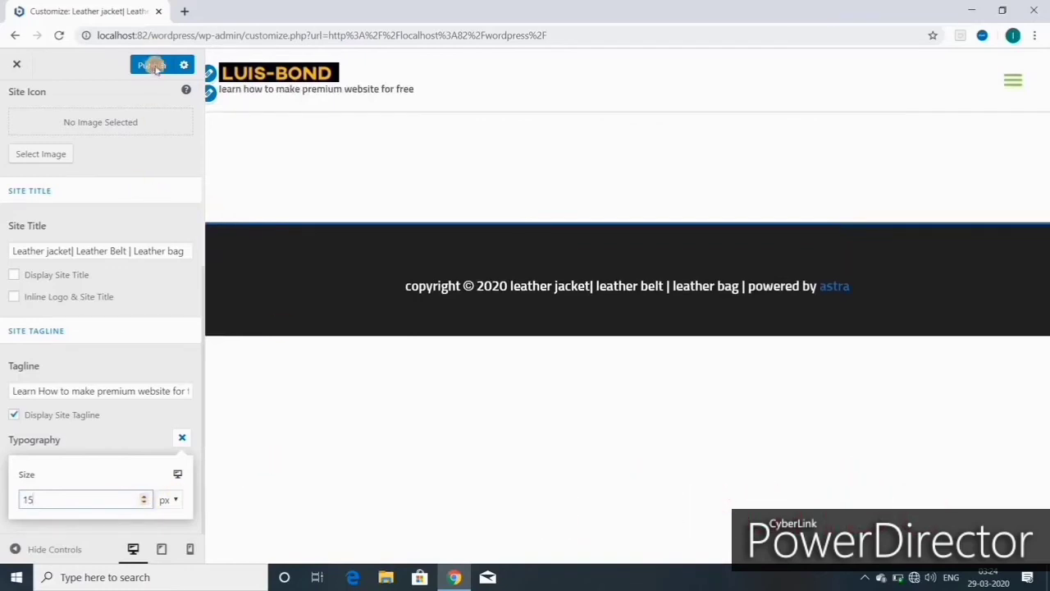
{"action": "left_click", "coordinate": [155, 66]}
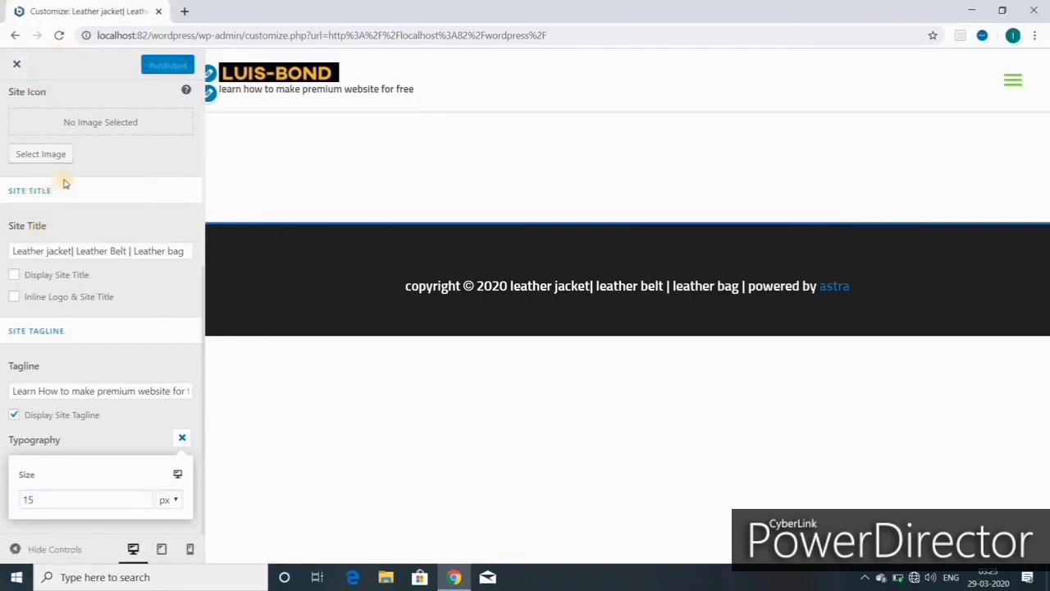
- Open the Primary Header settings, try the Logo Left and centred-logo layouts and choose Logo Right
{"action": "scroll", "coordinate": [63, 184], "scroll_direction": "up", "scroll_amount": 4}
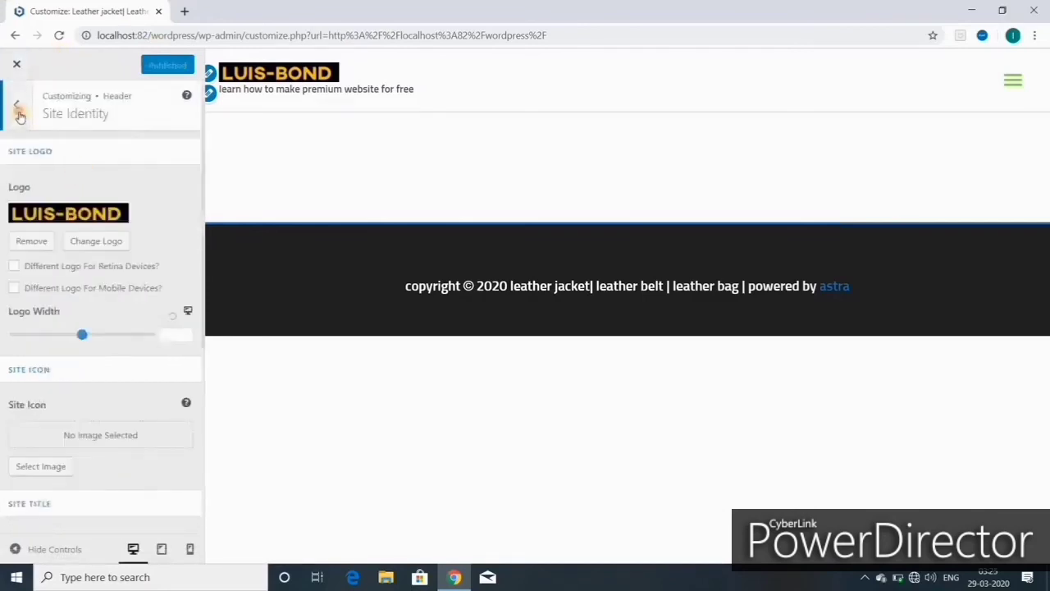
{"action": "left_click", "coordinate": [20, 113]}
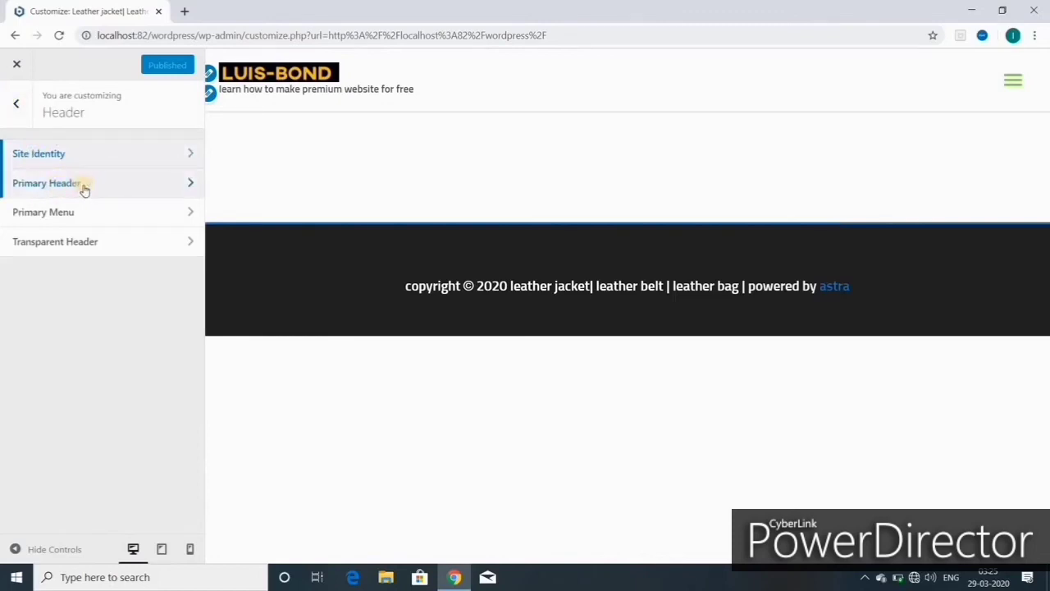
{"action": "left_click", "coordinate": [84, 185]}
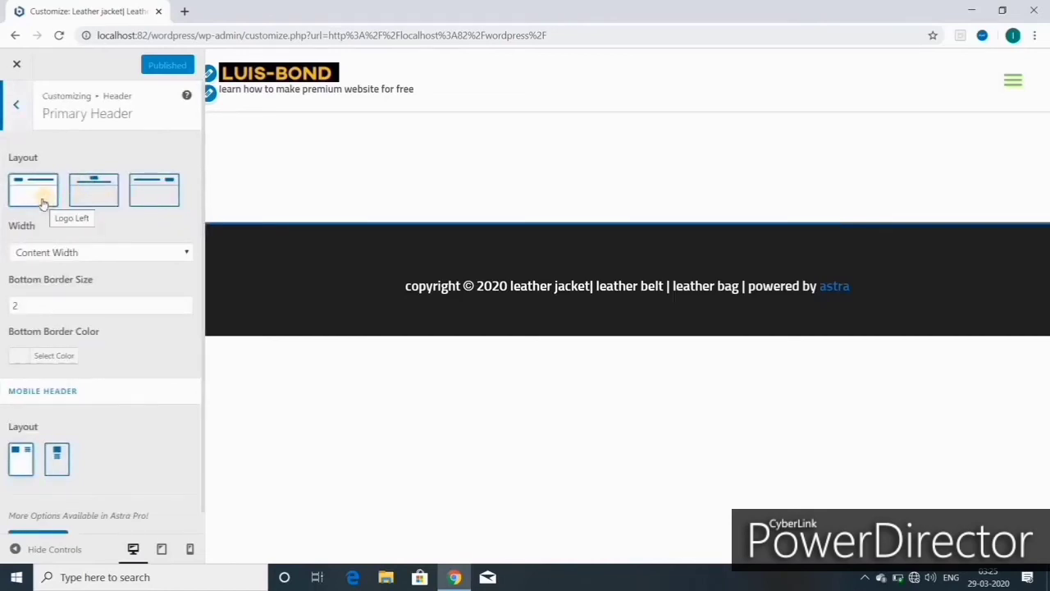
{"action": "left_click", "coordinate": [48, 198]}
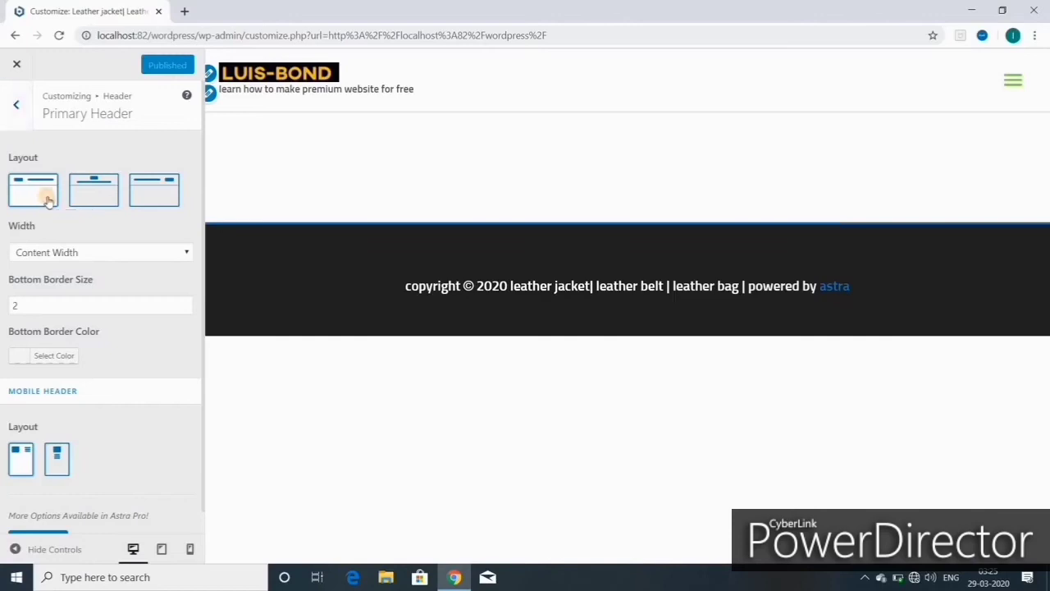
{"action": "left_click", "coordinate": [99, 201]}
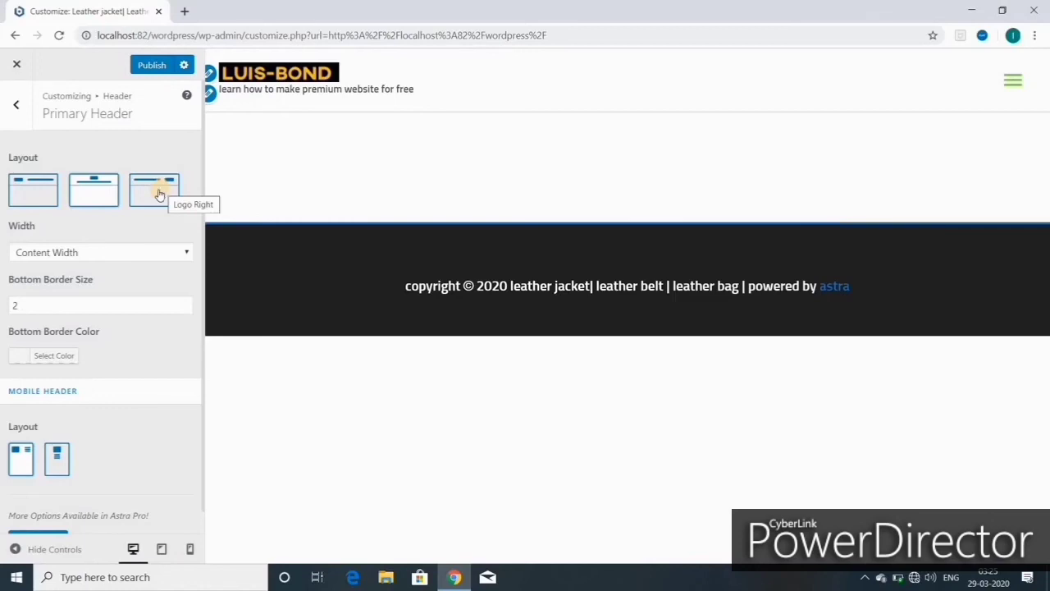
{"action": "left_click", "coordinate": [159, 194]}
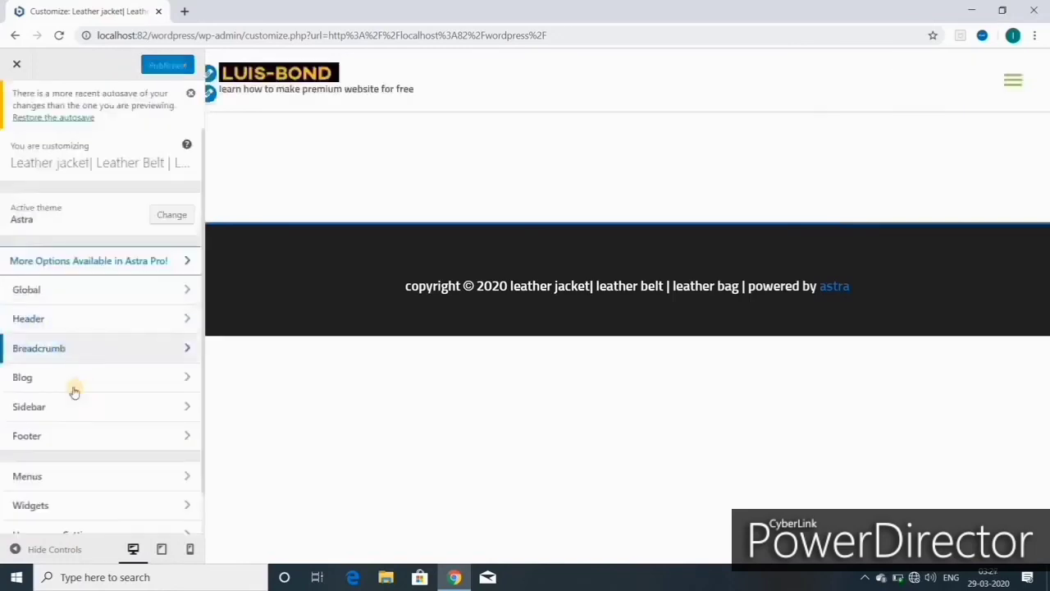
- Reopen the Primary Header settings, try red and black for the bottom border and set its color to #c4c4c4
{"action": "left_click", "coordinate": [47, 320]}
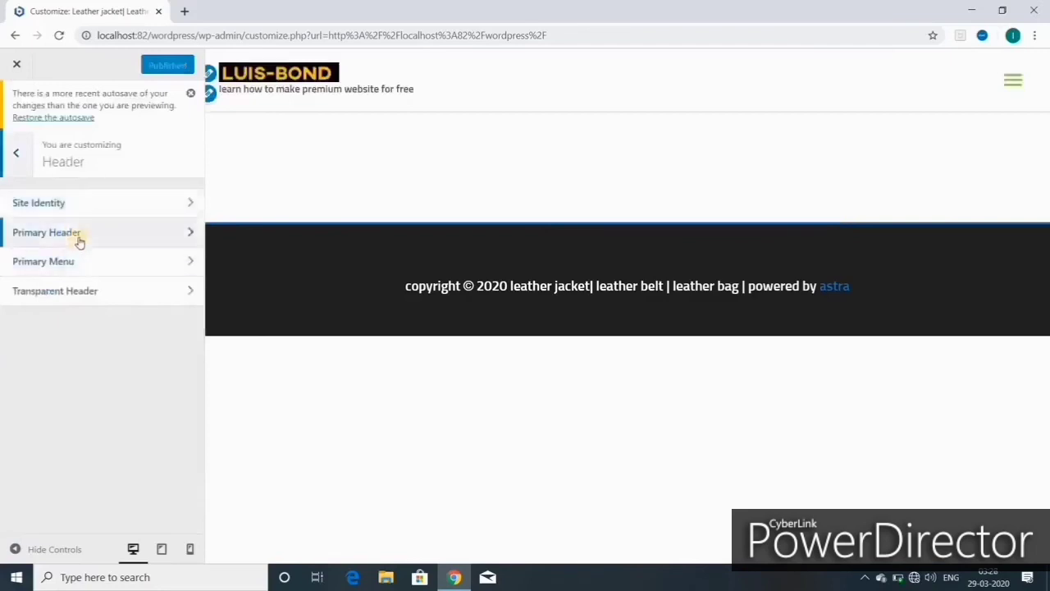
{"action": "left_click", "coordinate": [140, 234]}
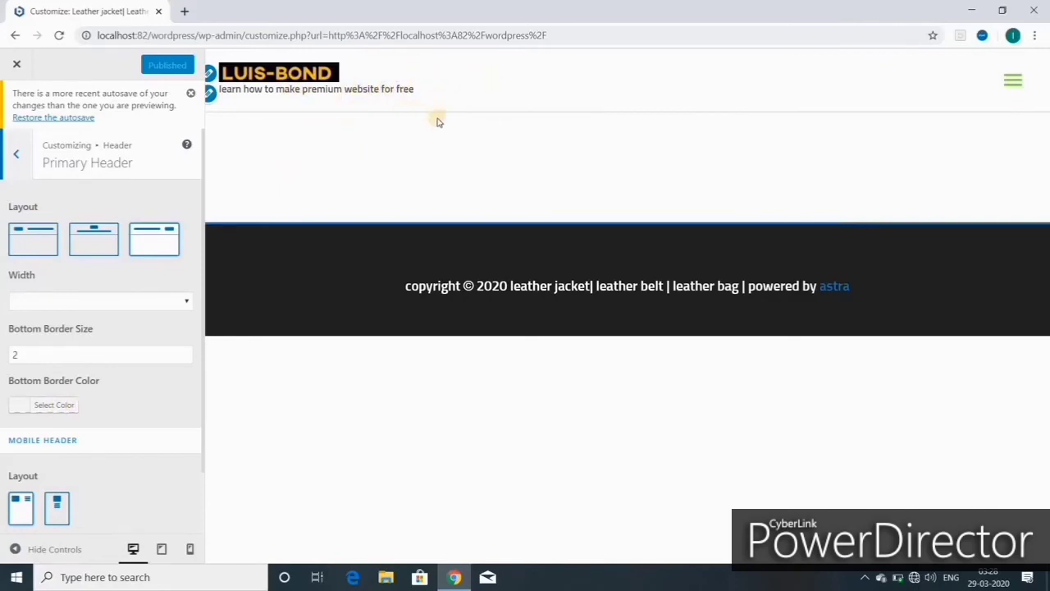
{"action": "left_click", "coordinate": [50, 407]}
{"action": "scroll", "coordinate": [100, 471], "scroll_direction": "down", "scroll_amount": 3}
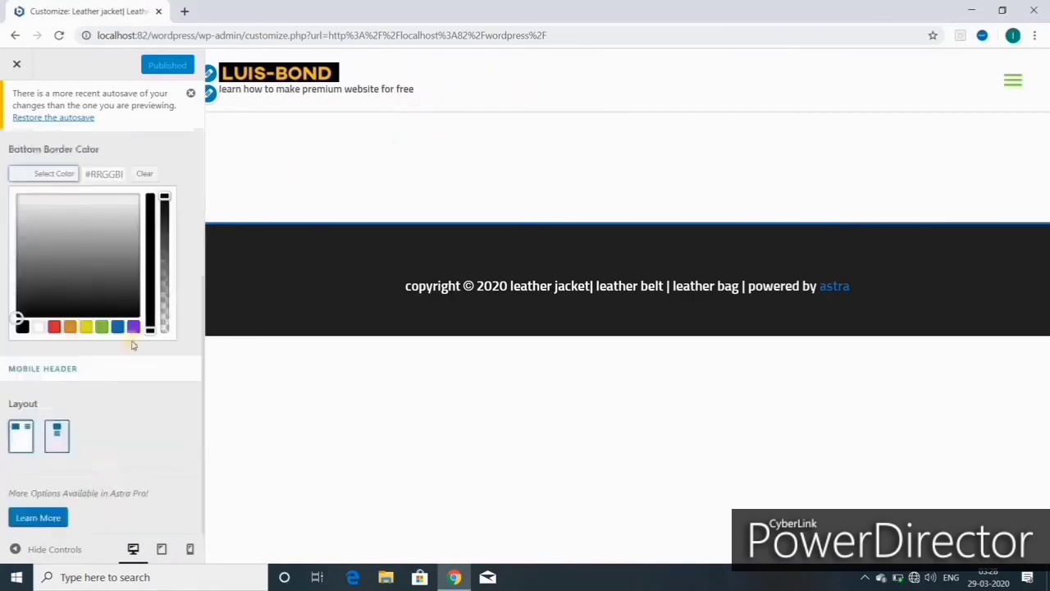
{"action": "left_click", "coordinate": [54, 327]}
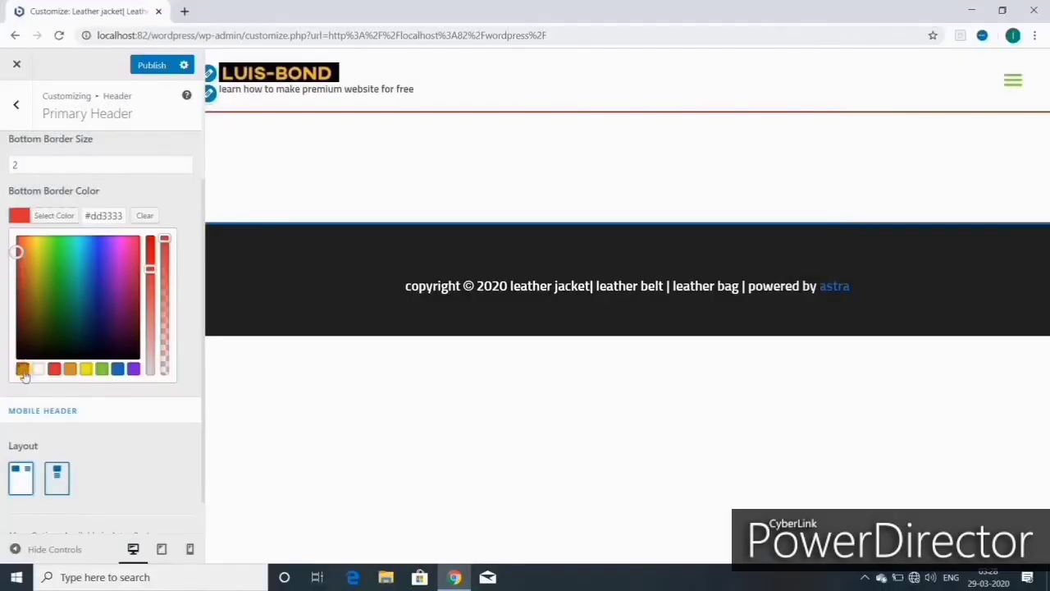
{"action": "left_click", "coordinate": [22, 370]}
{"action": "left_click", "coordinate": [34, 265]}
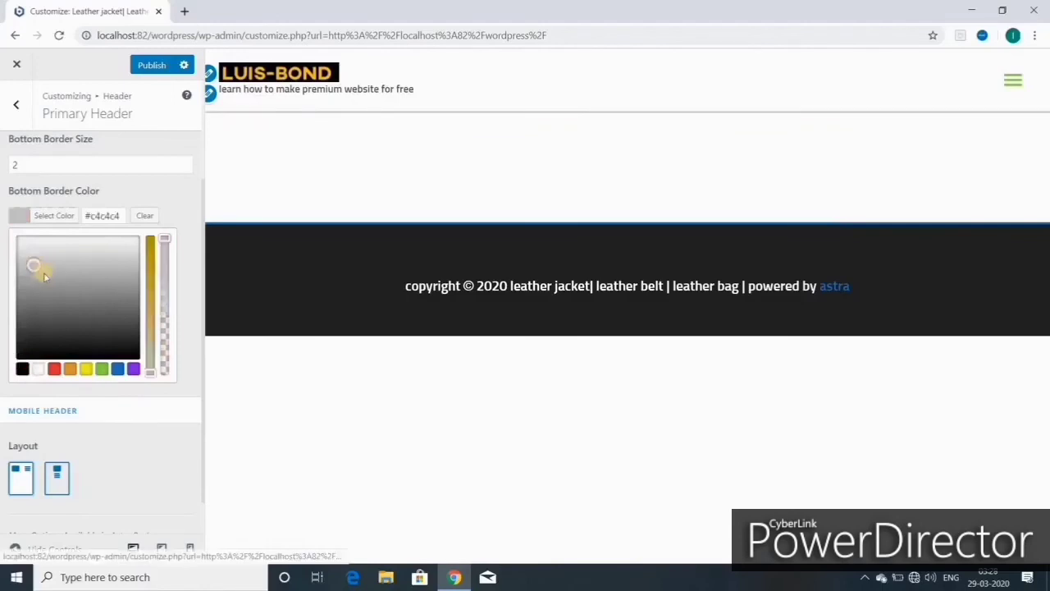
- Look over the Primary Header options and switch the site preview to the tablet view
{"action": "scroll", "coordinate": [98, 422], "scroll_direction": "down", "scroll_amount": 1}
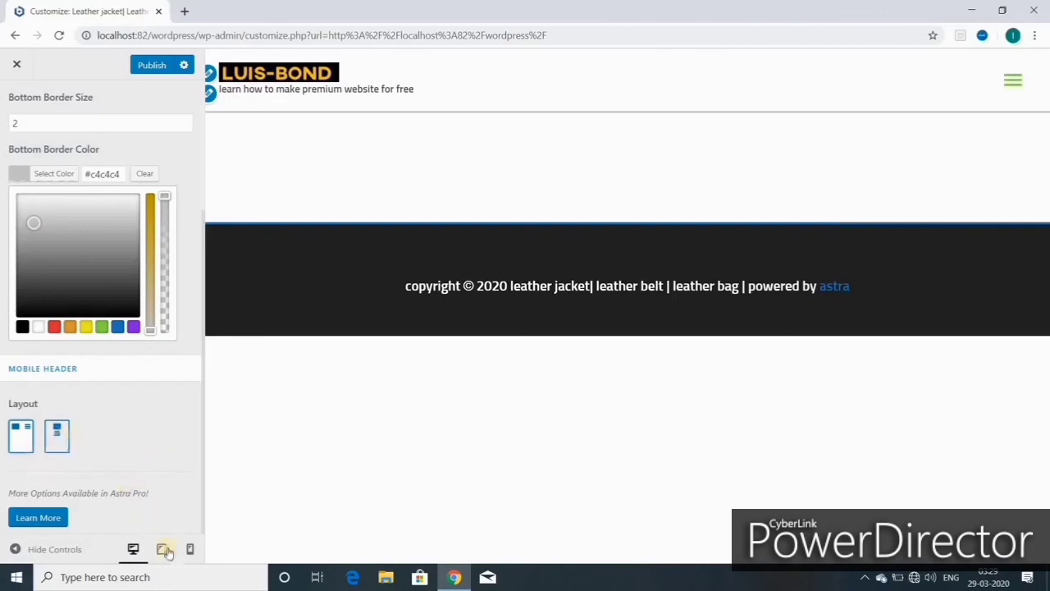
{"action": "scroll", "coordinate": [135, 468], "scroll_direction": "up", "scroll_amount": 1}
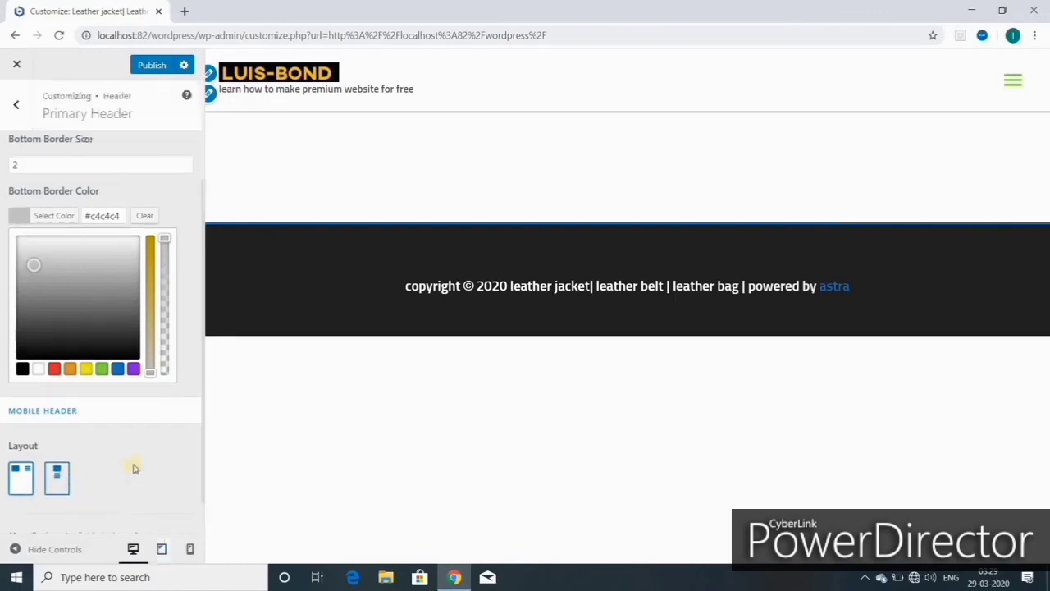
{"action": "scroll", "coordinate": [136, 468], "scroll_direction": "up", "scroll_amount": 1}
{"action": "scroll", "coordinate": [136, 474], "scroll_direction": "down", "scroll_amount": 2}
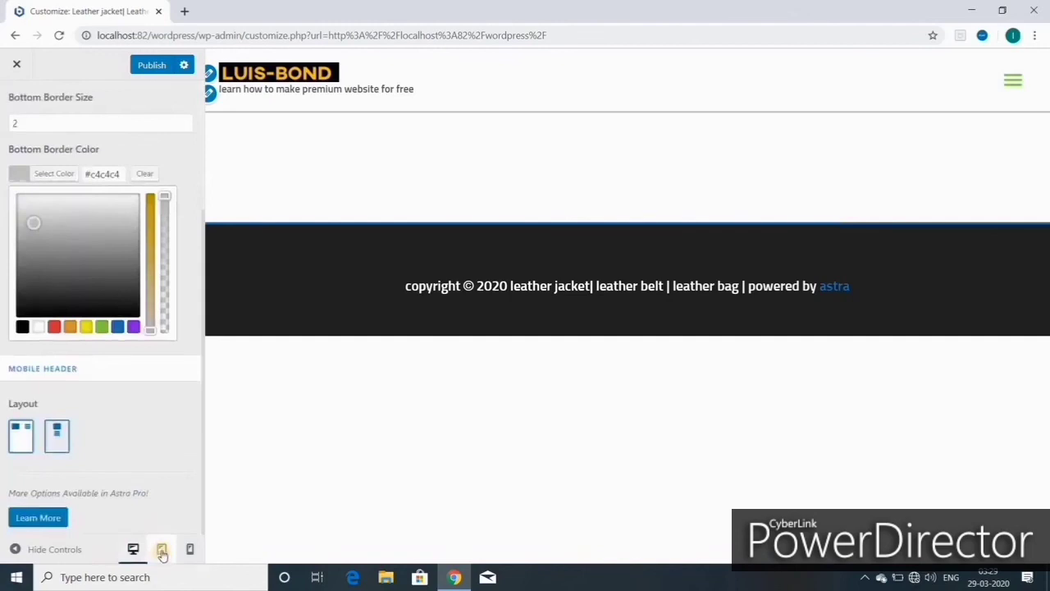
{"action": "left_click", "coordinate": [162, 551]}
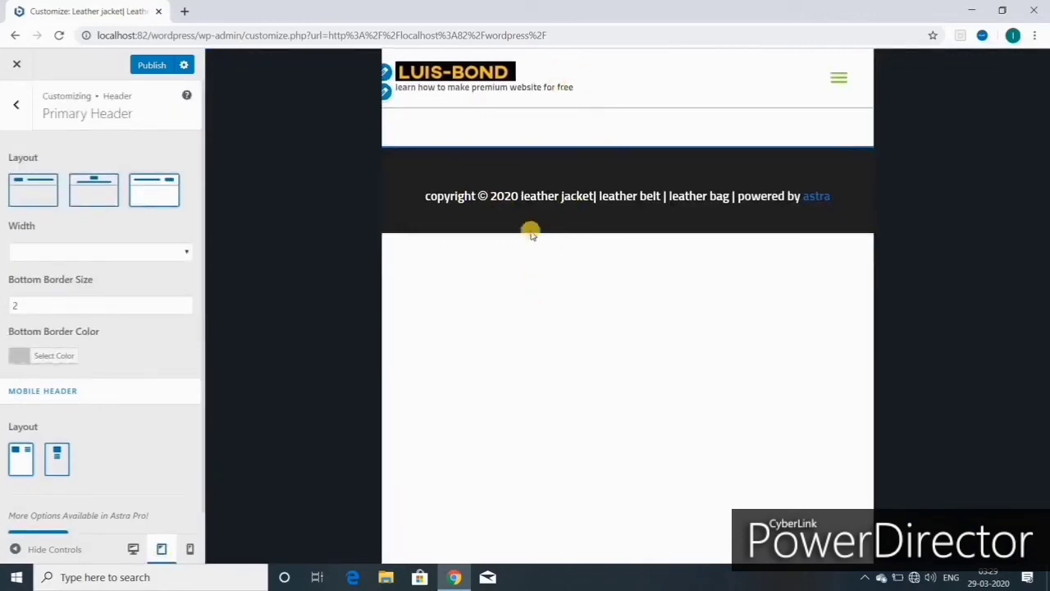
- Check the site in the mobile preview and open the header's Primary Menu settings
{"action": "left_click", "coordinate": [192, 550]}
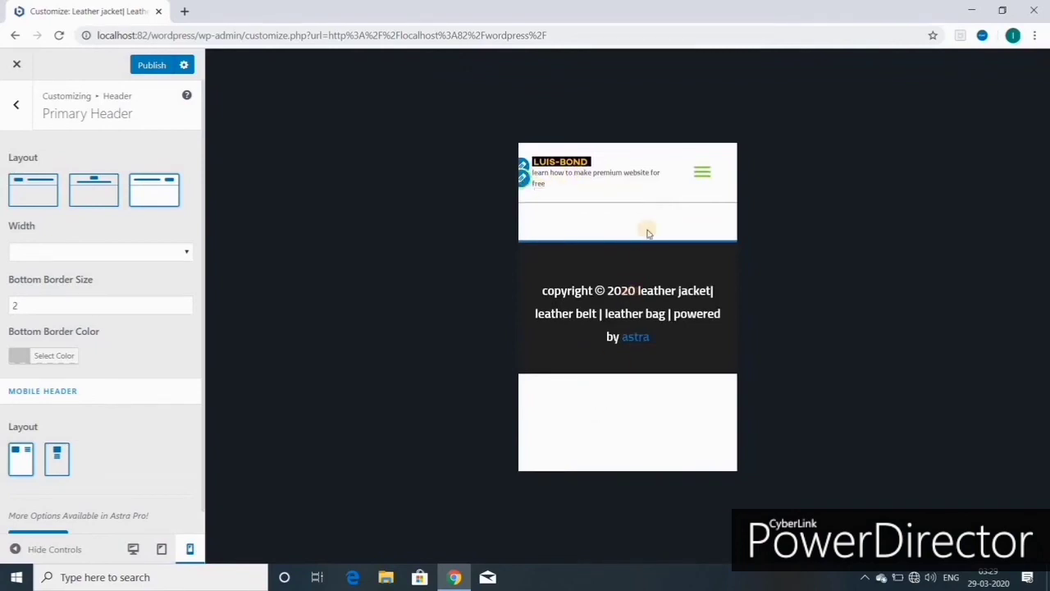
{"action": "left_click", "coordinate": [18, 105]}
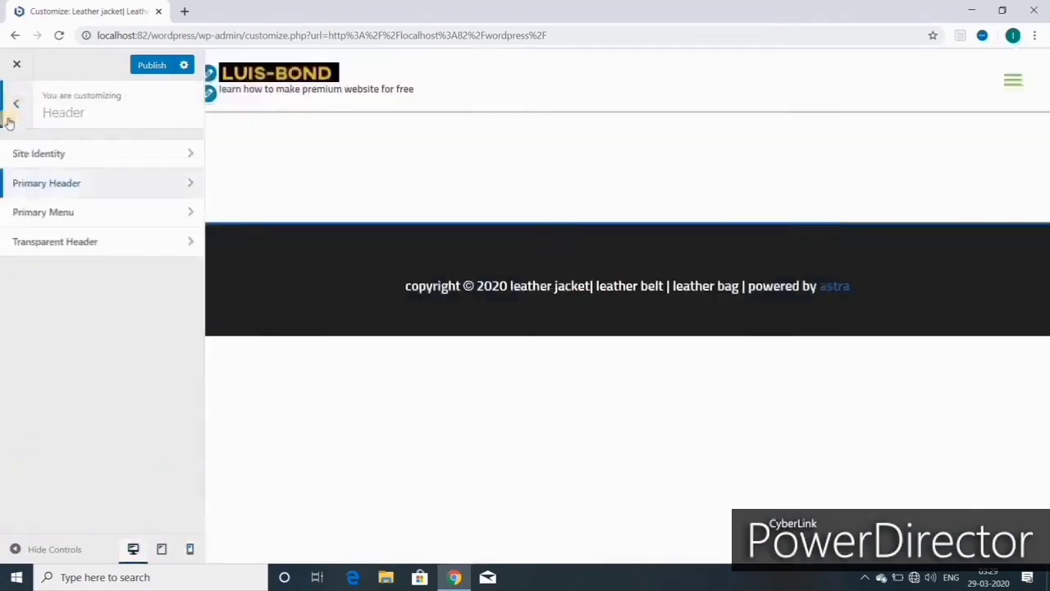
{"action": "left_click", "coordinate": [56, 215]}
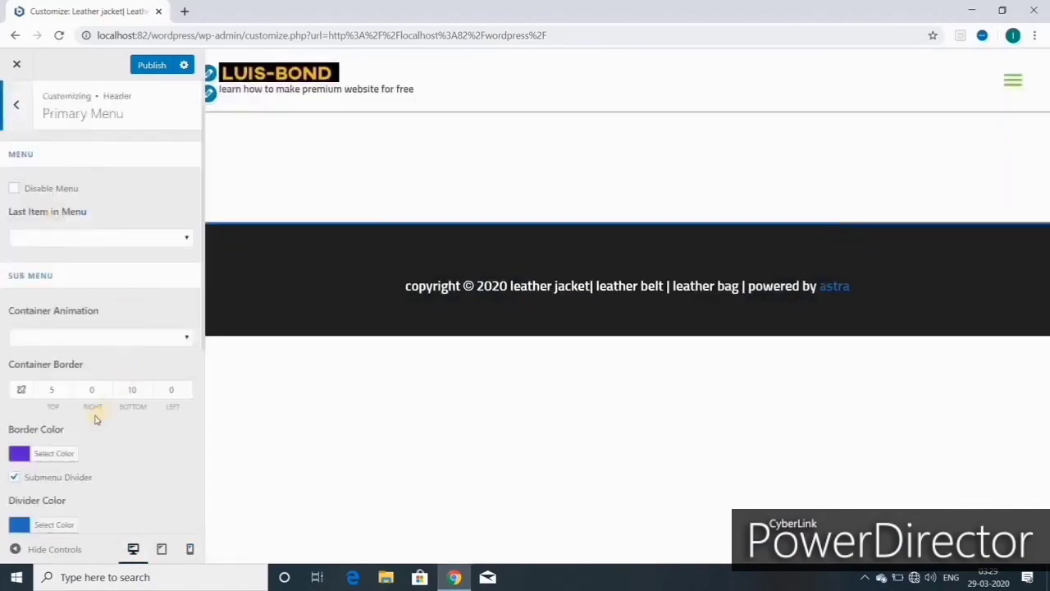
- Try disabling the primary menu and enable it again
{"action": "left_click", "coordinate": [15, 191]}
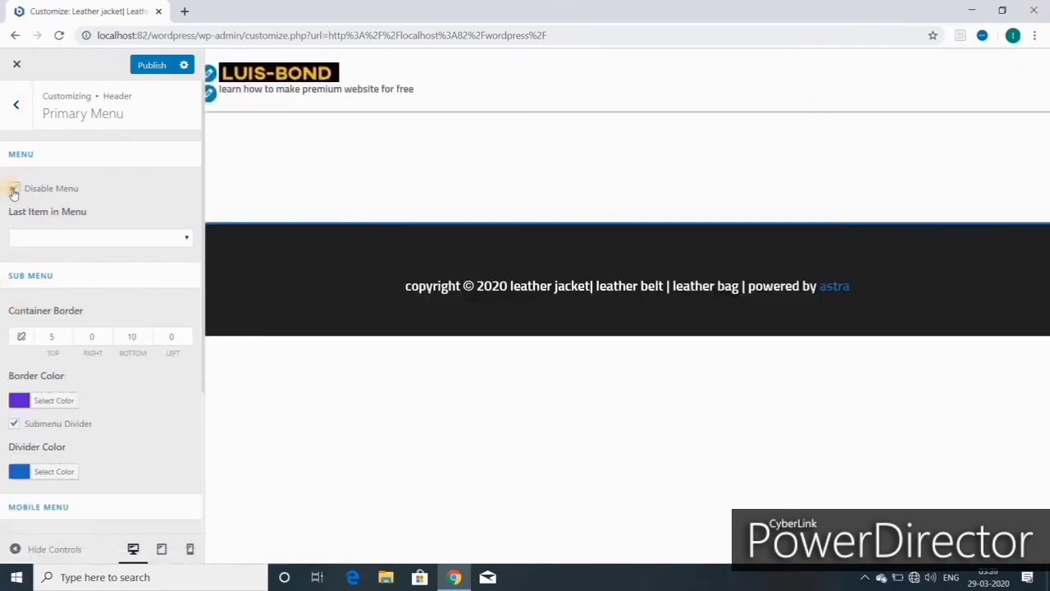
{"action": "left_click", "coordinate": [14, 188]}
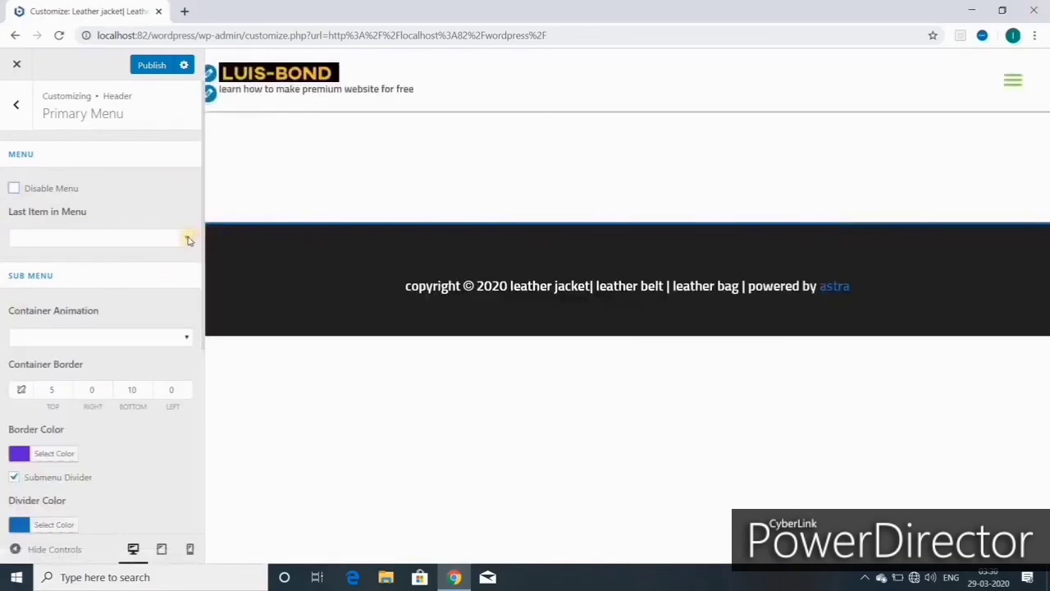
- Try Search, Button and Text / HTML as the last item in the menu, and choose None
{"action": "left_click", "coordinate": [186, 239]}
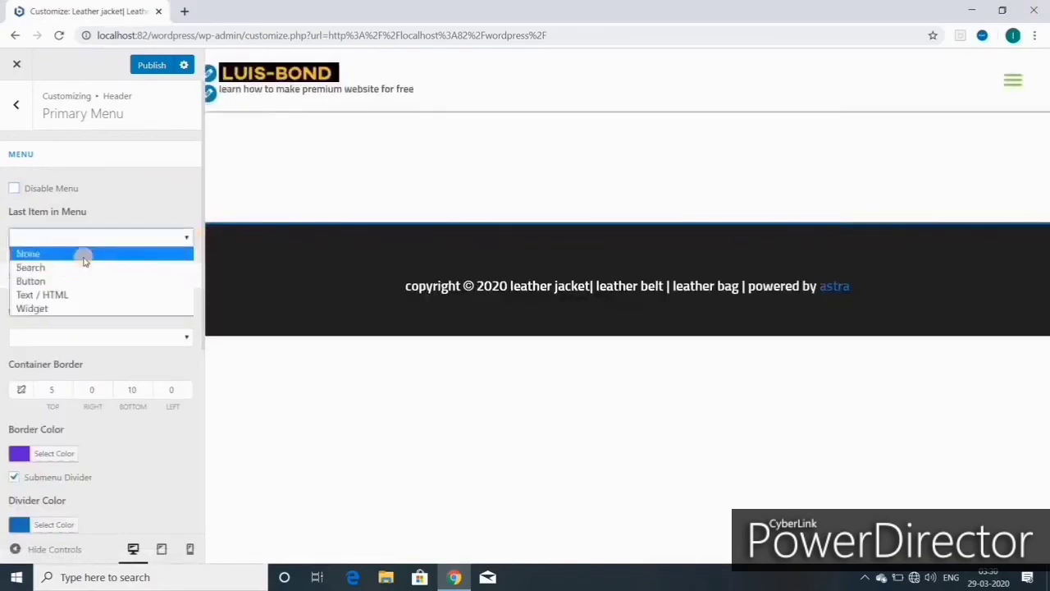
{"action": "left_click", "coordinate": [79, 268]}
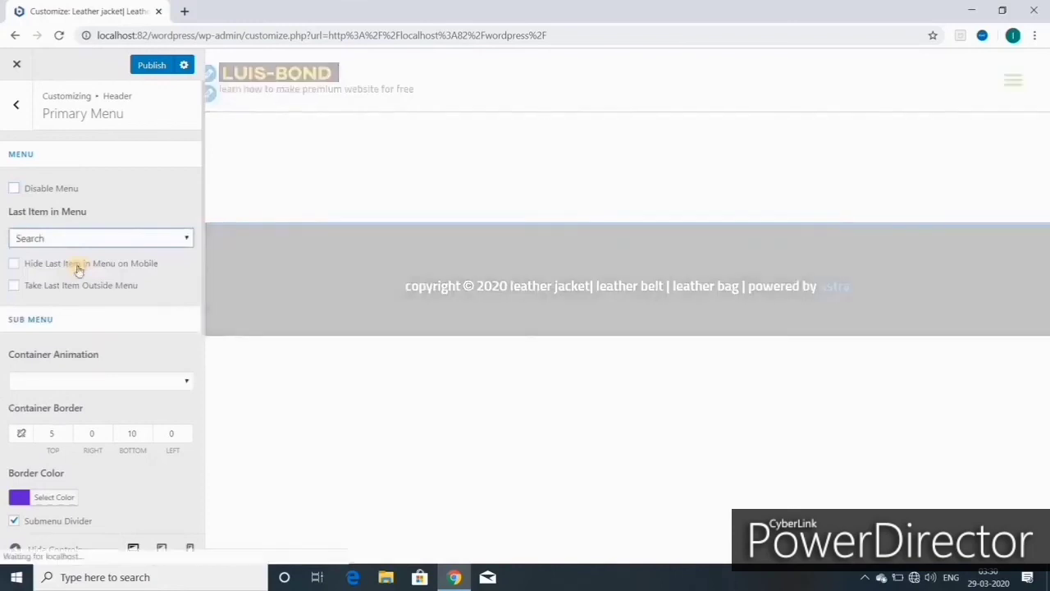
{"action": "left_click", "coordinate": [82, 238]}
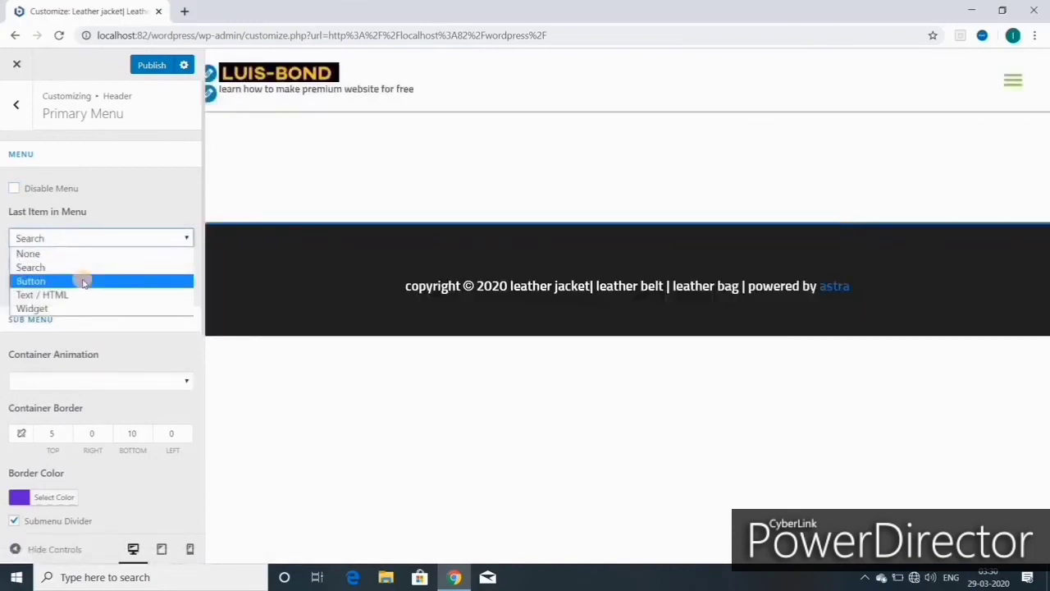
{"action": "left_click", "coordinate": [83, 282]}
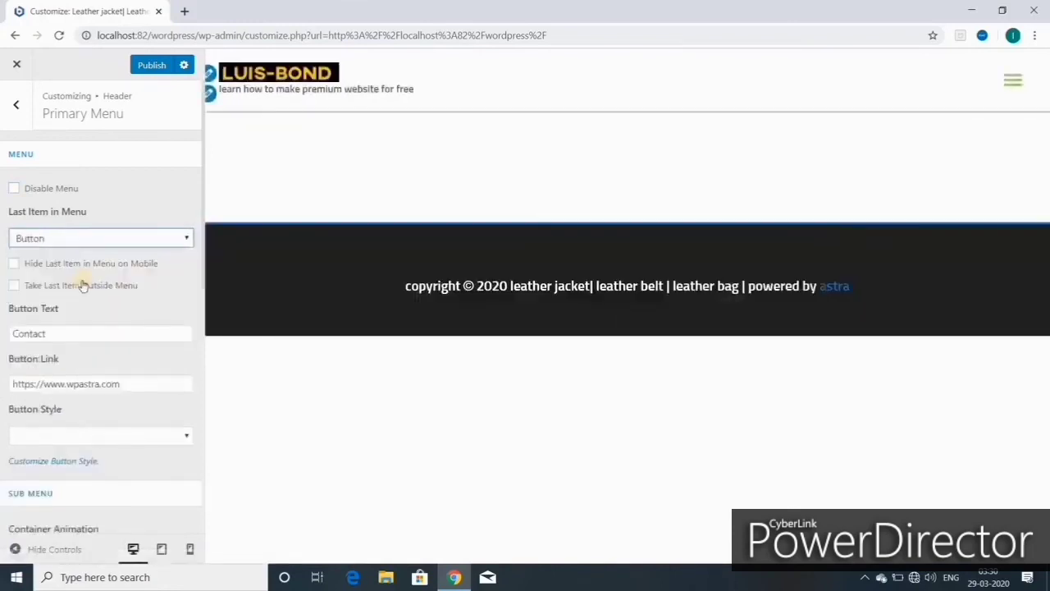
{"action": "left_click", "coordinate": [83, 239]}
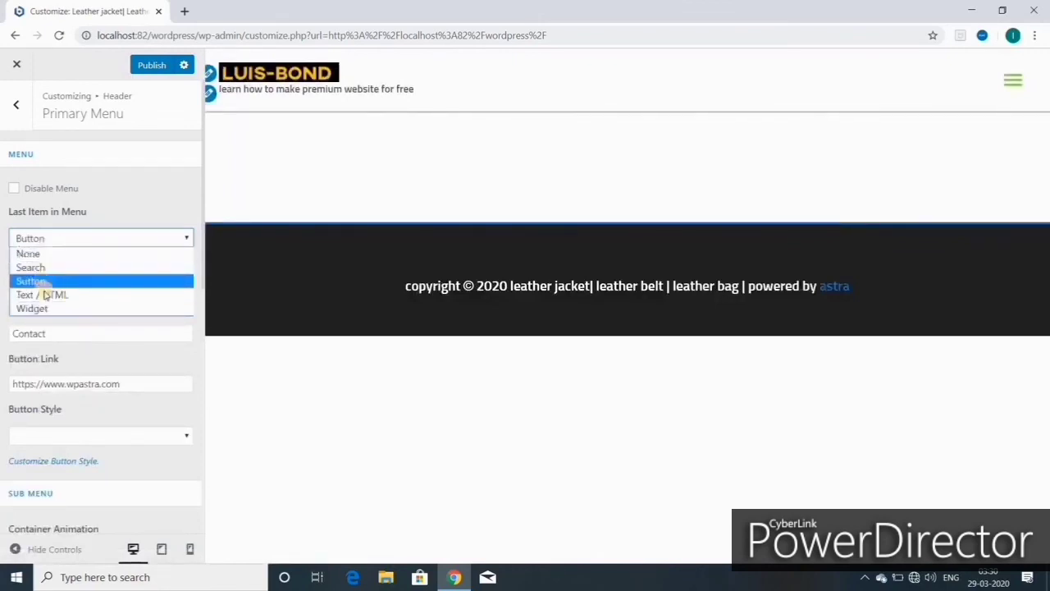
{"action": "left_click", "coordinate": [46, 295]}
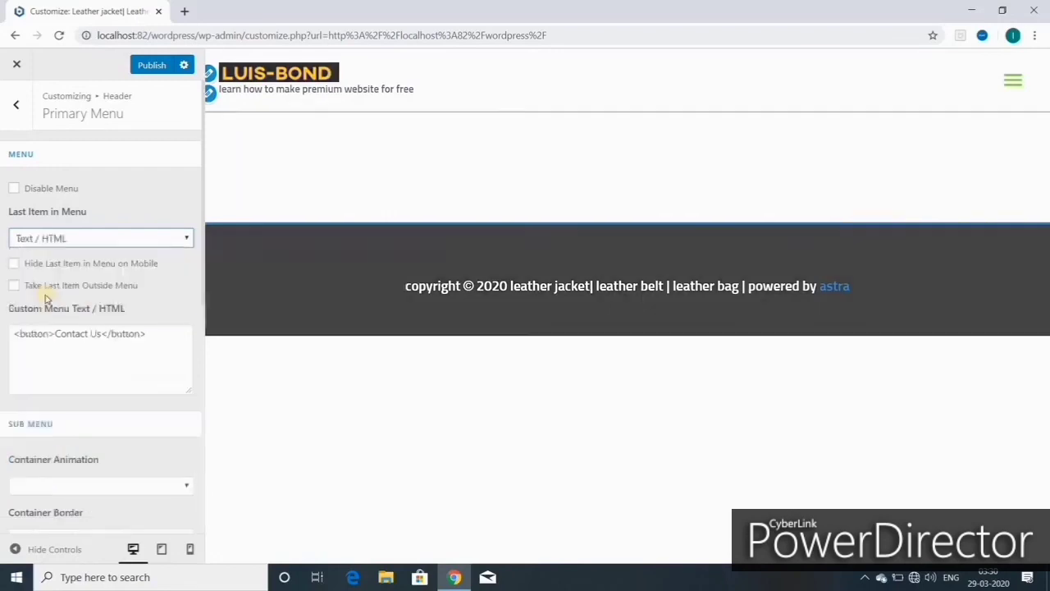
{"action": "left_click", "coordinate": [51, 238]}
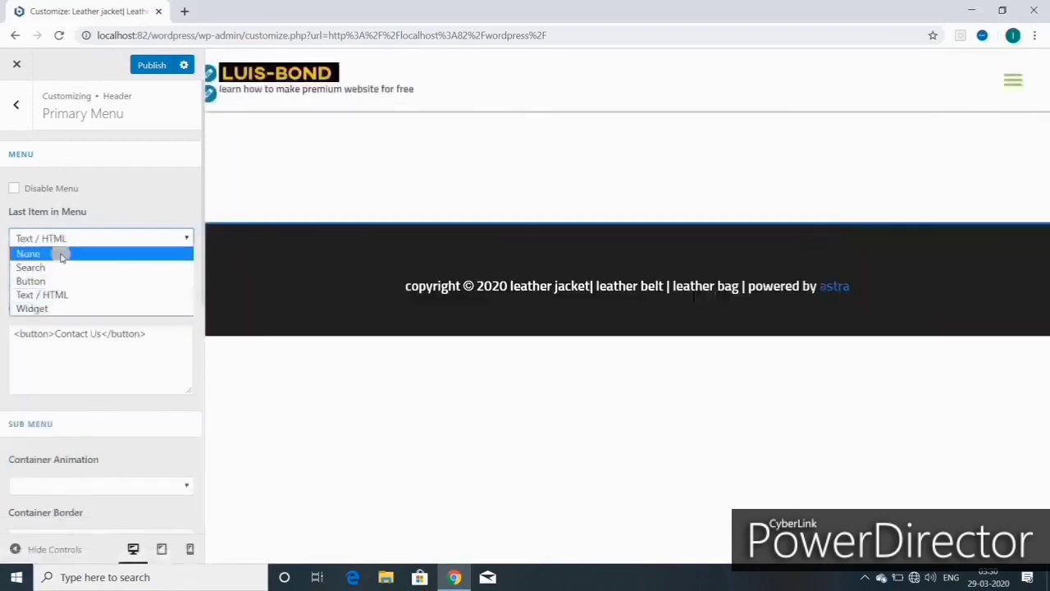
{"action": "left_click", "coordinate": [28, 254]}
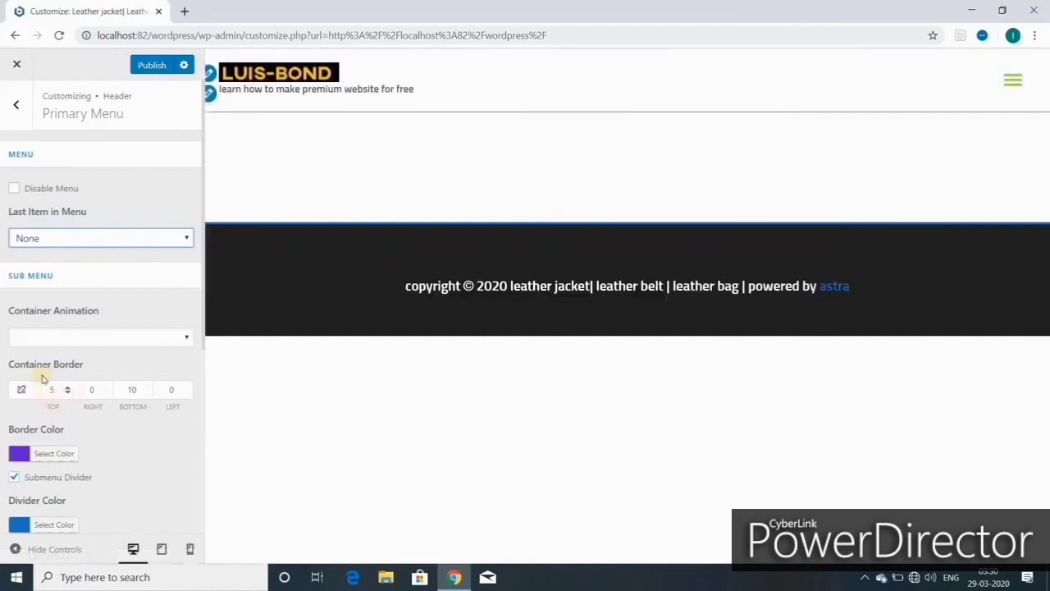
- Set the submenu's container animation to Fade and expand the site menu in the preview
{"action": "left_click", "coordinate": [186, 339]}
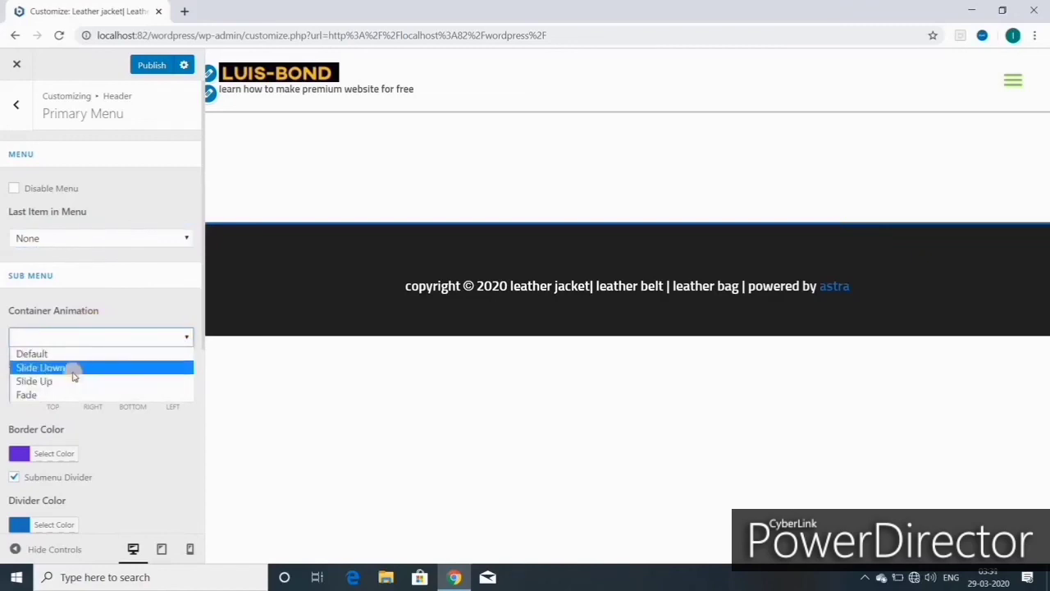
{"action": "left_click", "coordinate": [993, 80]}
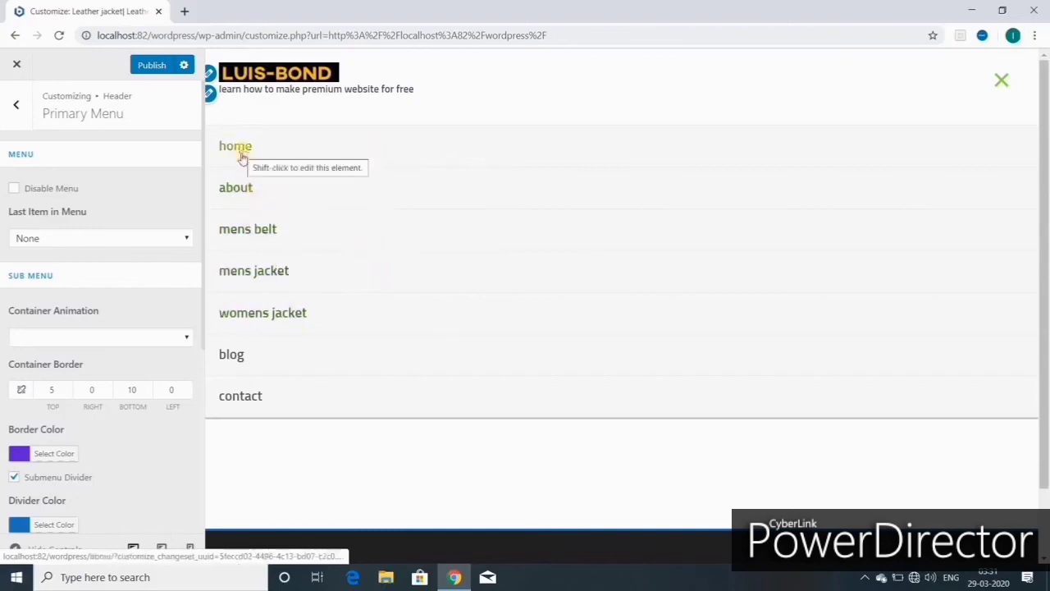
{"action": "left_click", "coordinate": [49, 337]}
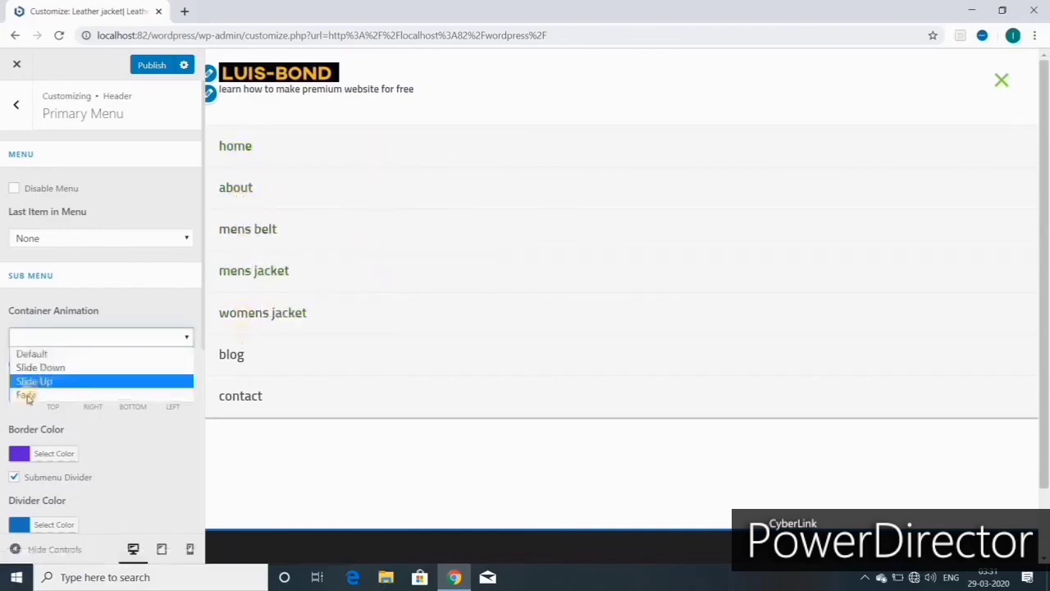
{"action": "left_click", "coordinate": [25, 394]}
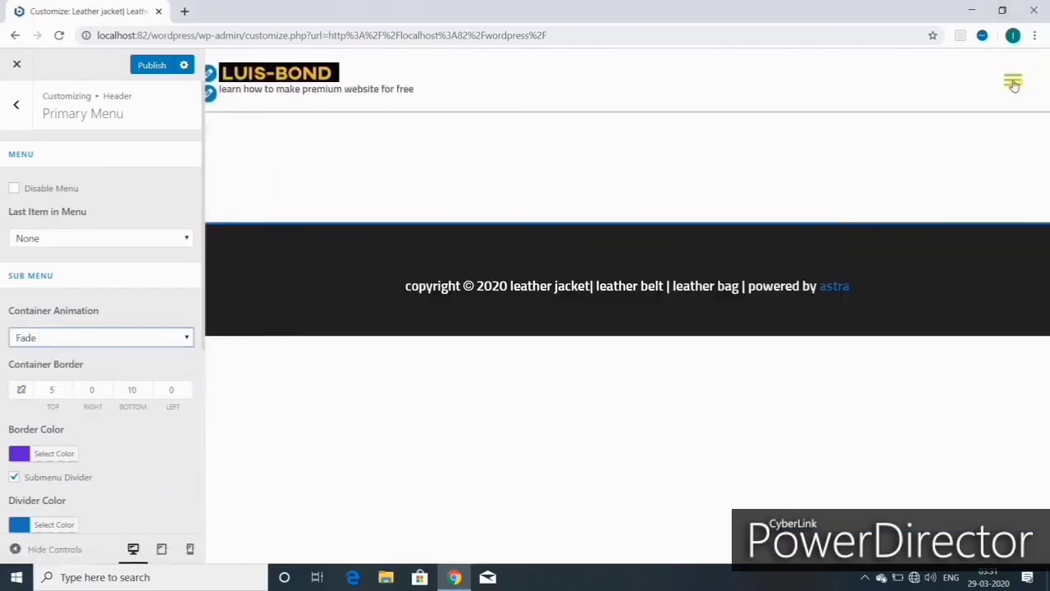
{"action": "left_click", "coordinate": [1013, 82]}
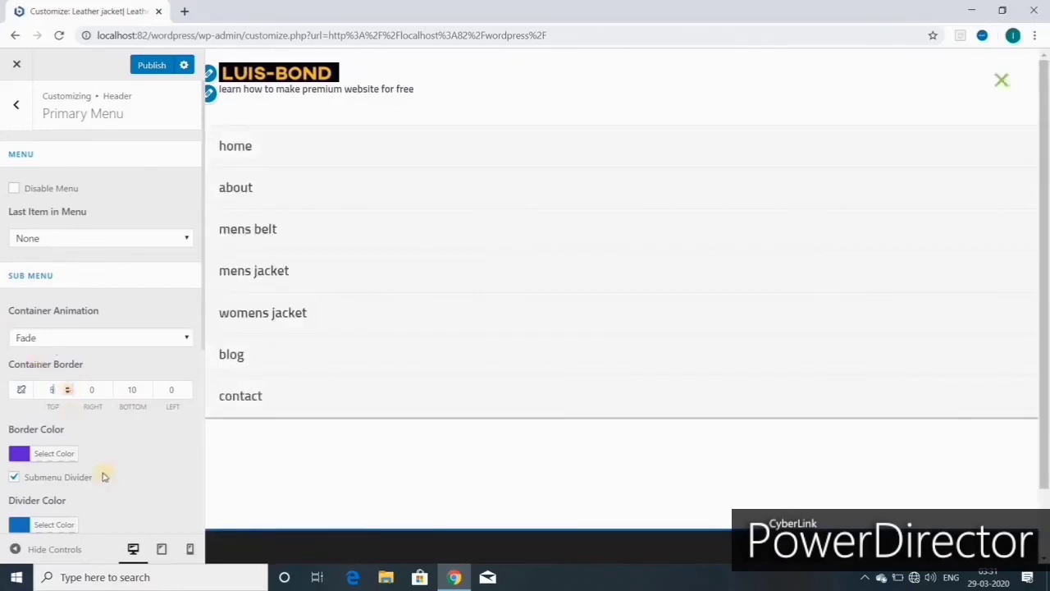
- Look over the submenu's border color and divider color pickers
{"action": "left_click", "coordinate": [48, 456]}
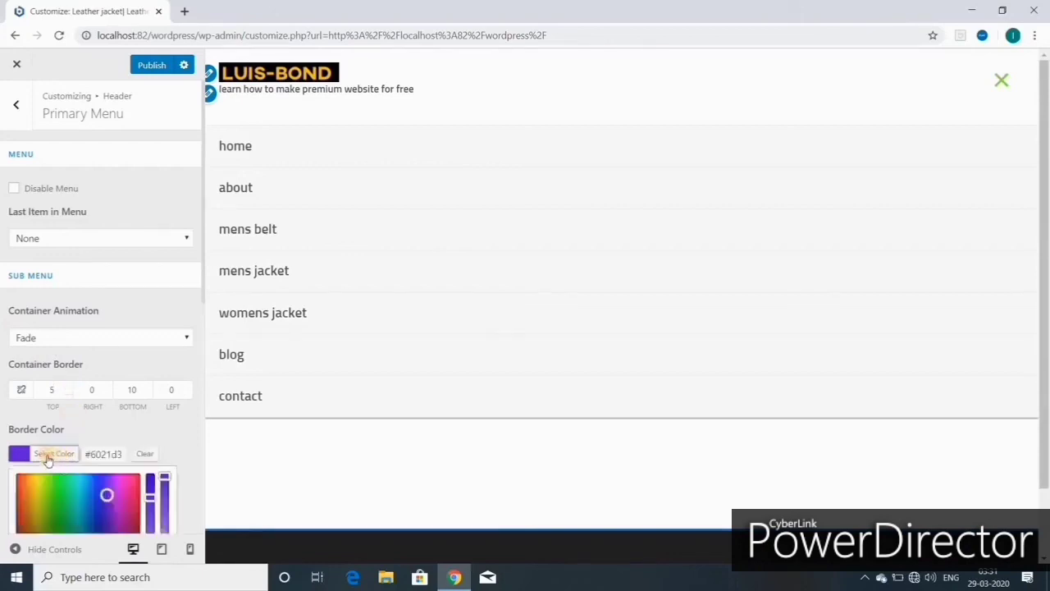
{"action": "scroll", "coordinate": [95, 492], "scroll_direction": "down", "scroll_amount": 4}
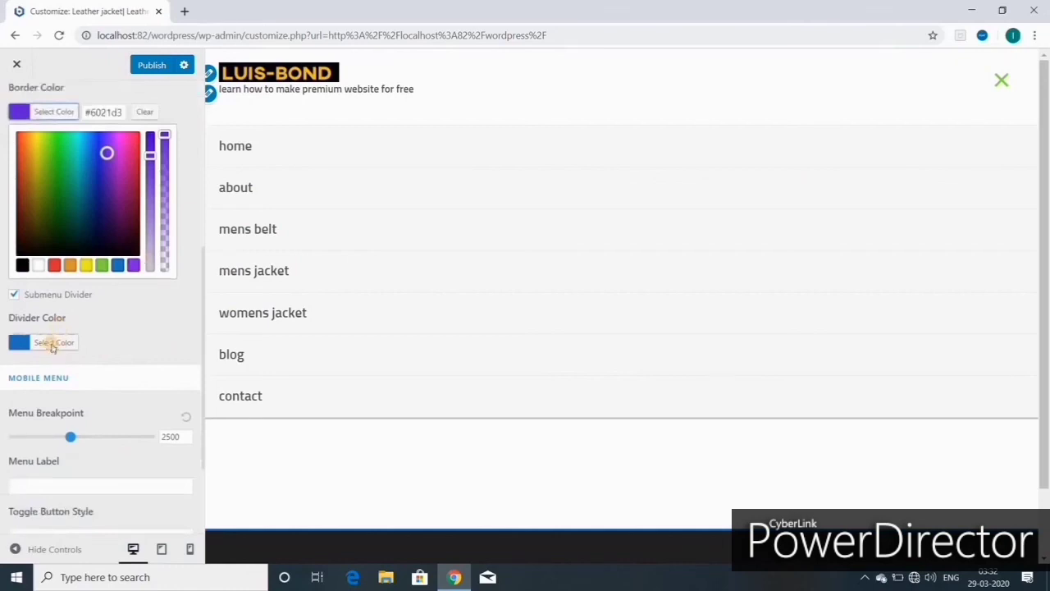
{"action": "left_click", "coordinate": [51, 343]}
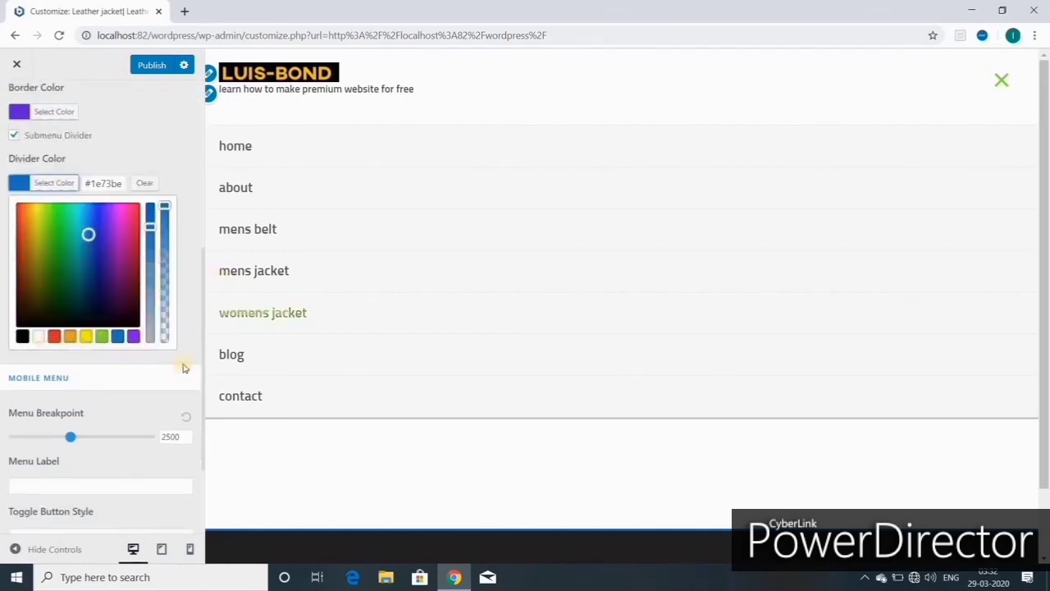
{"action": "scroll", "coordinate": [175, 345], "scroll_direction": "up", "scroll_amount": 5}
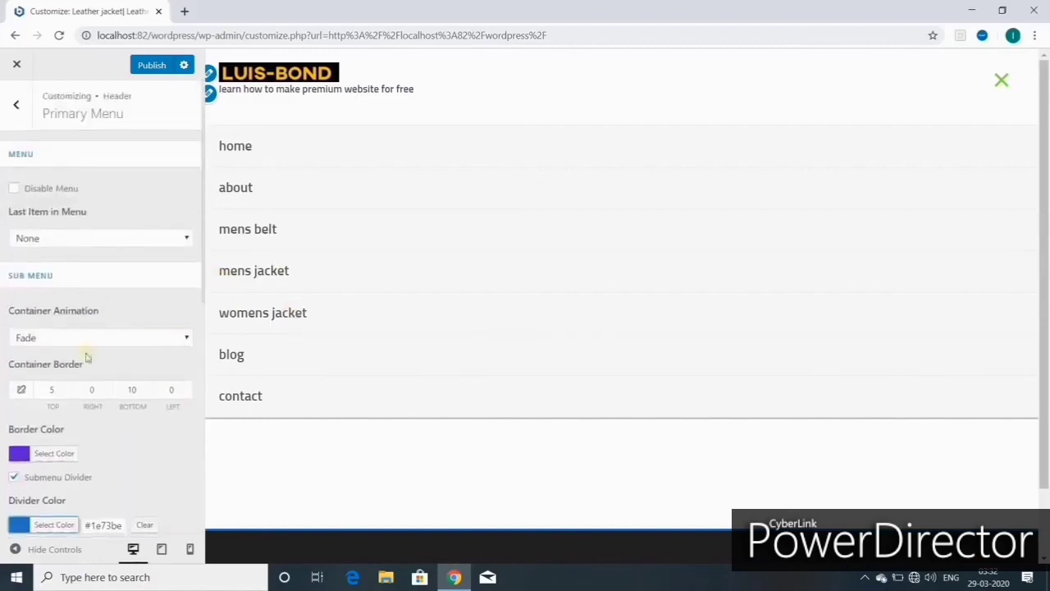
- Try a mobile menu breakpoint of 5460 and reset the breakpoint to its default
{"action": "scroll", "coordinate": [86, 356], "scroll_direction": "down", "scroll_amount": 5}
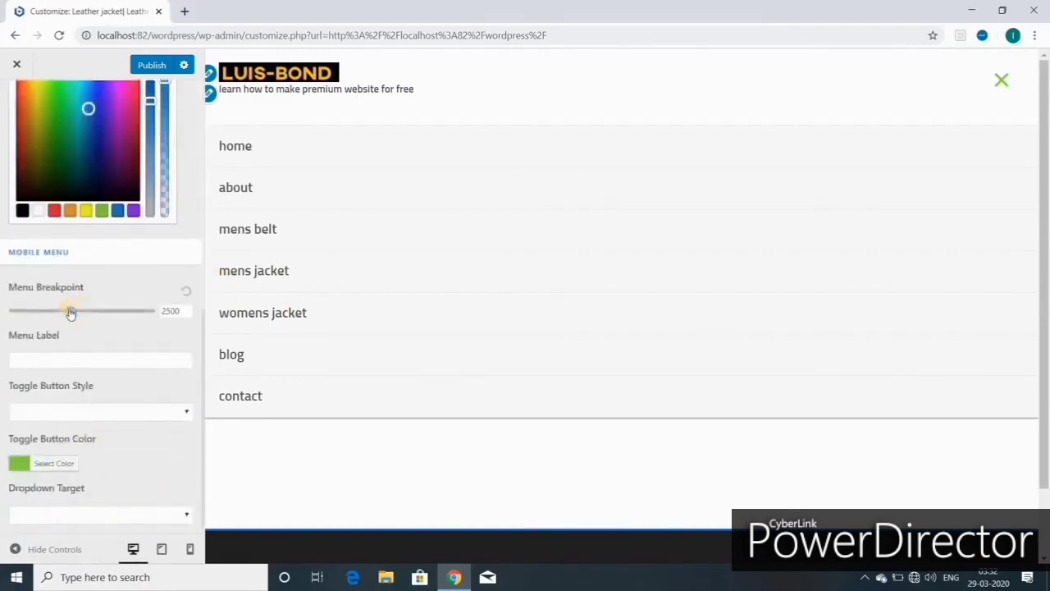
{"action": "left_click_drag", "start_coordinate": [71, 312], "coordinate": [139, 328]}
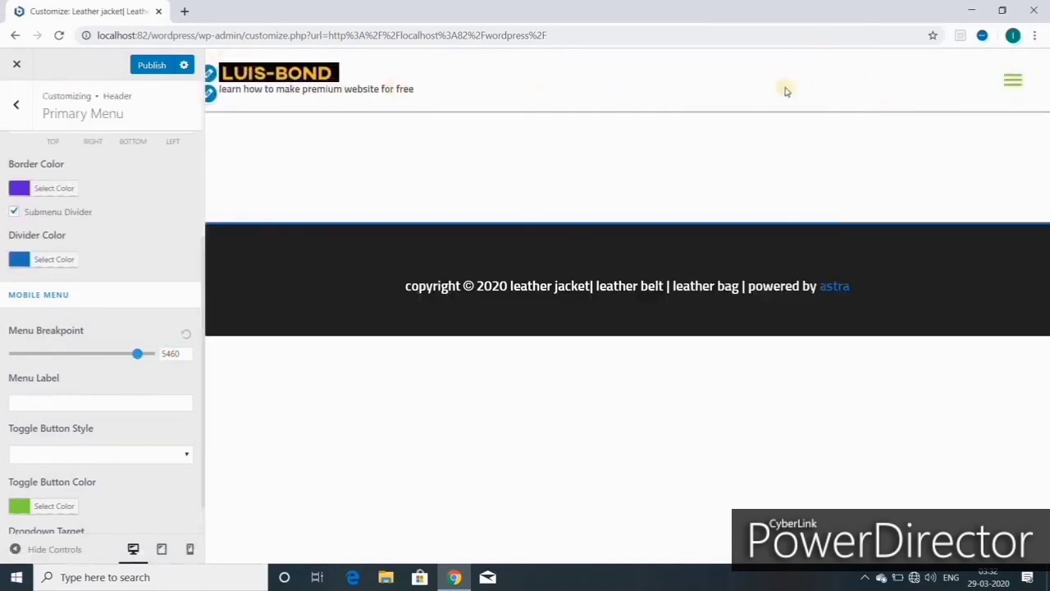
{"action": "left_click", "coordinate": [187, 336]}
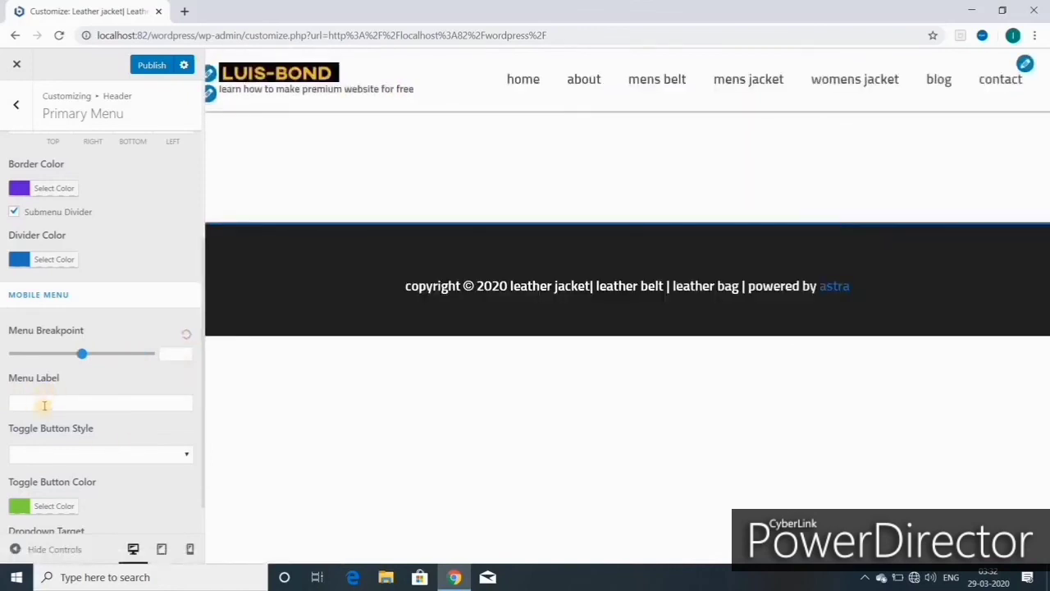
- Start editing the mobile menu's label
{"action": "left_click", "coordinate": [78, 405]}
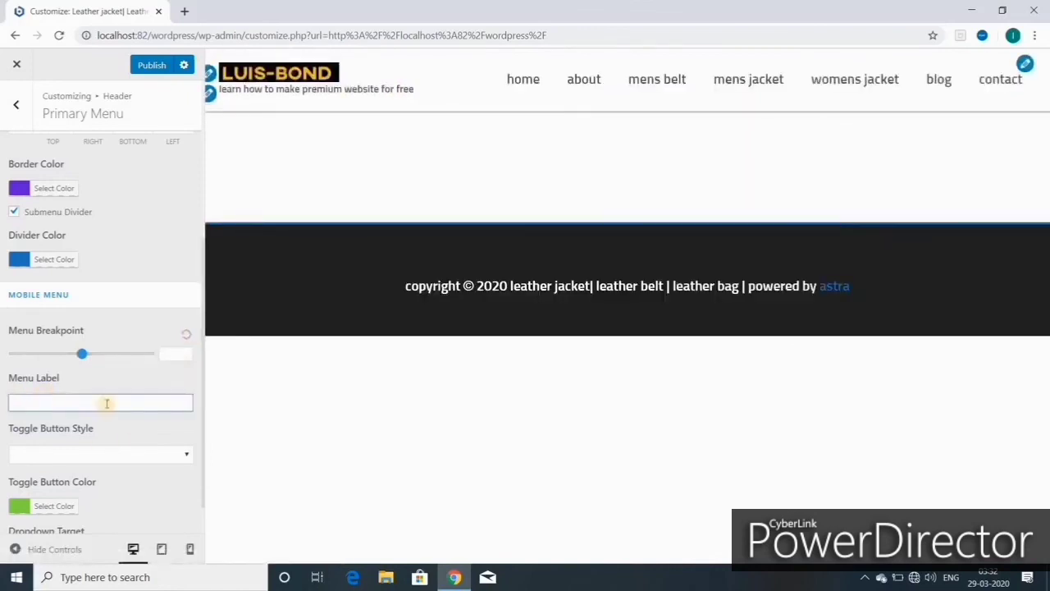